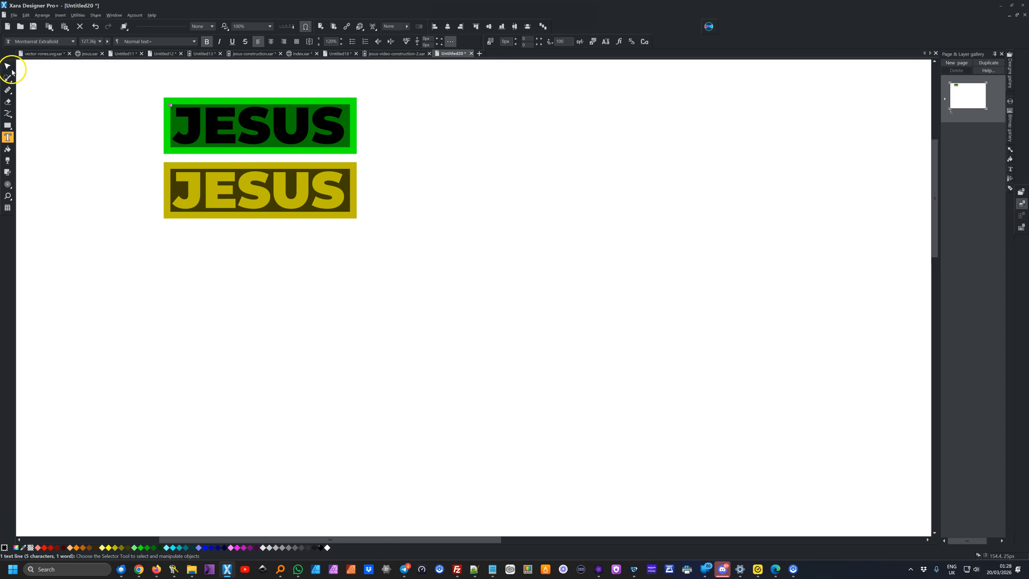
Step: Duplicate the black JESUS text from the green design and place the copy below the yellow design
{"action": "left_click", "coordinate": [11, 70]}
{"action": "left_click", "coordinate": [113, 87]}
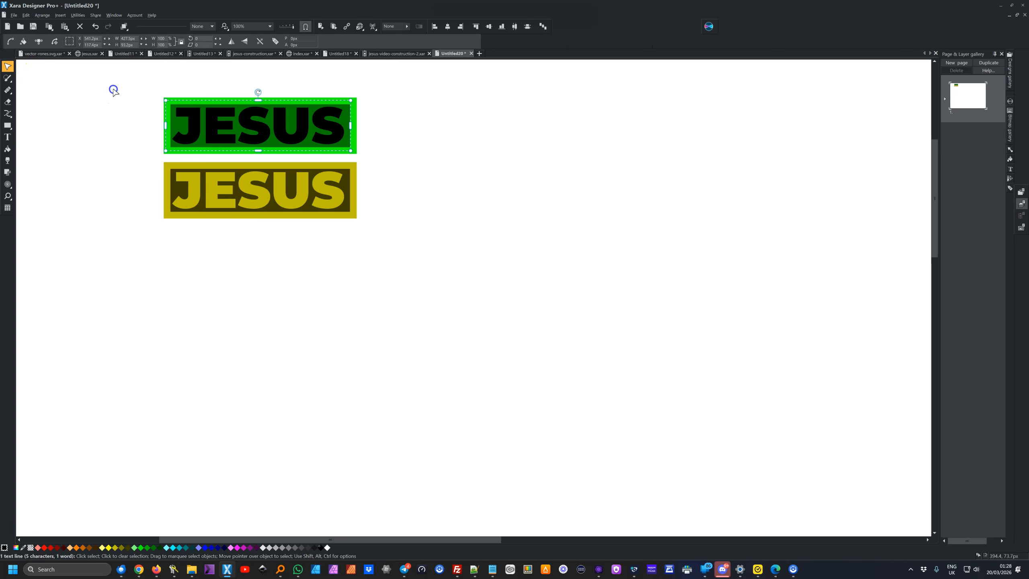
{"action": "left_click", "coordinate": [196, 135]}
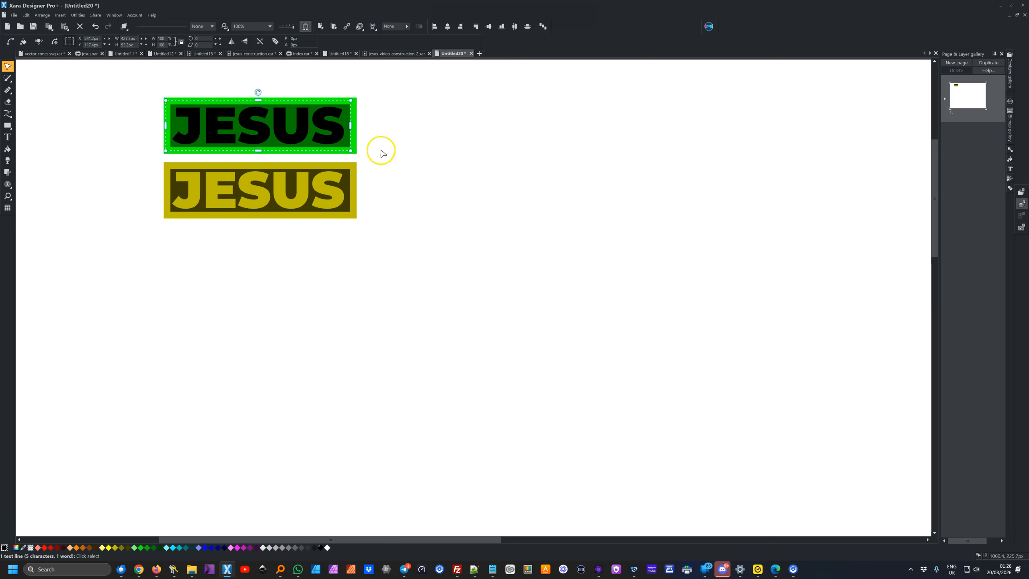
{"action": "left_click", "coordinate": [408, 141]}
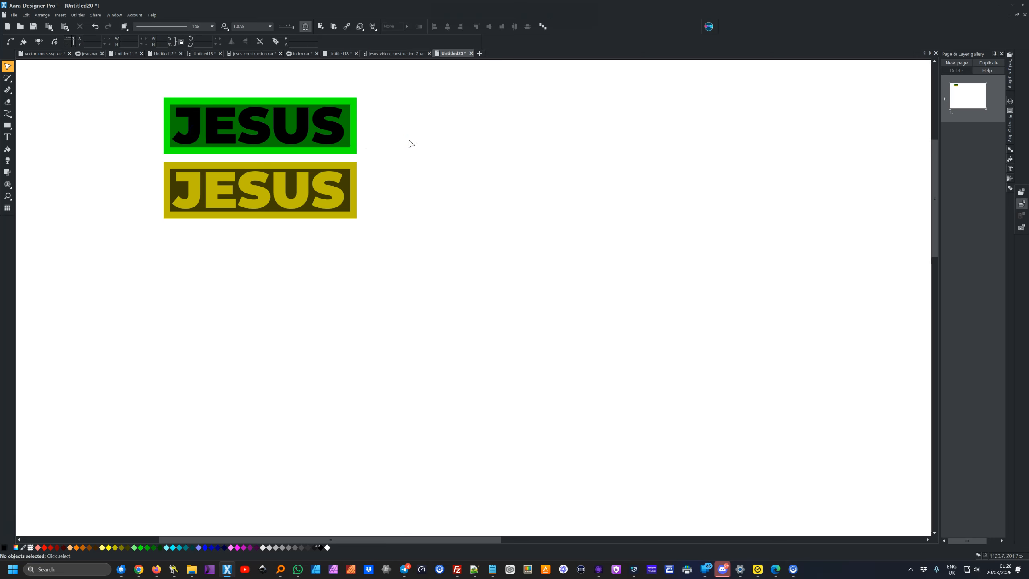
{"action": "left_click", "coordinate": [402, 142]}
{"action": "left_click", "coordinate": [330, 128]}
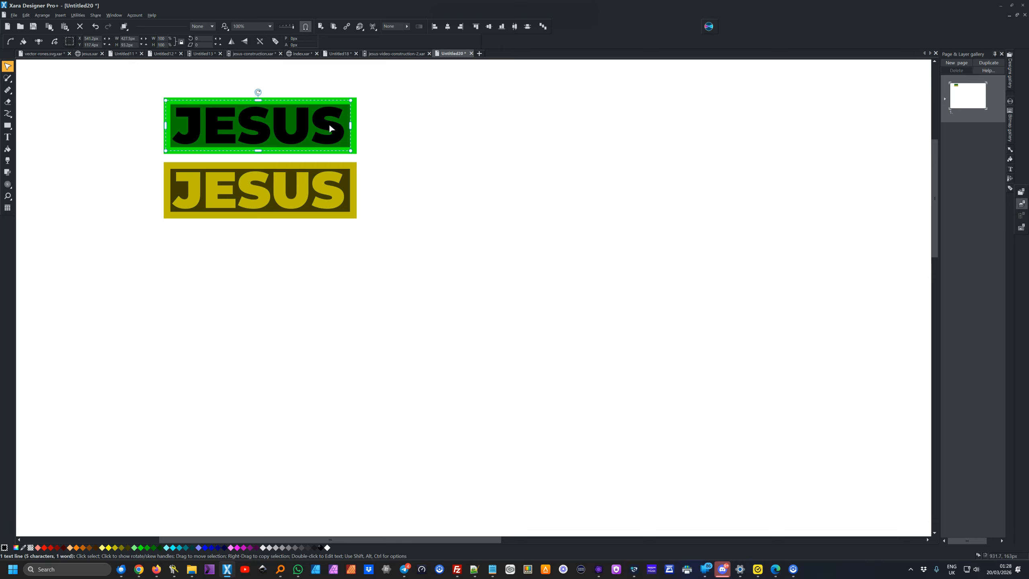
{"action": "left_click_drag", "start_coordinate": [324, 125], "coordinate": [324, 254]}
{"action": "left_click", "coordinate": [285, 246]}
Step: Convert the copied JESUS text to editable shapes and ungroup it into separate letters
{"action": "left_click", "coordinate": [42, 15]}
{"action": "left_click", "coordinate": [61, 198]}
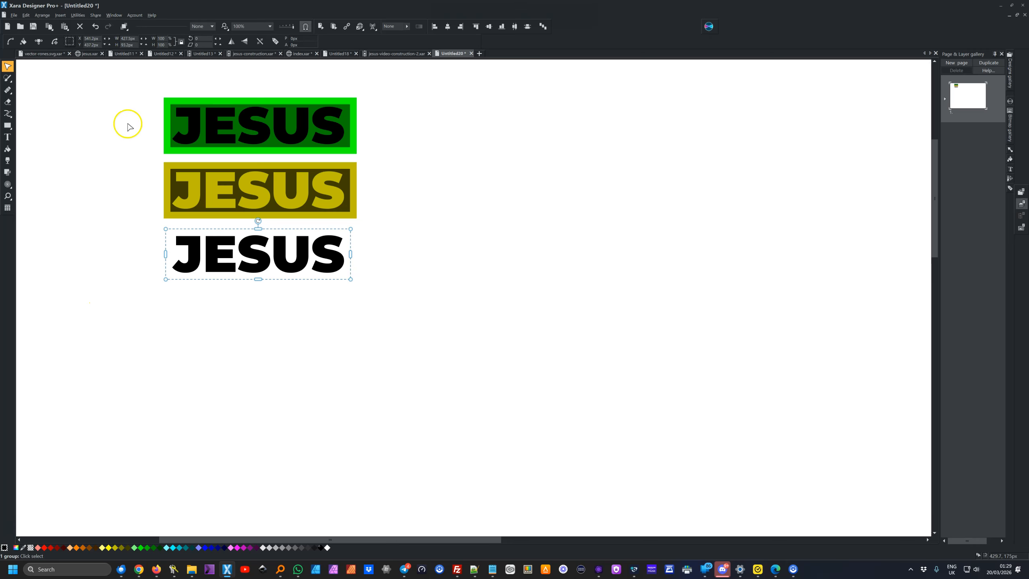
{"action": "left_click", "coordinate": [44, 16]}
{"action": "left_click", "coordinate": [51, 77]}
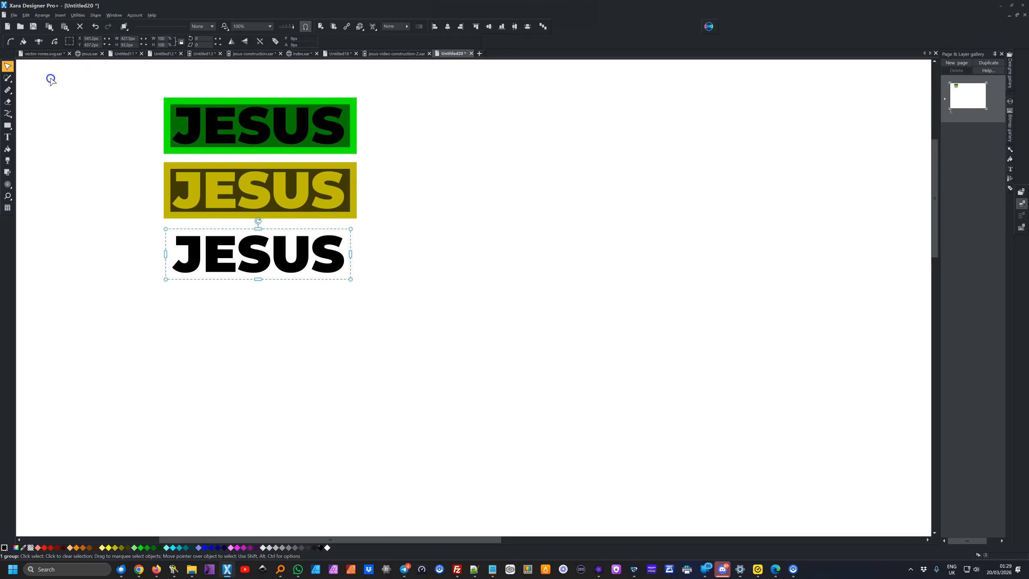
{"action": "left_click", "coordinate": [42, 15]}
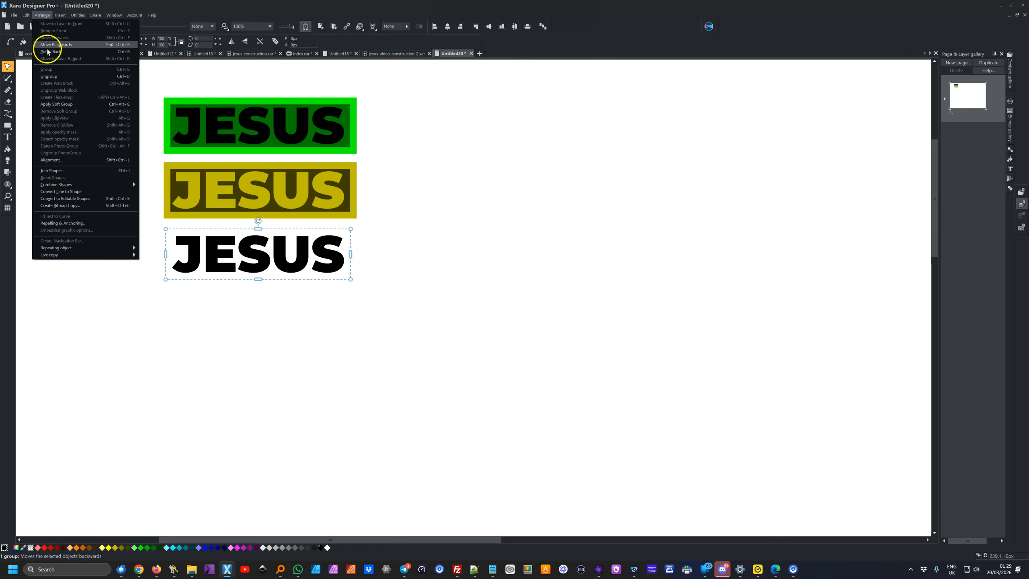
{"action": "left_click", "coordinate": [56, 78]}
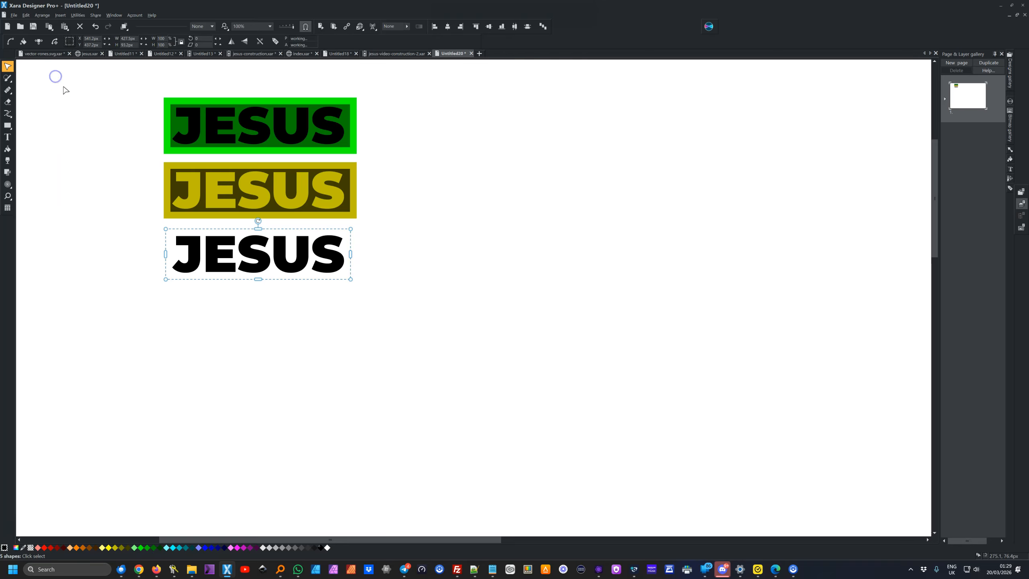
Step: Select the copied J, E, S and U one at a time to check that each is a separate shape
{"action": "left_click", "coordinate": [87, 181]}
{"action": "left_click", "coordinate": [193, 262]}
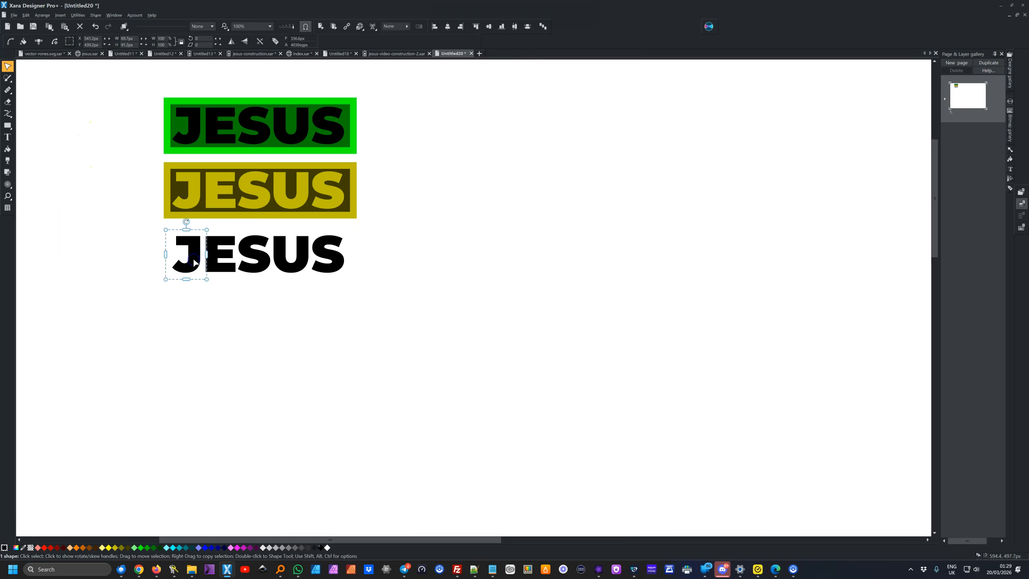
{"action": "left_click", "coordinate": [219, 263]}
{"action": "left_click", "coordinate": [216, 267]}
{"action": "left_click", "coordinate": [253, 267]}
{"action": "left_click", "coordinate": [286, 264]}
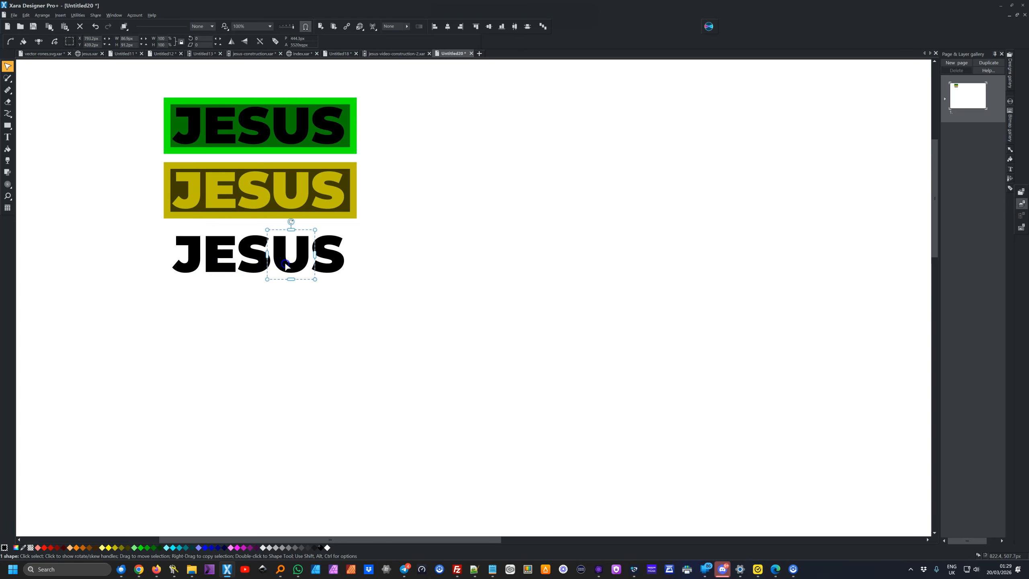
Step: Delete the five copied JESUS letter shapes below the yellow design
{"action": "left_click", "coordinate": [373, 227]}
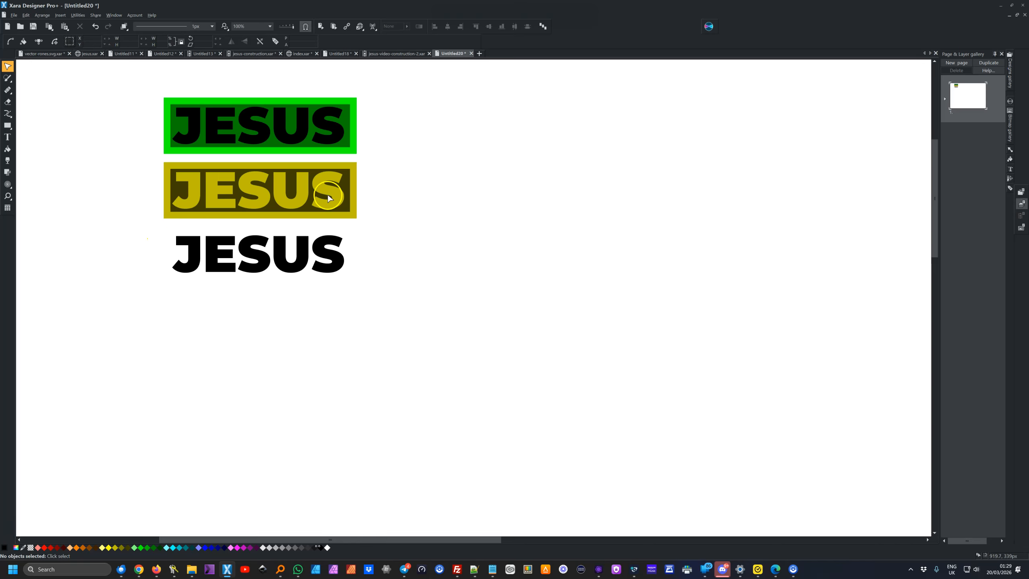
{"action": "left_click_drag", "start_coordinate": [147, 228], "coordinate": [501, 315]}
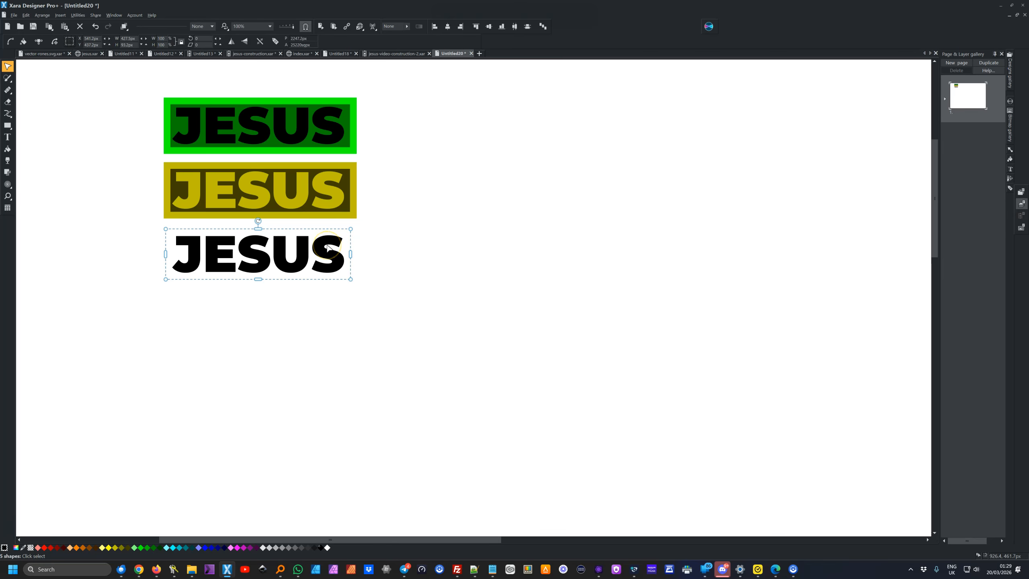
{"action": "key", "text": "Delete"}
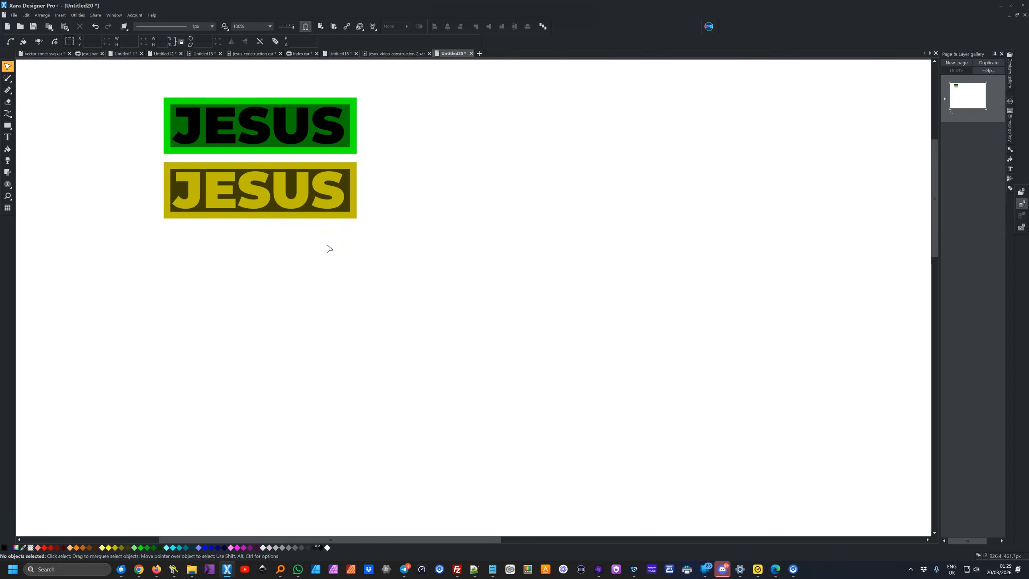
Step: Examine the names applied to the yellow design's border, background and each of its letters
{"action": "left_click", "coordinate": [333, 196]}
{"action": "left_click", "coordinate": [221, 235]}
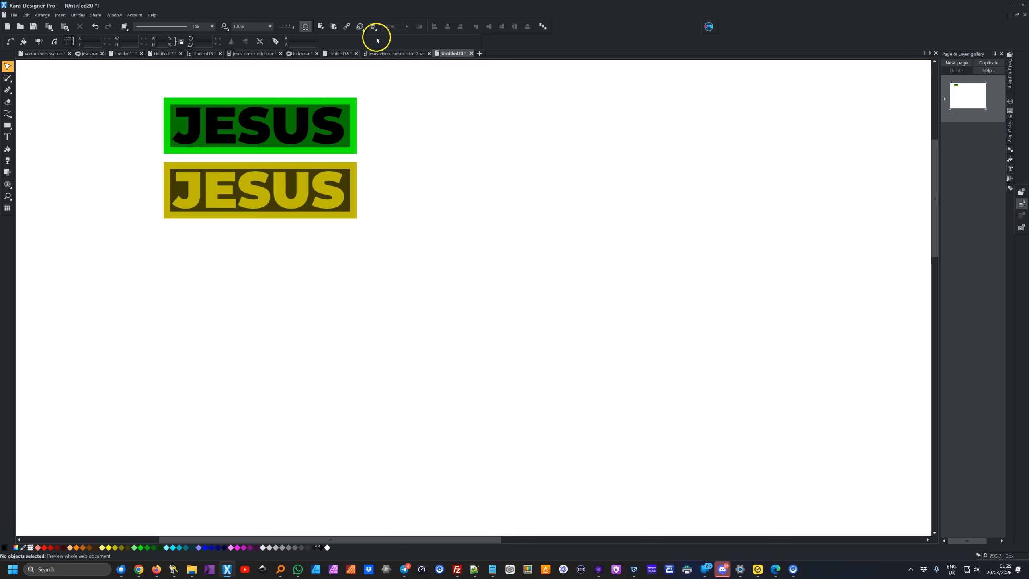
{"action": "left_click", "coordinate": [275, 41]}
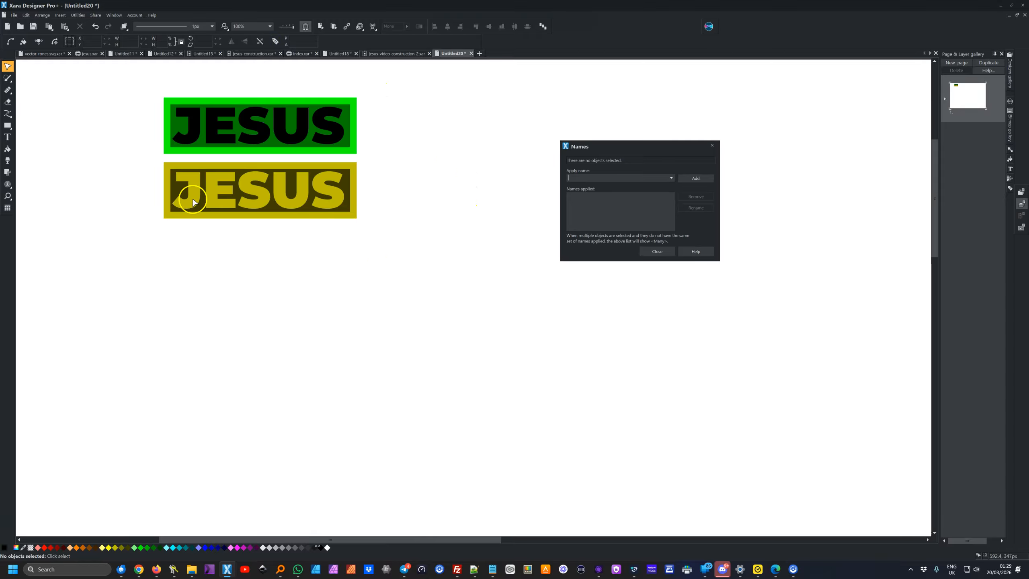
{"action": "left_click", "coordinate": [199, 165]}
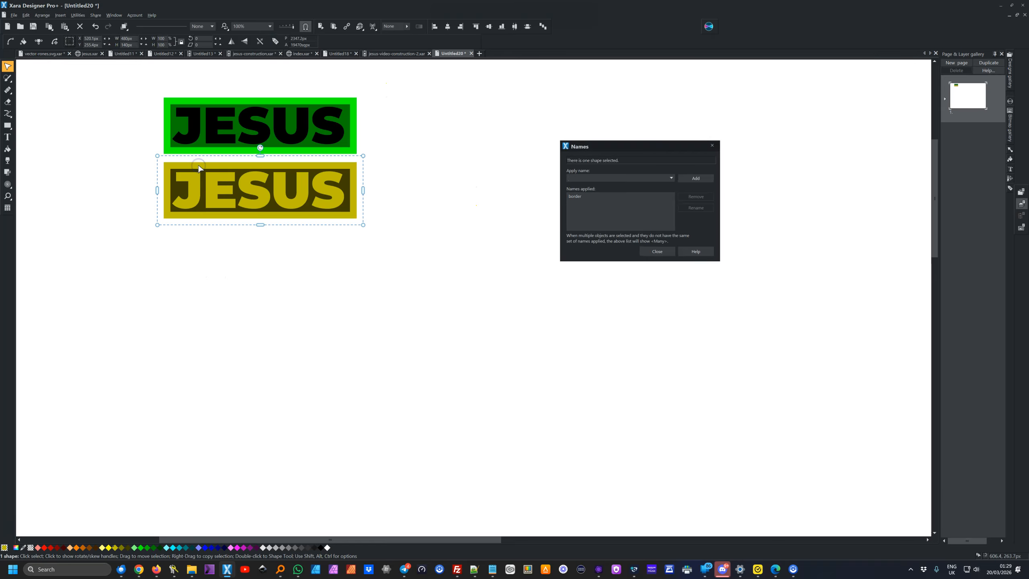
{"action": "left_click", "coordinate": [202, 208]}
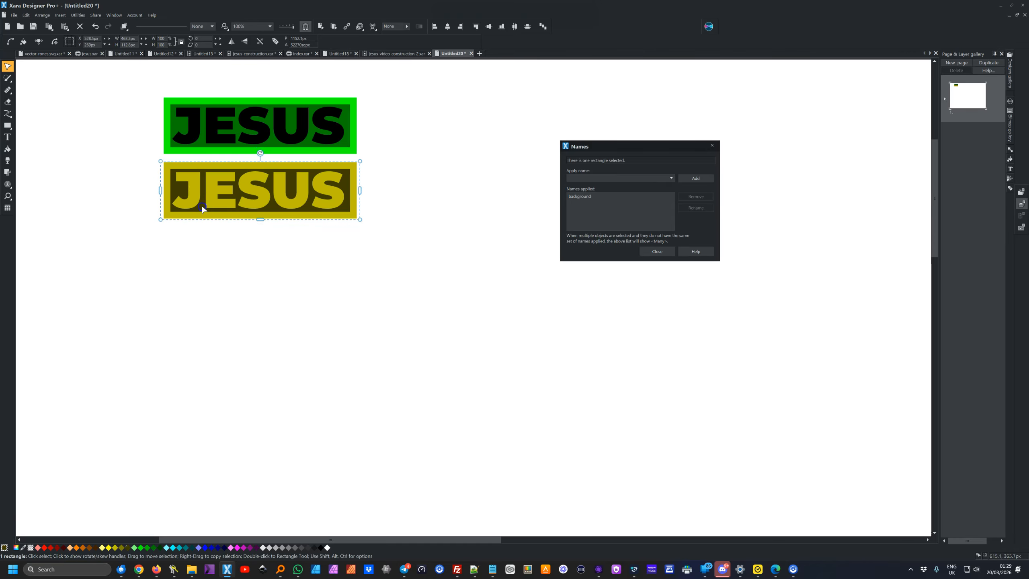
{"action": "left_click", "coordinate": [196, 190]}
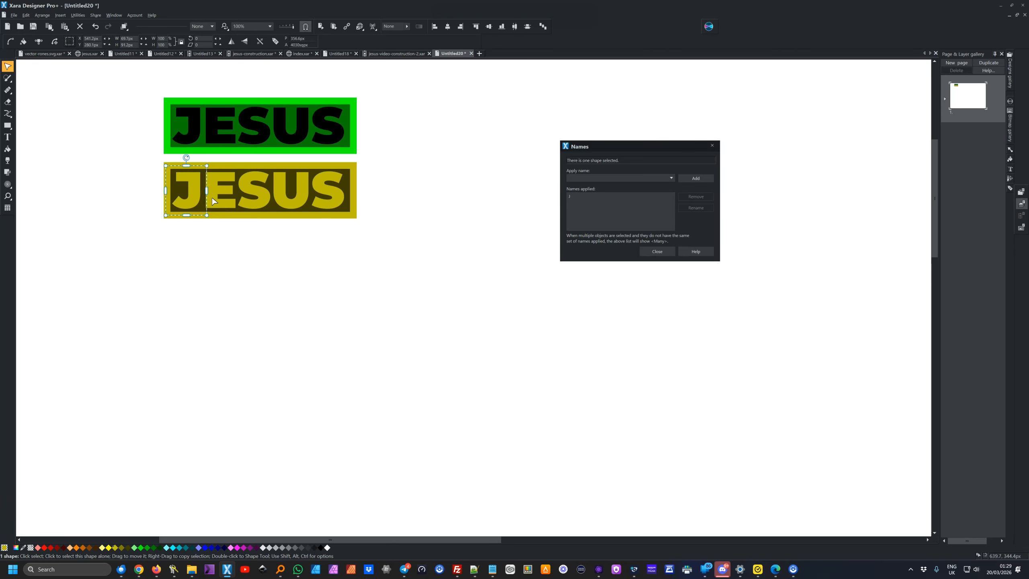
{"action": "left_click", "coordinate": [213, 197]}
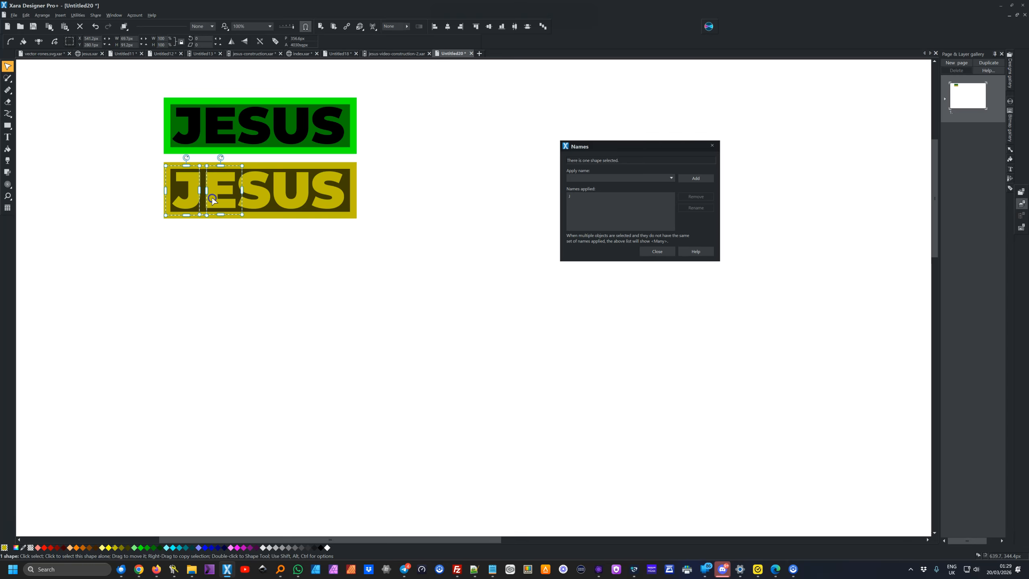
{"action": "left_click", "coordinate": [259, 202]}
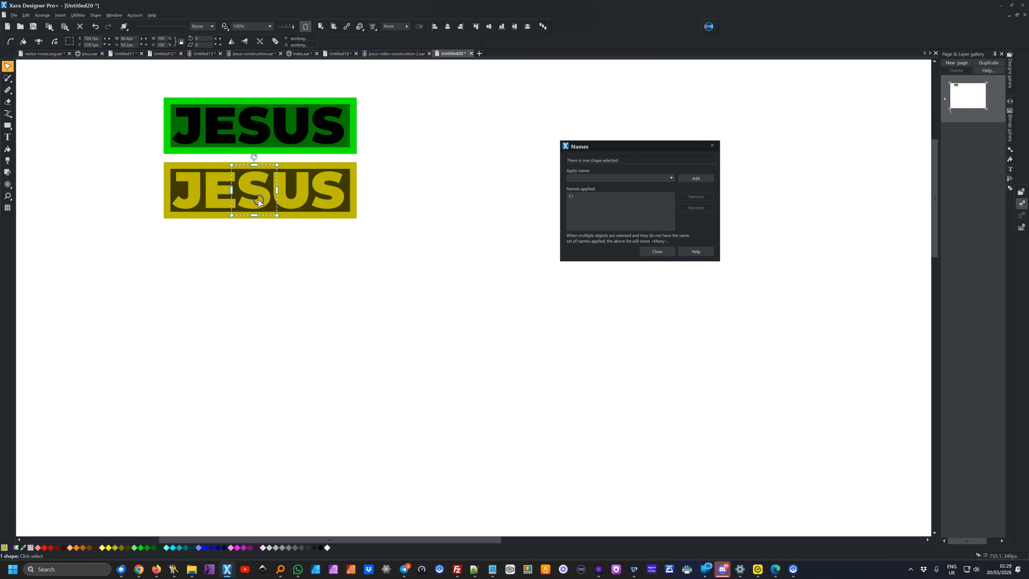
{"action": "left_click", "coordinate": [291, 199]}
{"action": "left_click", "coordinate": [333, 202]}
{"action": "left_click", "coordinate": [486, 215]}
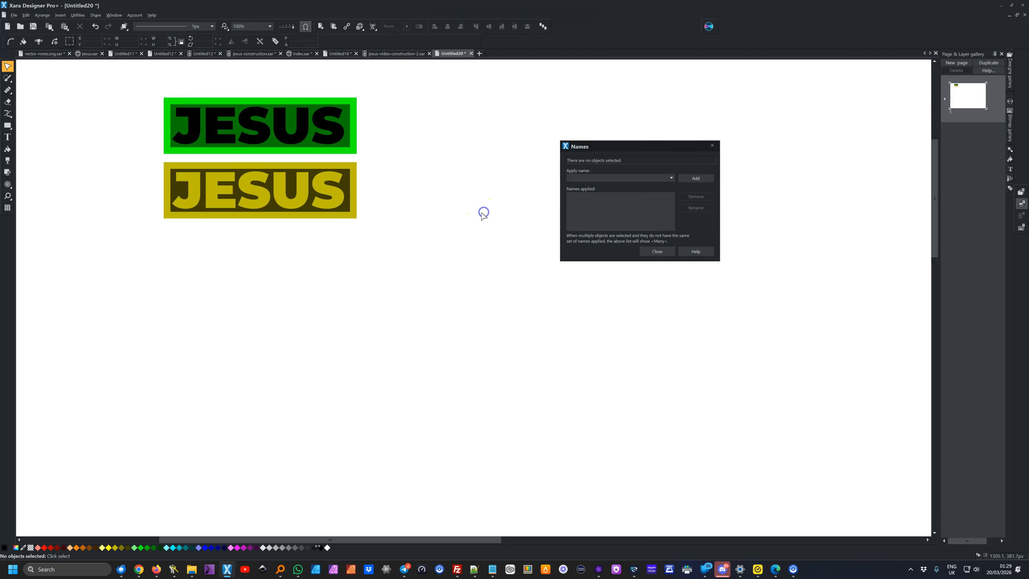
Step: Copy both JESUS designs into jesus-video-construction-2.xar, keeping its page size at 600 × 600 px
{"action": "left_click_drag", "start_coordinate": [370, 156], "coordinate": [102, 236]}
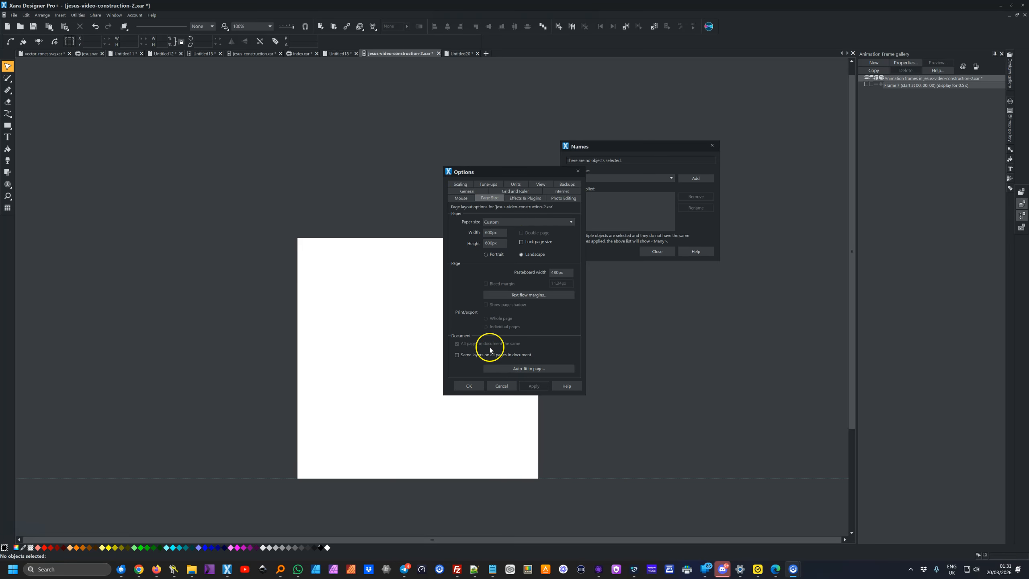
{"action": "left_click", "coordinate": [469, 385]}
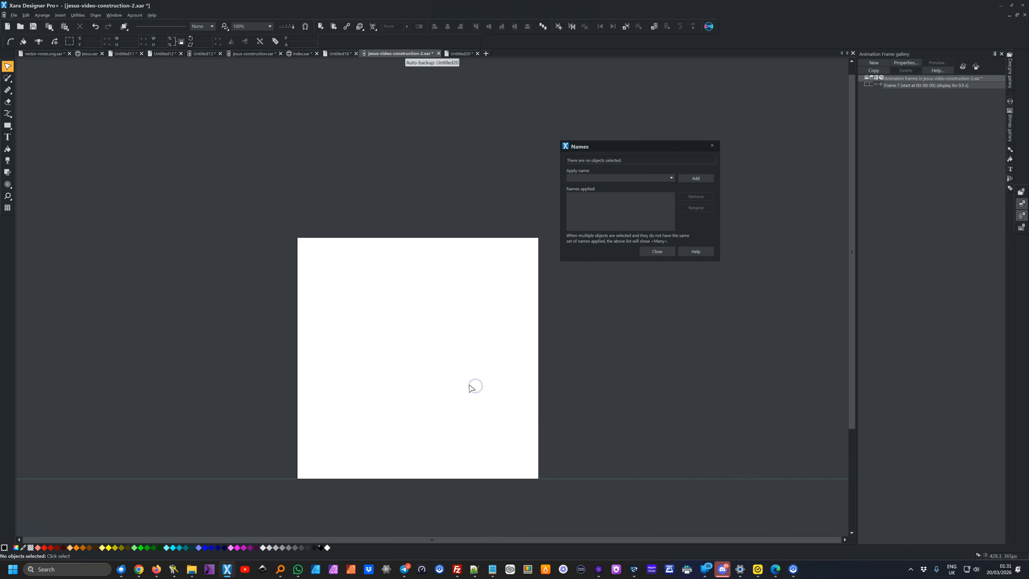
{"action": "key", "text": "ctrl+v"}
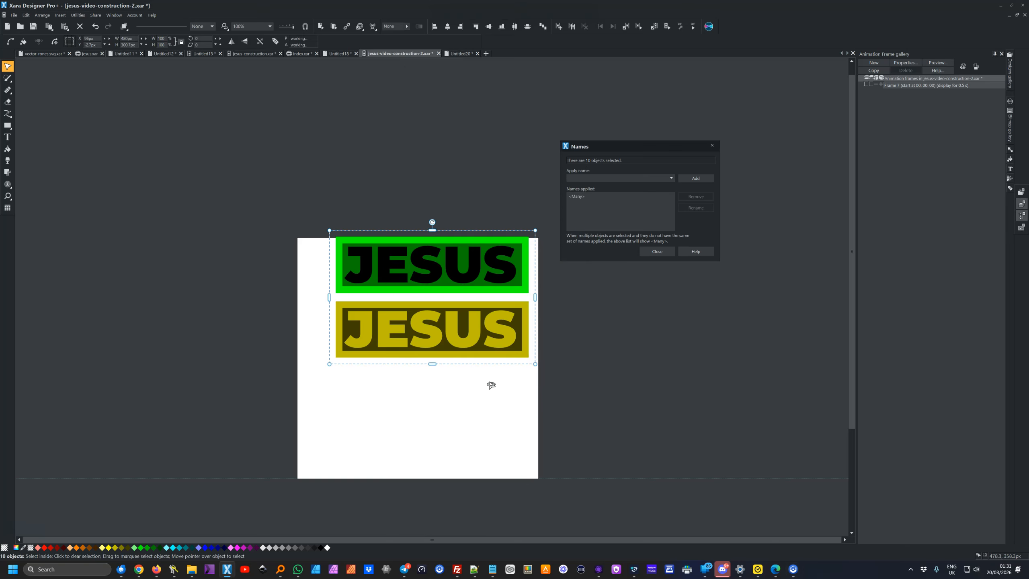
Step: Delete the green JESUS design and move the yellow one down toward the middle of the page
{"action": "left_click_drag", "start_coordinate": [315, 198], "coordinate": [561, 293]}
{"action": "key", "text": "Delete"}
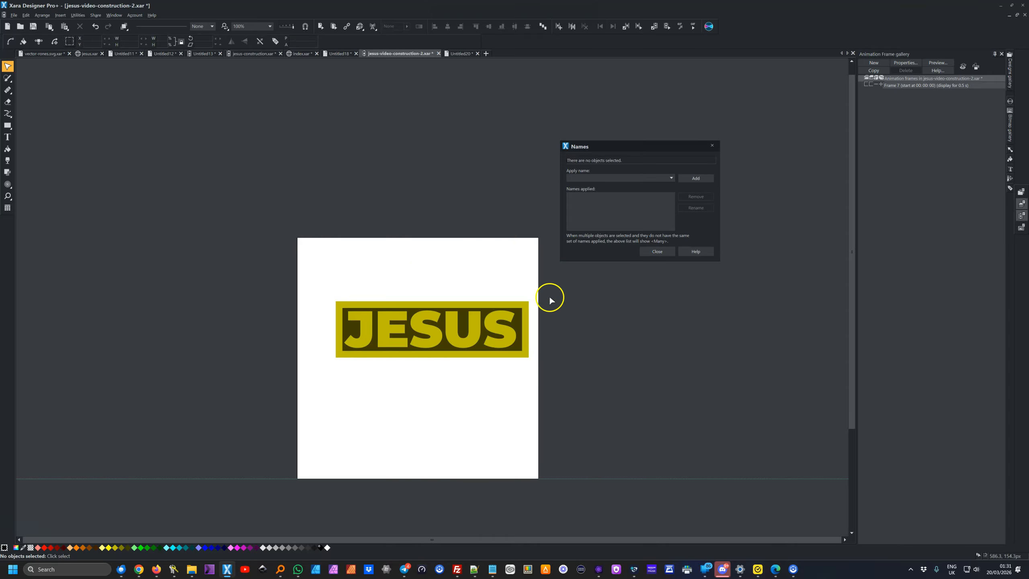
{"action": "left_click_drag", "start_coordinate": [316, 300], "coordinate": [556, 375]}
{"action": "left_click_drag", "start_coordinate": [502, 334], "coordinate": [494, 357]}
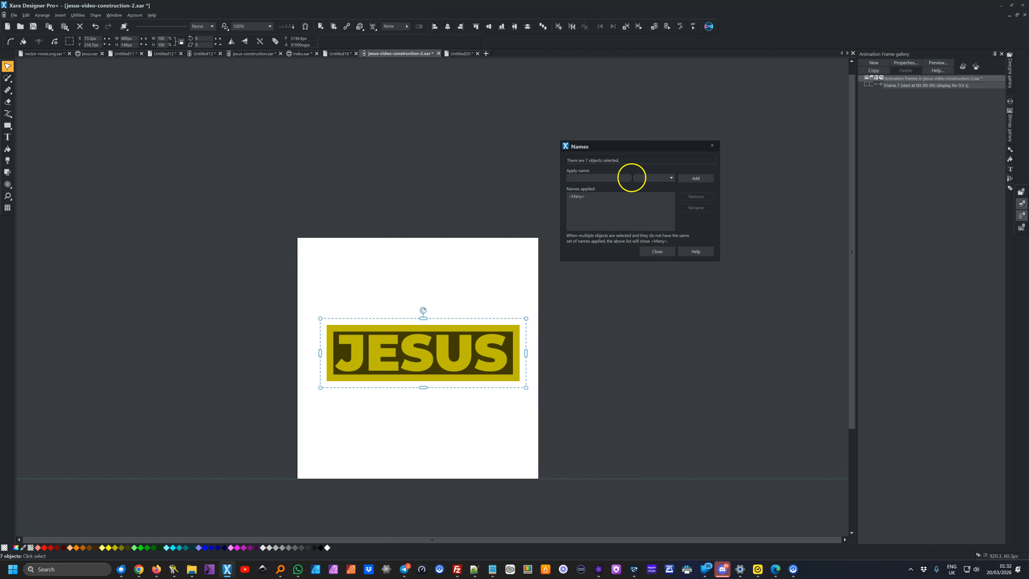
Step: Close the Names dialog and rotate the whole yellow JESUS design by 12 degrees
{"action": "left_click", "coordinate": [616, 178]}
{"action": "left_click", "coordinate": [712, 147]}
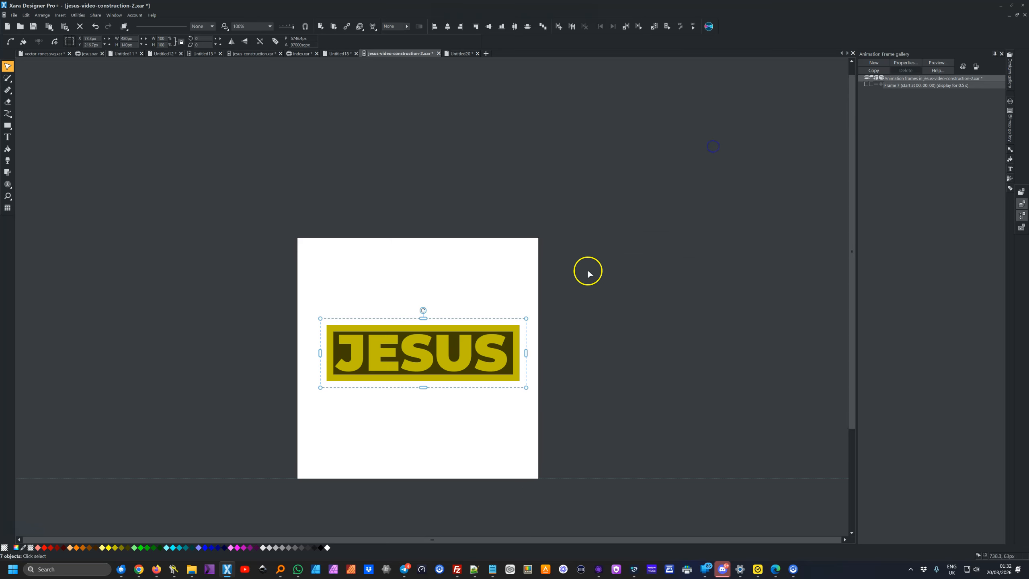
{"action": "left_click_drag", "start_coordinate": [575, 304], "coordinate": [301, 405]}
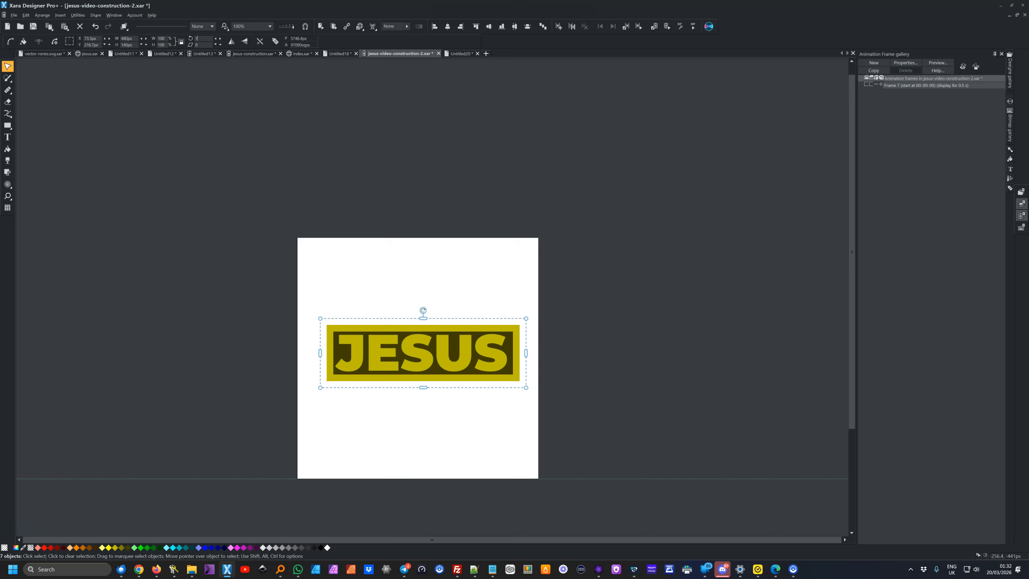
{"action": "key", "text": "Return"}
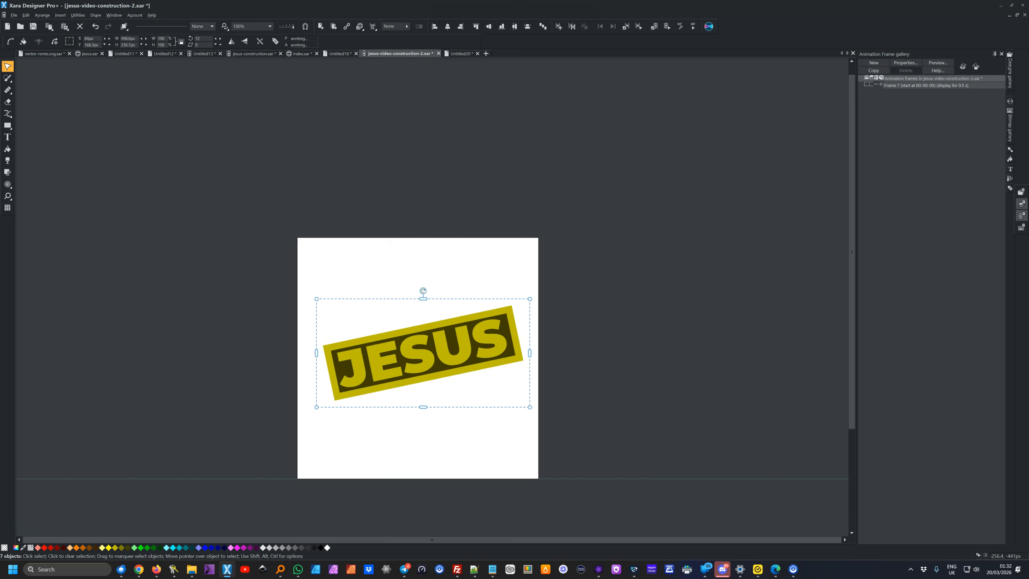
{"action": "left_click", "coordinate": [563, 206]}
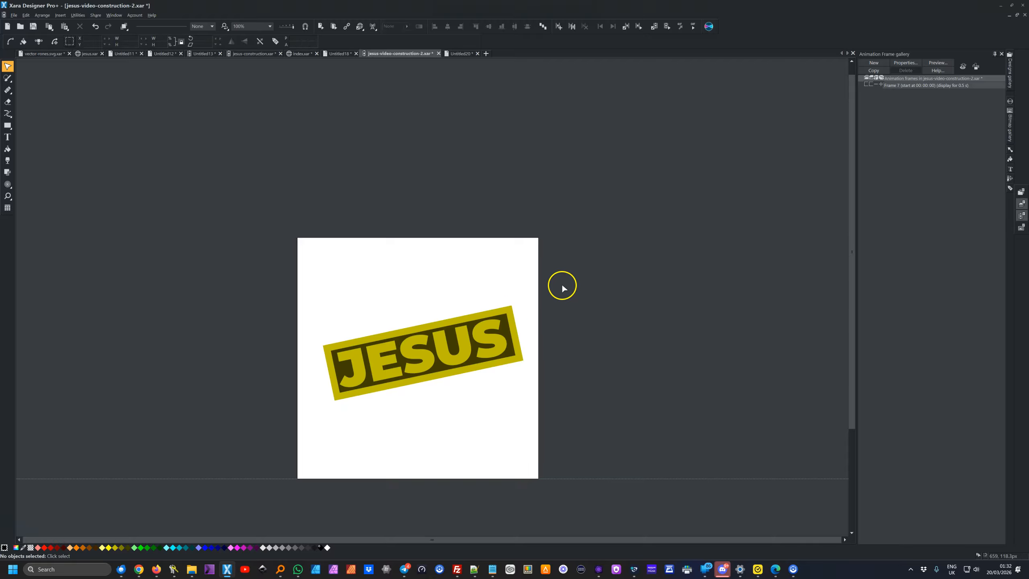
Step: Try moving the five JESUS letters out of their frame to beside the page, and undo the move
{"action": "left_click", "coordinate": [555, 299]}
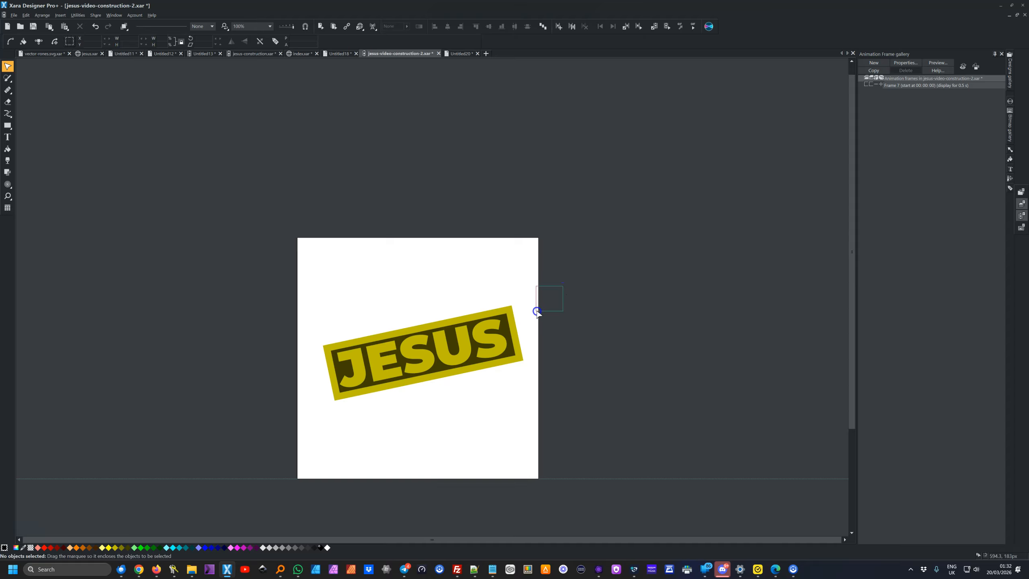
{"action": "left_click_drag", "start_coordinate": [510, 330], "coordinate": [336, 413]}
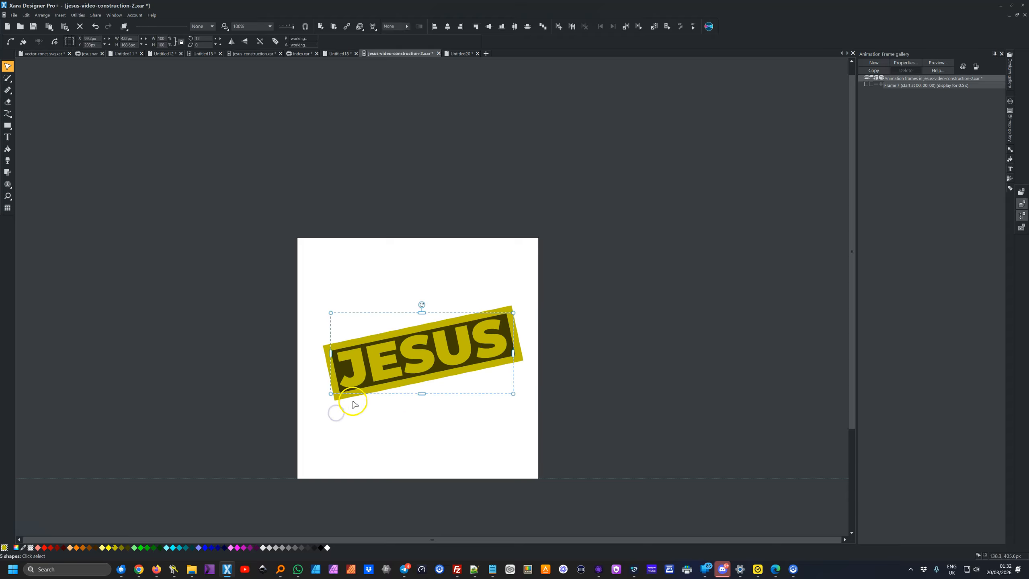
{"action": "left_click_drag", "start_coordinate": [364, 377], "coordinate": [559, 335]}
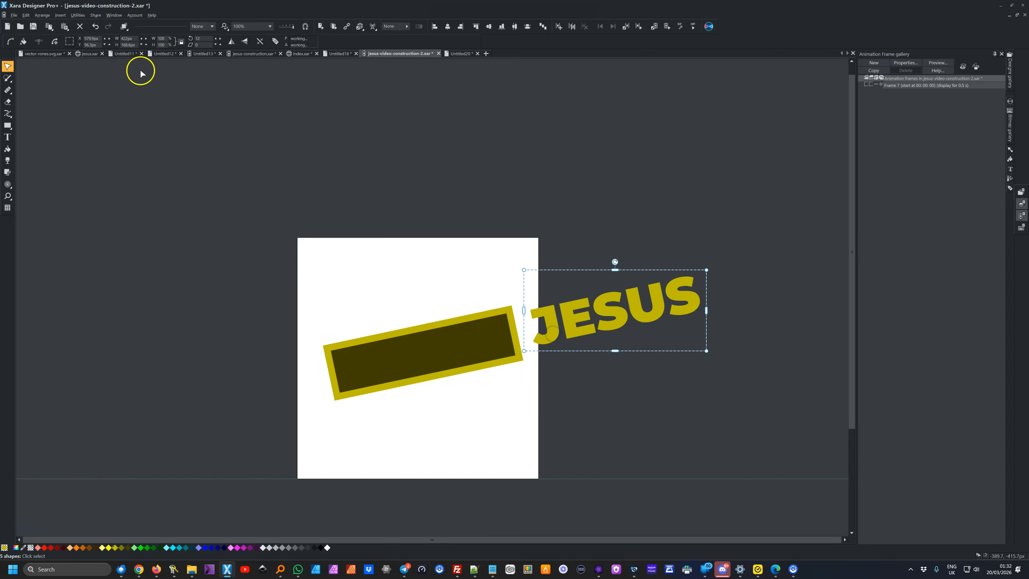
{"action": "left_click", "coordinate": [95, 26]}
{"action": "left_click", "coordinate": [179, 108]}
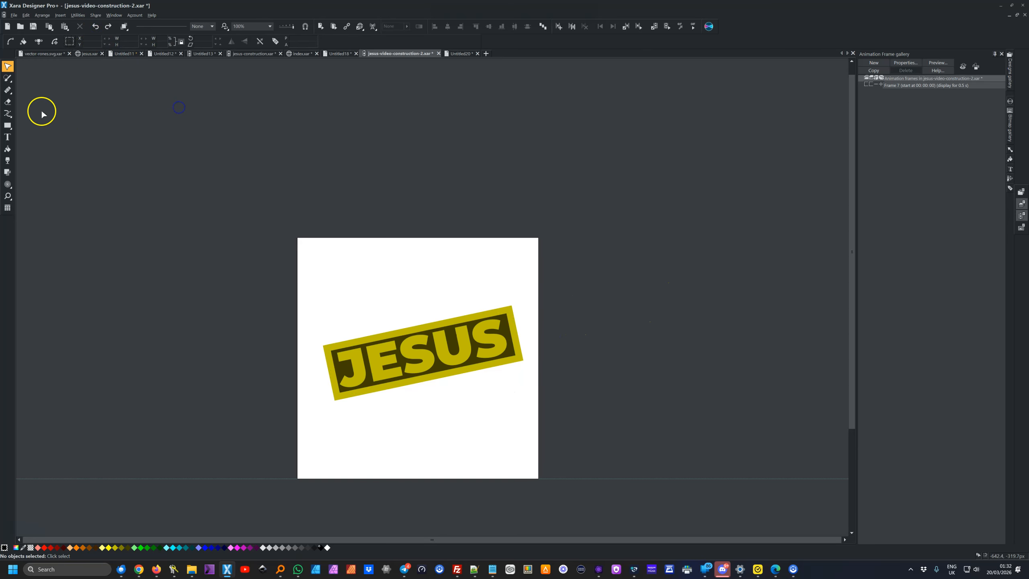
Step: Draw a straight line about 1,260 px long from the J's lower edge, sloping up beyond the page, and set its line colour to red
{"action": "left_click", "coordinate": [8, 114]}
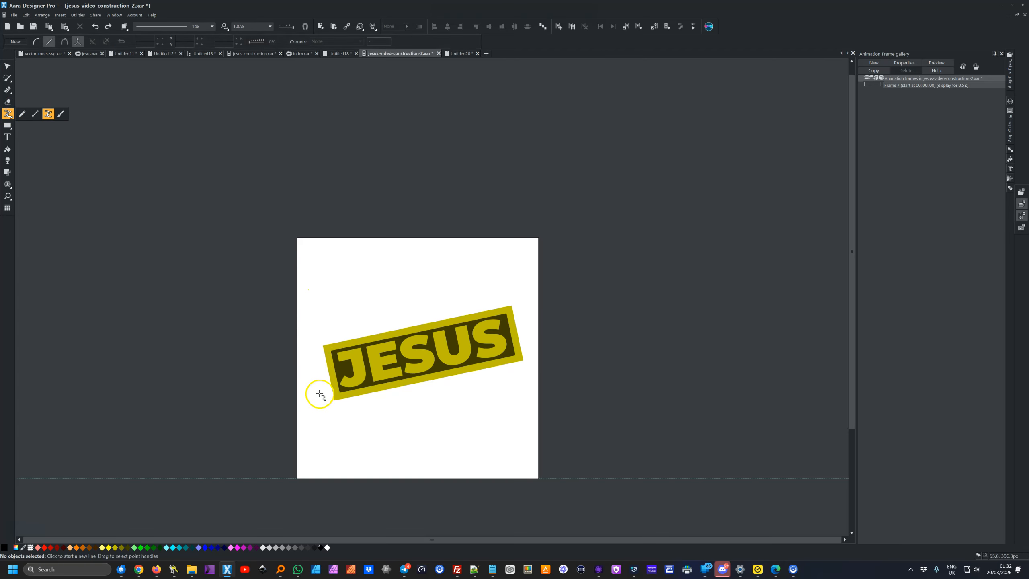
{"action": "left_click_drag", "start_coordinate": [322, 392], "coordinate": [354, 383]}
{"action": "left_click_drag", "start_coordinate": [428, 366], "coordinate": [523, 350]}
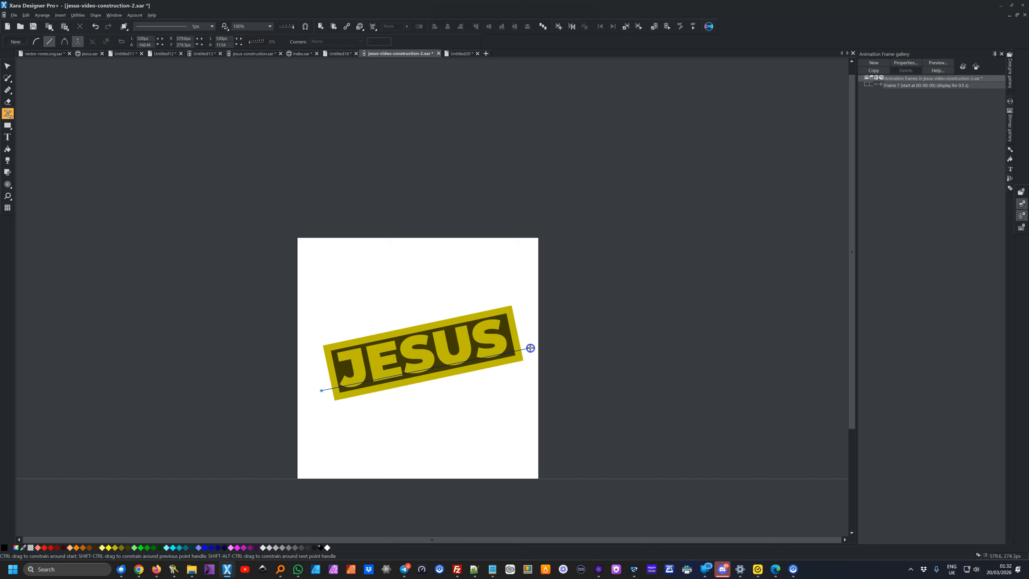
{"action": "mouse_move", "coordinate": [572, 339]}
{"action": "left_mouse_down"}
{"action": "mouse_move", "coordinate": [795, 269]}
{"action": "mouse_move", "coordinate": [817, 278]}
{"action": "left_mouse_up"}
{"action": "left_click_drag", "start_coordinate": [817, 284], "coordinate": [817, 284]}
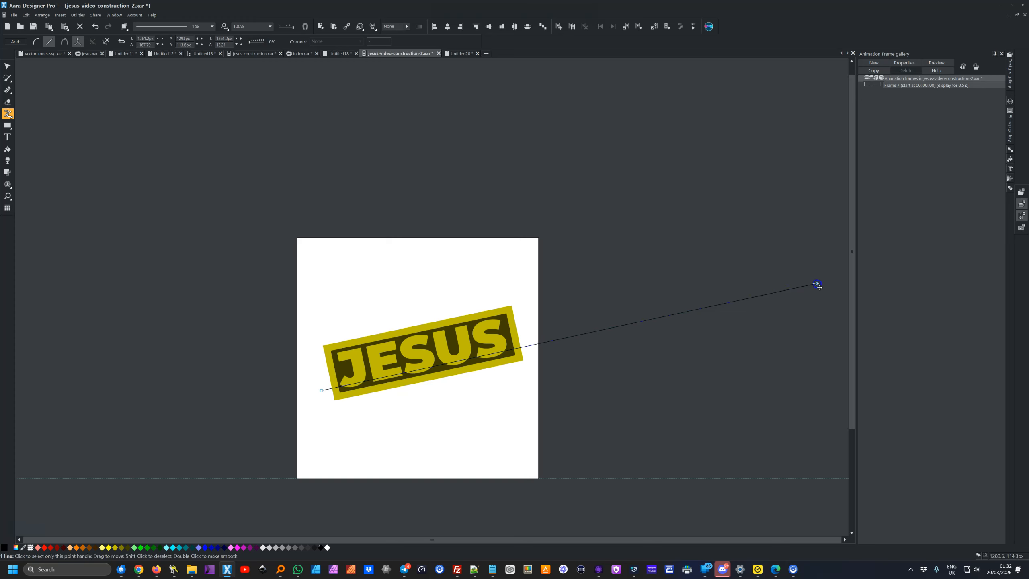
{"action": "right_click", "coordinate": [43, 547]}
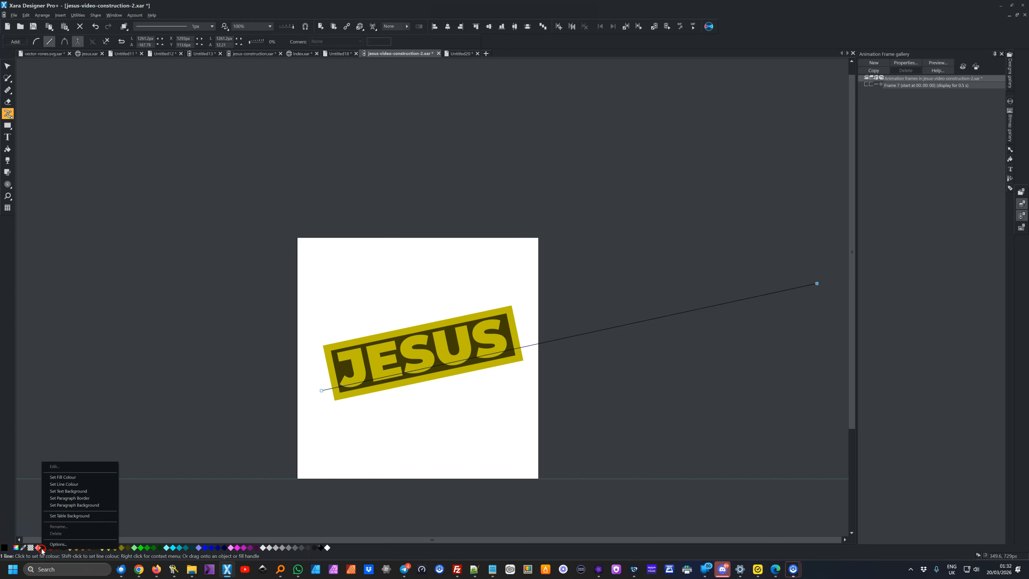
{"action": "left_click", "coordinate": [61, 484]}
Step: Nudge the red line down slightly and rotate it to about 12 degrees so it follows the slope beneath the letters
{"action": "left_click", "coordinate": [8, 65]}
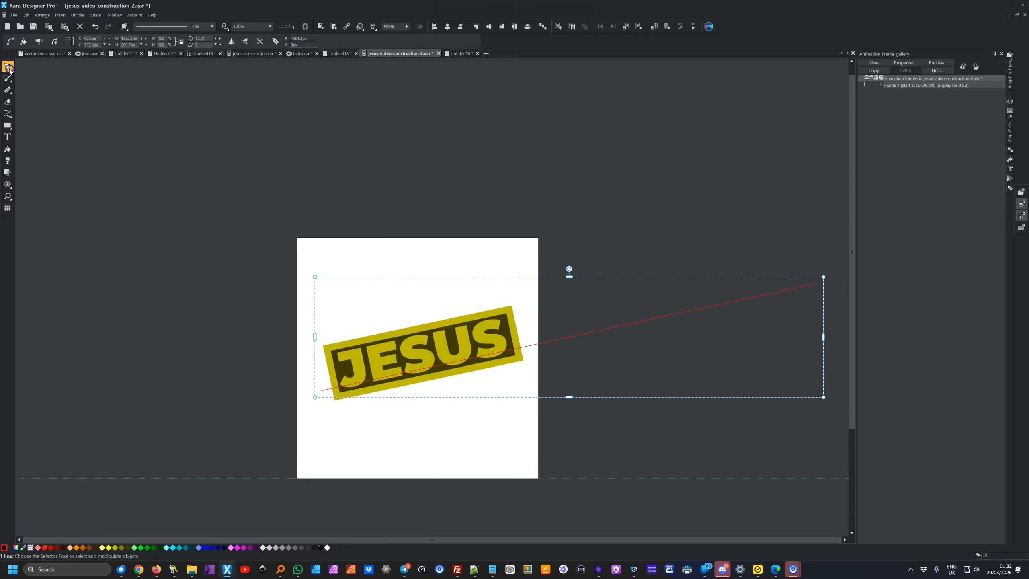
{"action": "left_click_drag", "start_coordinate": [560, 340], "coordinate": [560, 342]}
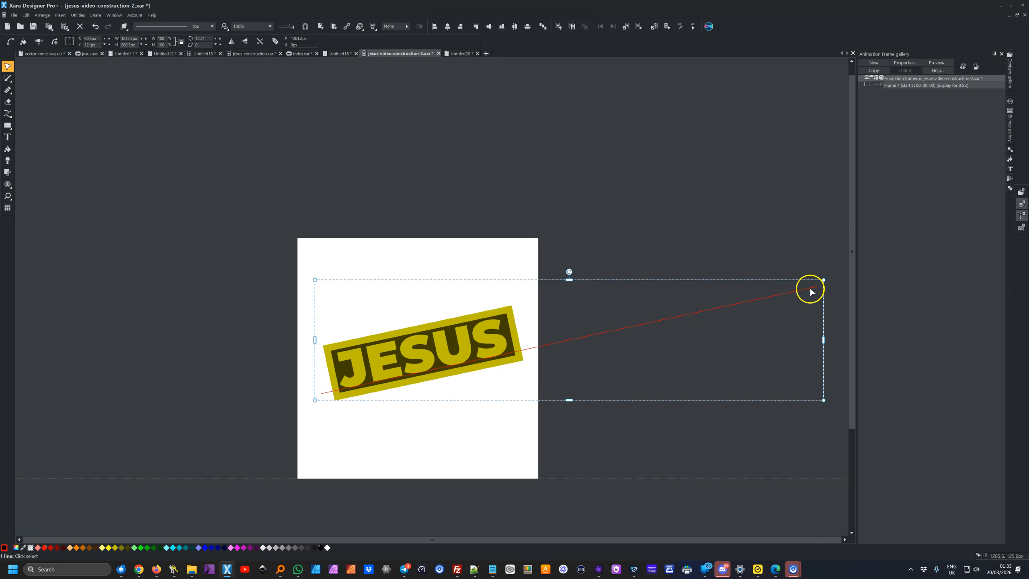
{"action": "left_click", "coordinate": [63, 44]}
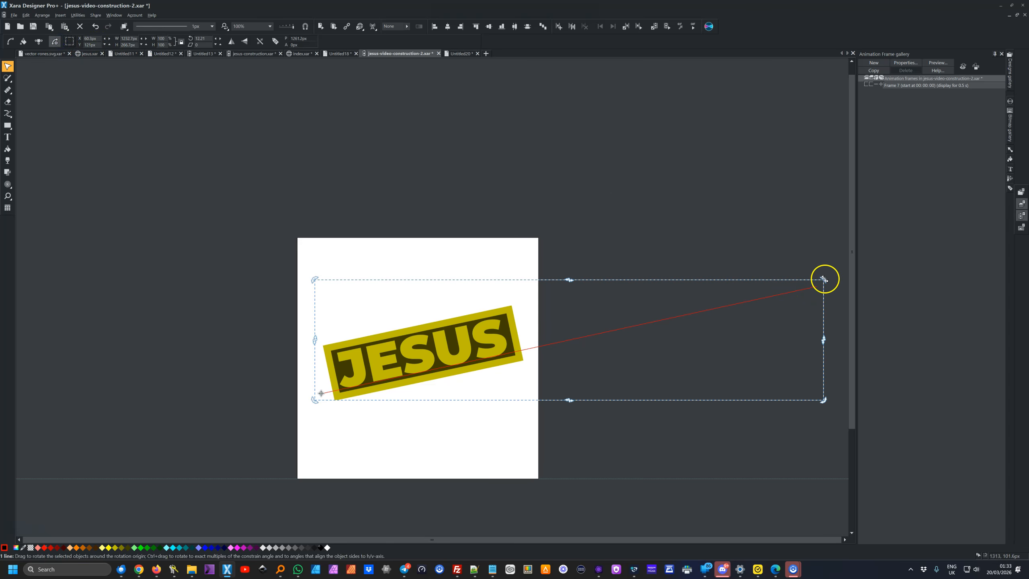
{"action": "left_click_drag", "start_coordinate": [824, 279], "coordinate": [825, 279]}
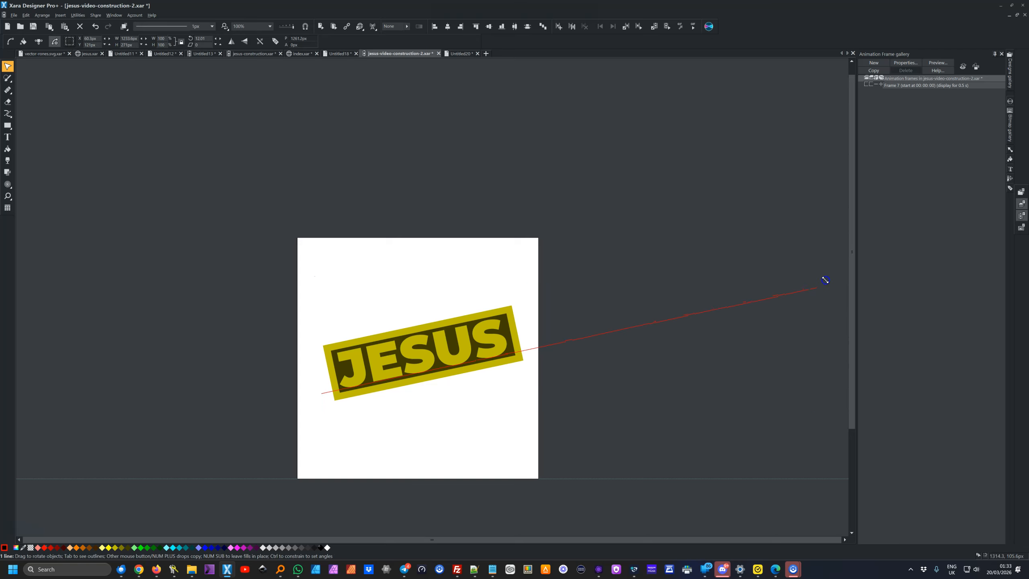
{"action": "left_click_drag", "start_coordinate": [825, 281], "coordinate": [822, 282]}
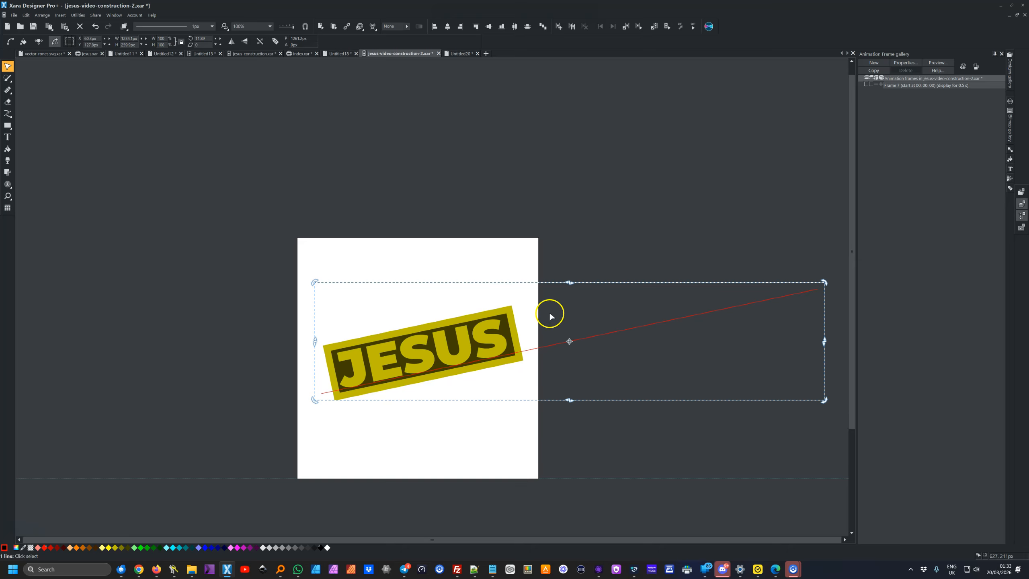
{"action": "left_click", "coordinate": [593, 225]}
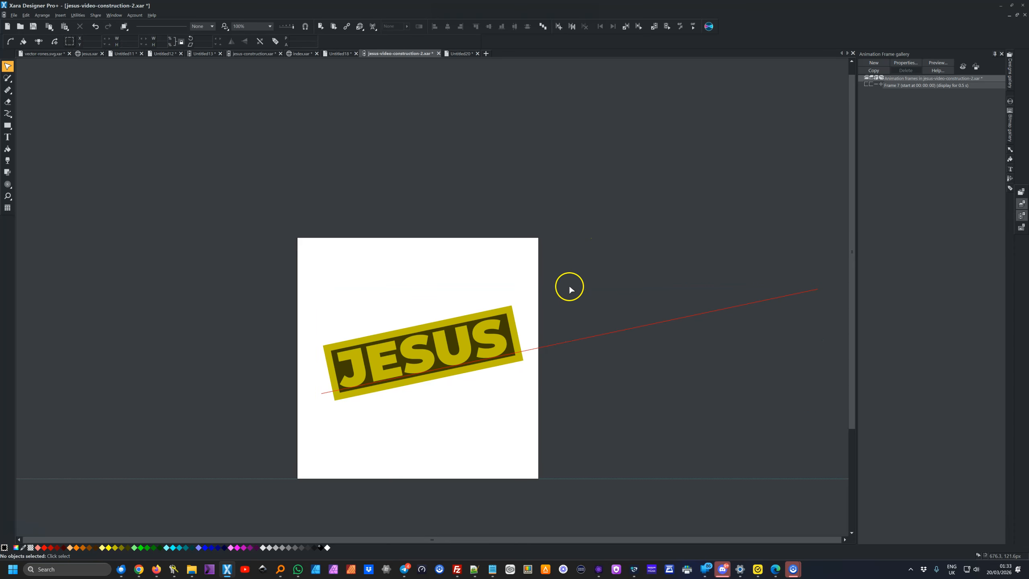
Step: Apply the name guide-line to the red line and close the Names dialog
{"action": "left_click", "coordinate": [609, 334]}
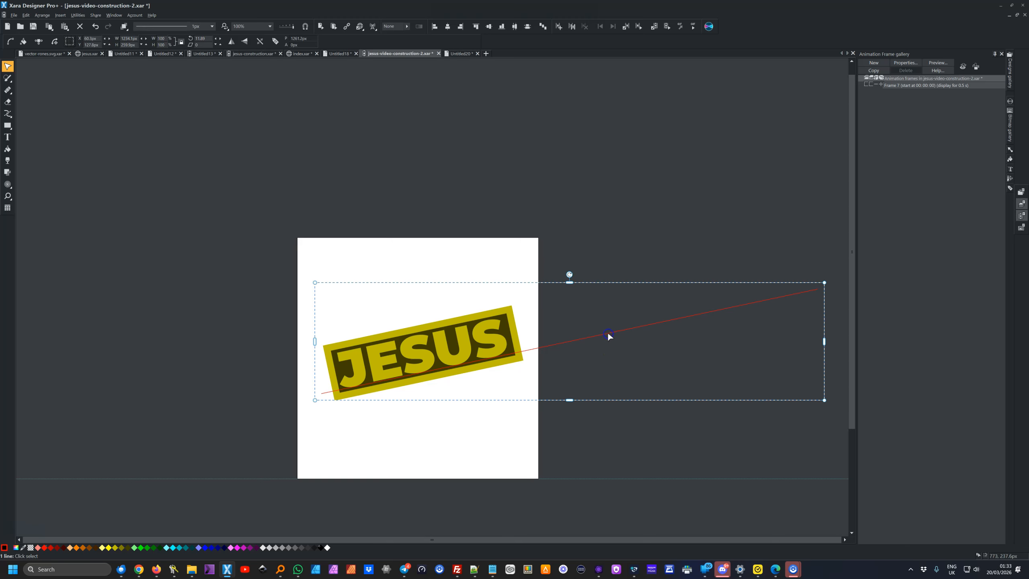
{"action": "left_click", "coordinate": [276, 42]}
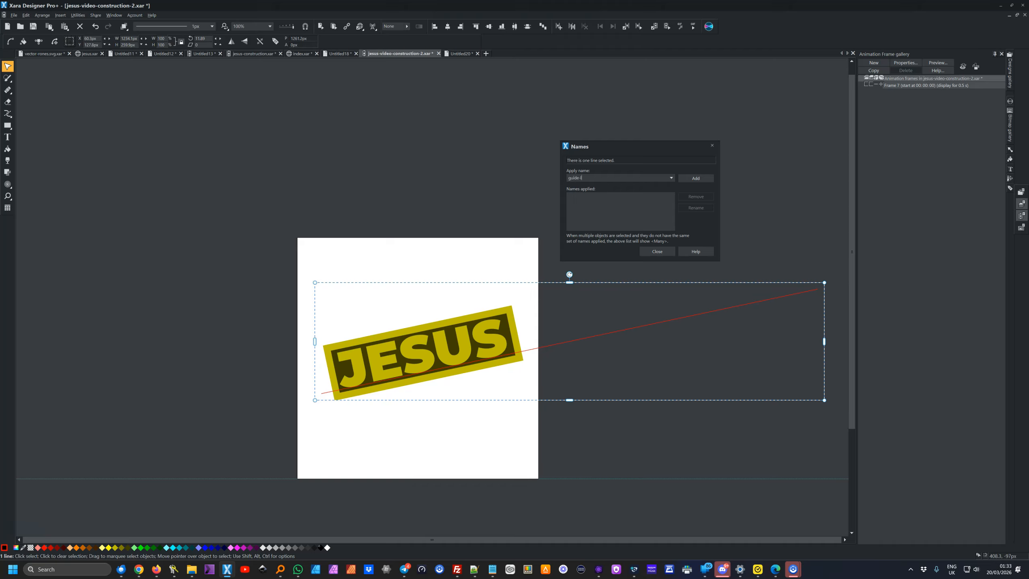
{"action": "key", "text": "Return"}
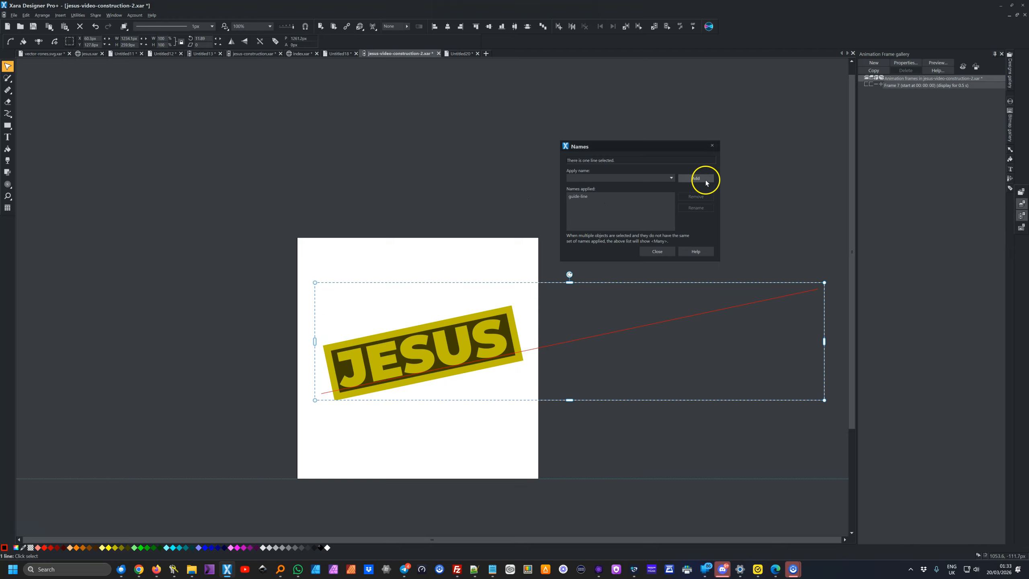
{"action": "left_click", "coordinate": [667, 252]}
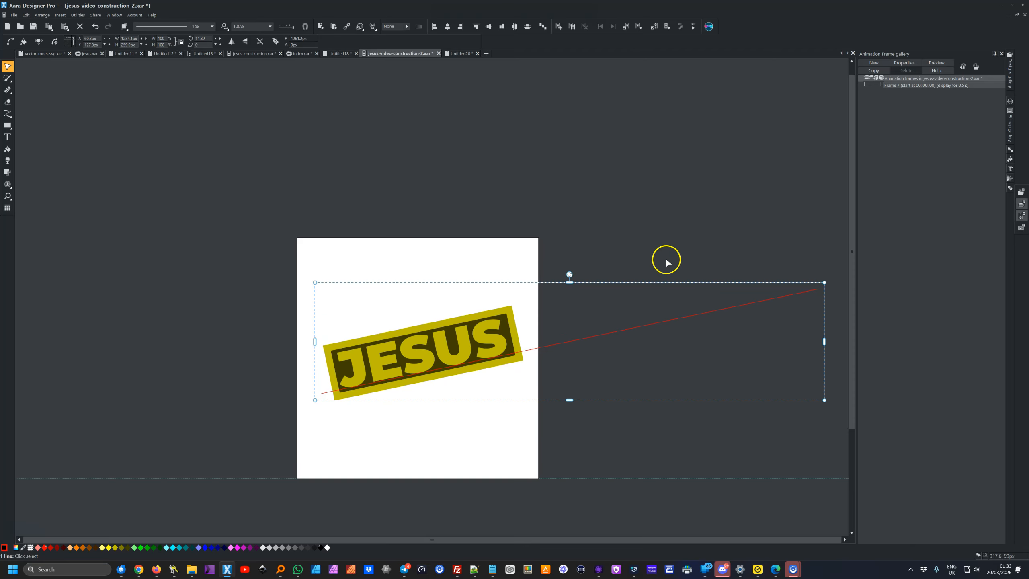
{"action": "left_click", "coordinate": [665, 245]}
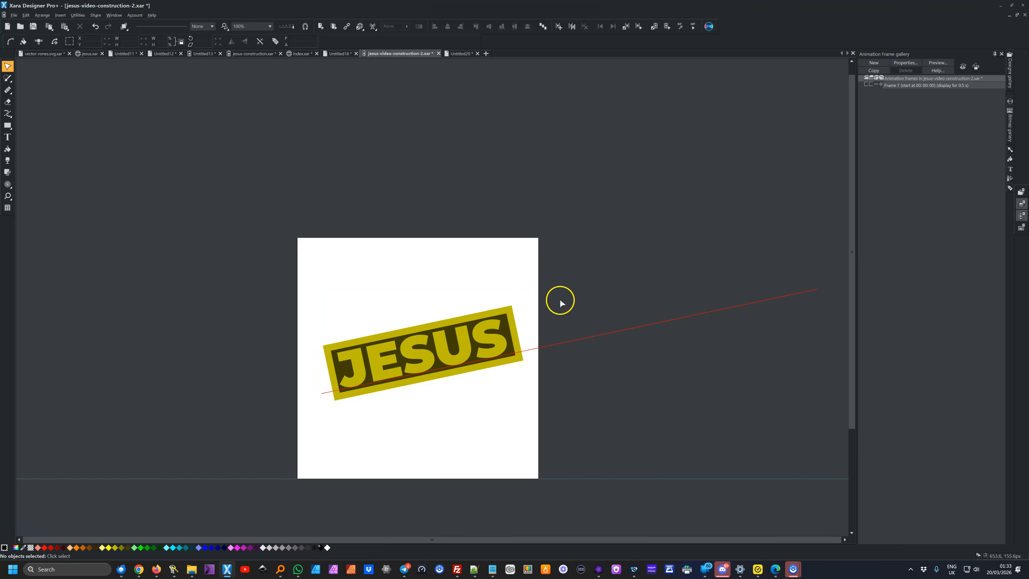
Step: Try moving the five letters along the guide line to beside the page, and undo the move
{"action": "left_click", "coordinate": [441, 379]}
{"action": "left_click_drag", "start_coordinate": [357, 409], "coordinate": [336, 417]}
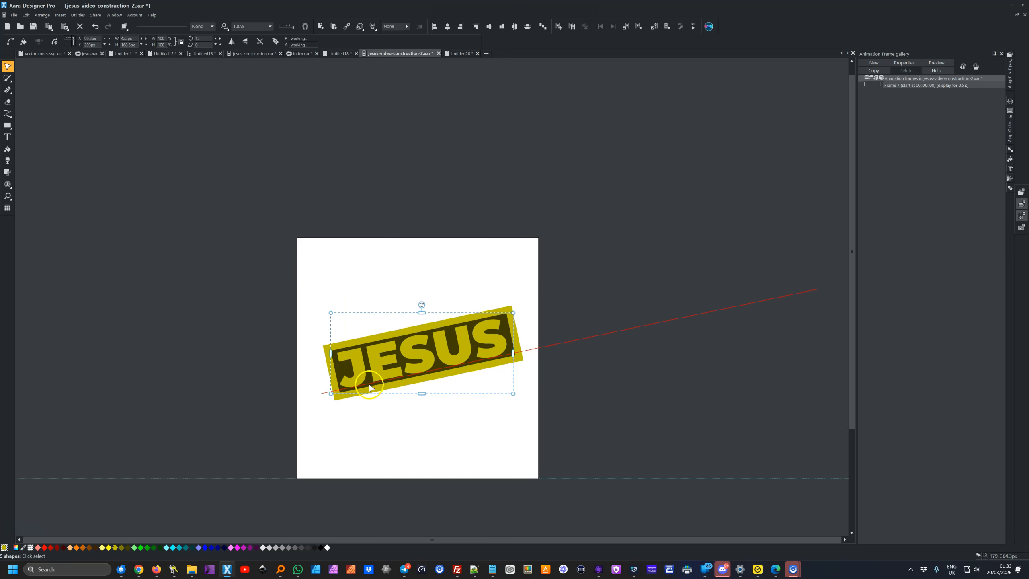
{"action": "left_click_drag", "start_coordinate": [359, 374], "coordinate": [566, 329]}
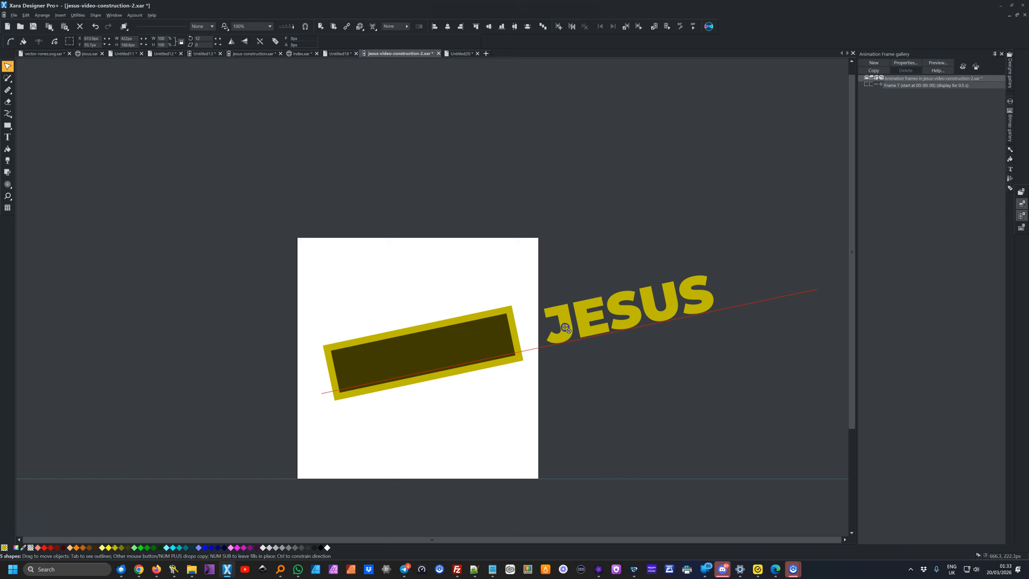
{"action": "left_click_drag", "start_coordinate": [566, 328], "coordinate": [566, 329]}
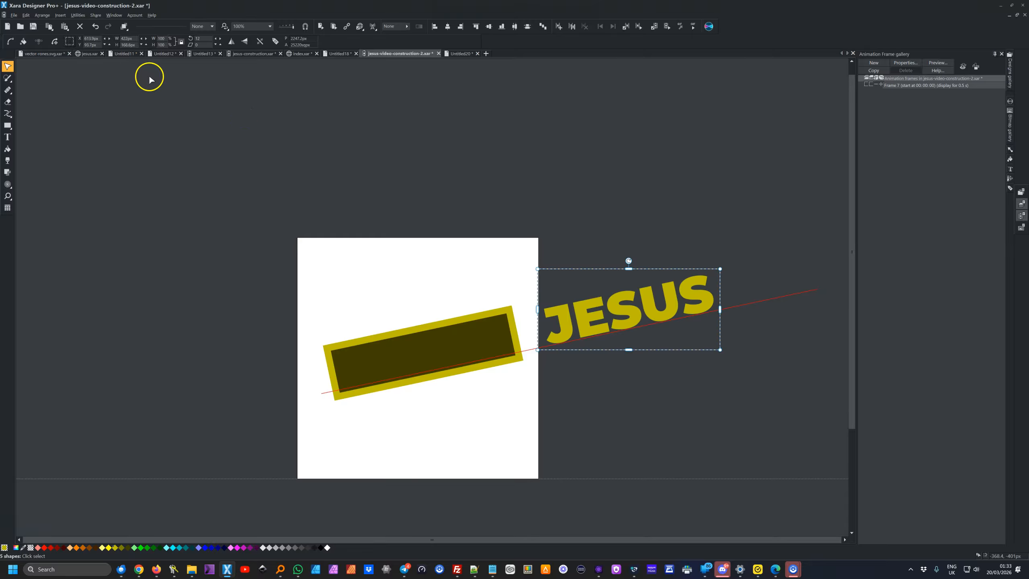
{"action": "left_click", "coordinate": [95, 28]}
Step: Clone the whole JESUS design and place the copy directly above the original, edge to edge
{"action": "left_click_drag", "start_coordinate": [278, 282], "coordinate": [528, 414]}
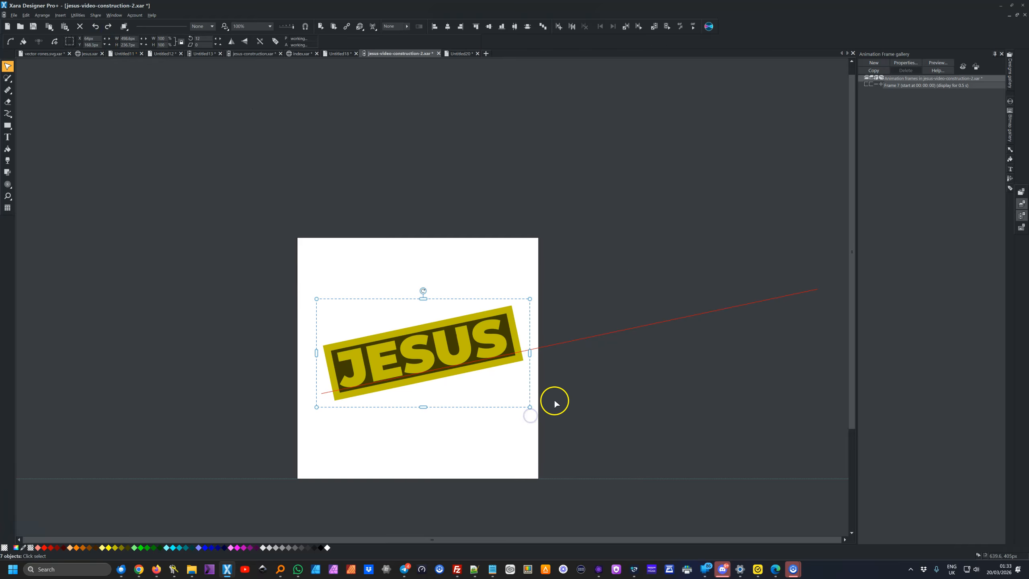
{"action": "key", "text": "ctrl"}
{"action": "key", "text": "ctrl+f"}
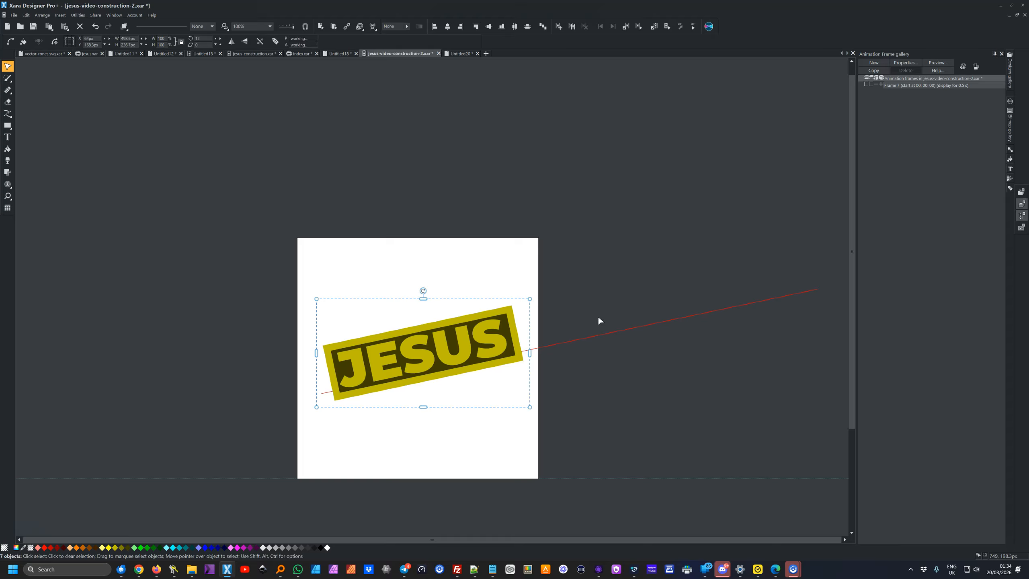
{"action": "key", "text": "m"}
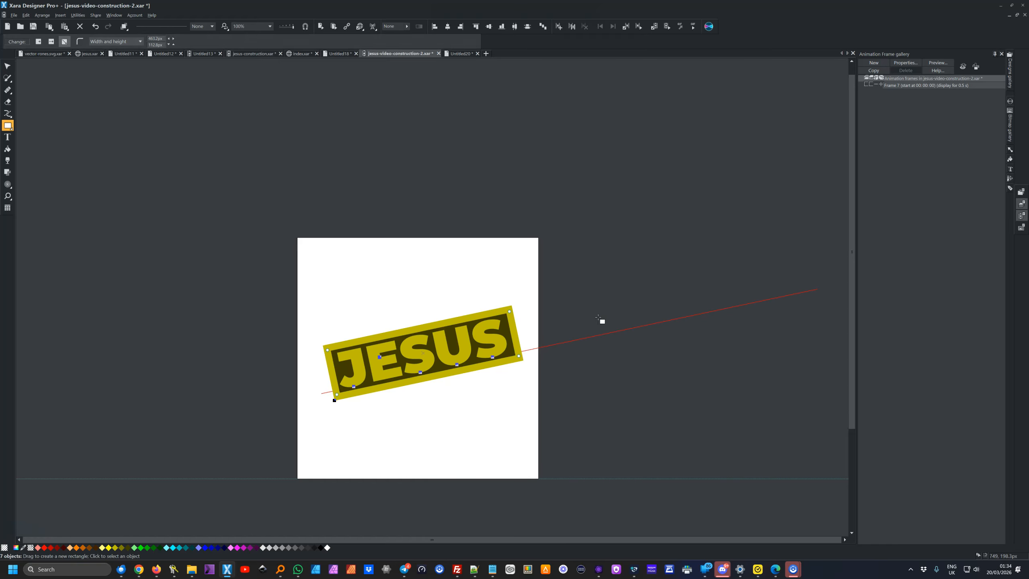
{"action": "key", "text": "ctrl"}
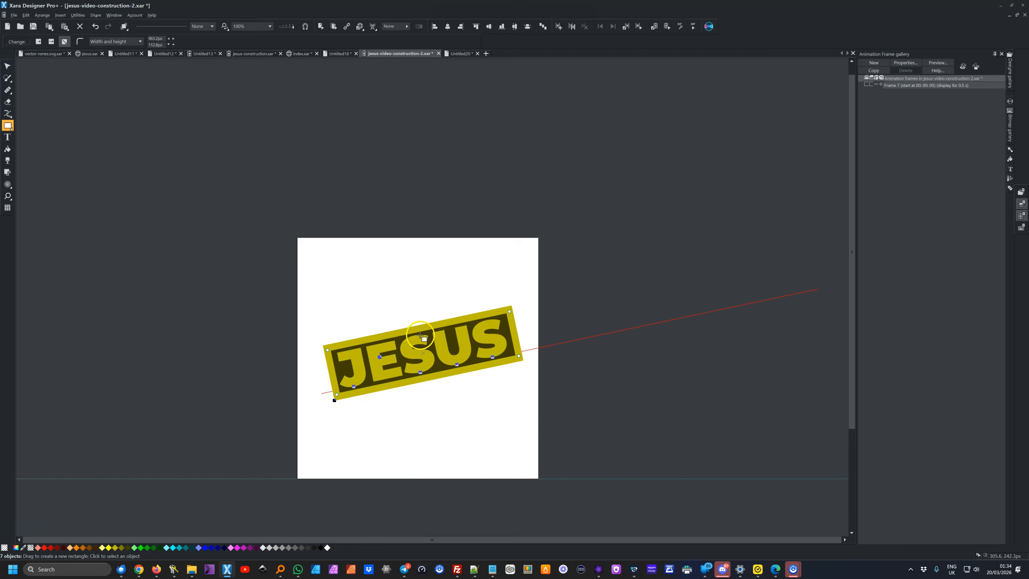
{"action": "left_click", "coordinate": [7, 65]}
{"action": "left_click_drag", "start_coordinate": [406, 331], "coordinate": [393, 277]}
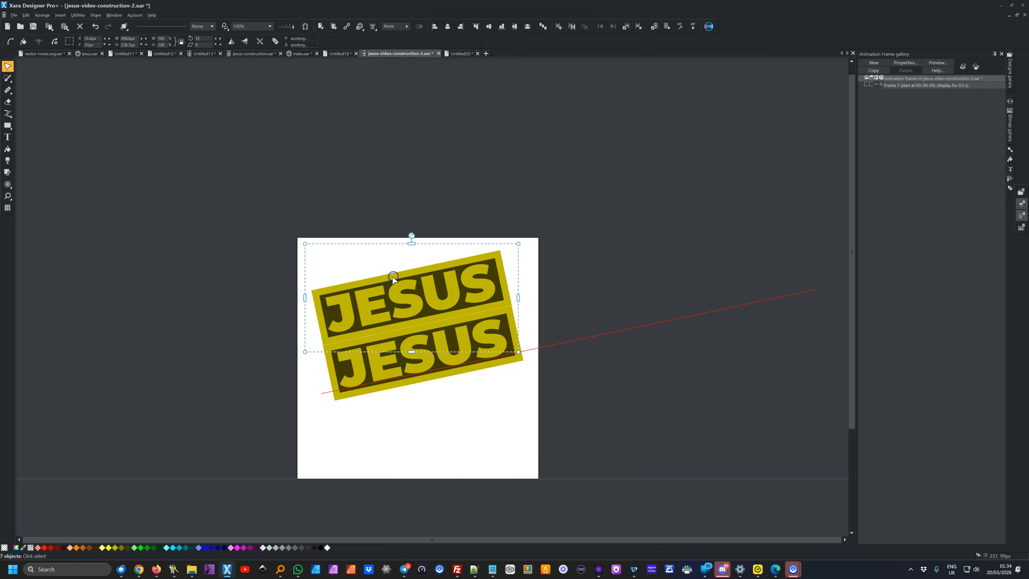
Step: Move the lower design's five letters along the guide line to beside the page, and copy the animation frame
{"action": "left_click", "coordinate": [350, 457]}
{"action": "left_click_drag", "start_coordinate": [333, 413], "coordinate": [522, 307]}
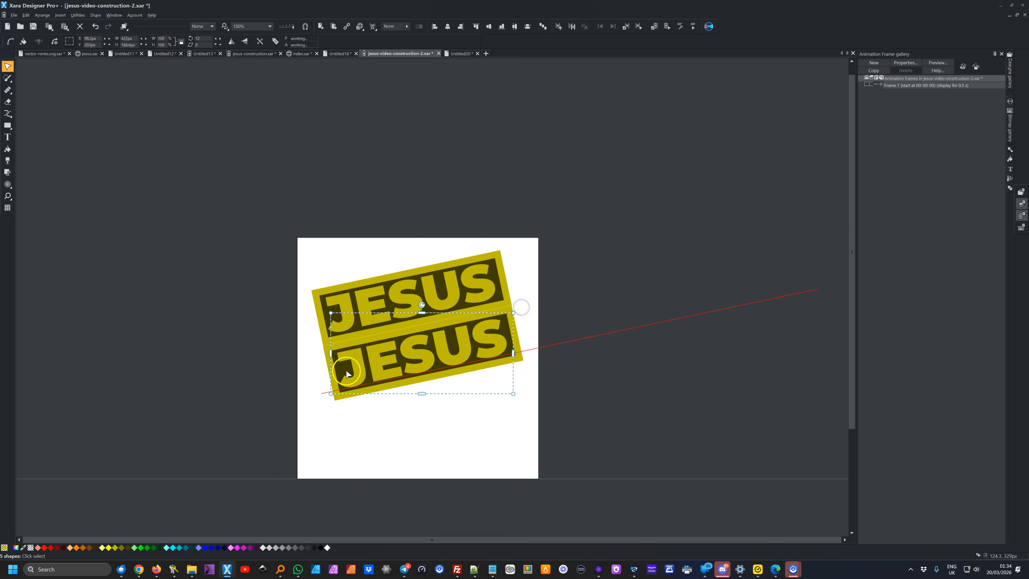
{"action": "left_click_drag", "start_coordinate": [359, 369], "coordinate": [563, 325]}
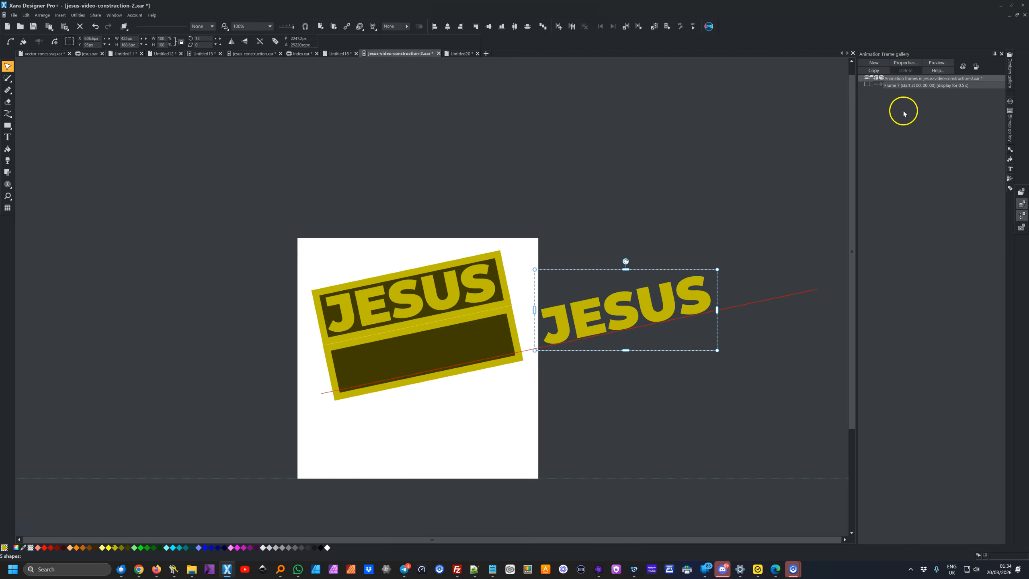
{"action": "left_click", "coordinate": [883, 72]}
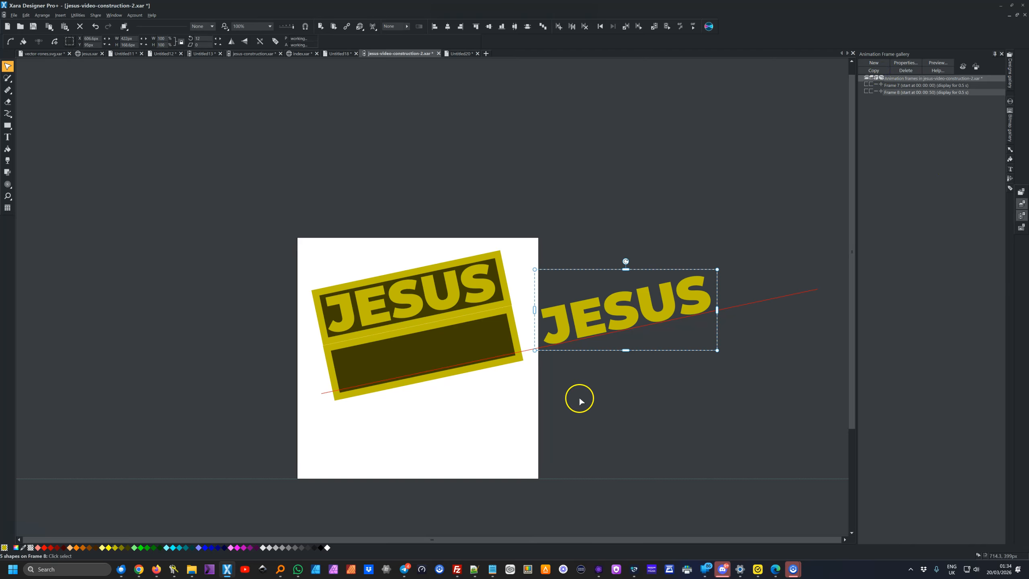
Step: Move the letter J back to its place in the lower border, aligned below the reference copy, and copy the frame
{"action": "left_click", "coordinate": [554, 400]}
{"action": "left_click", "coordinate": [563, 333]}
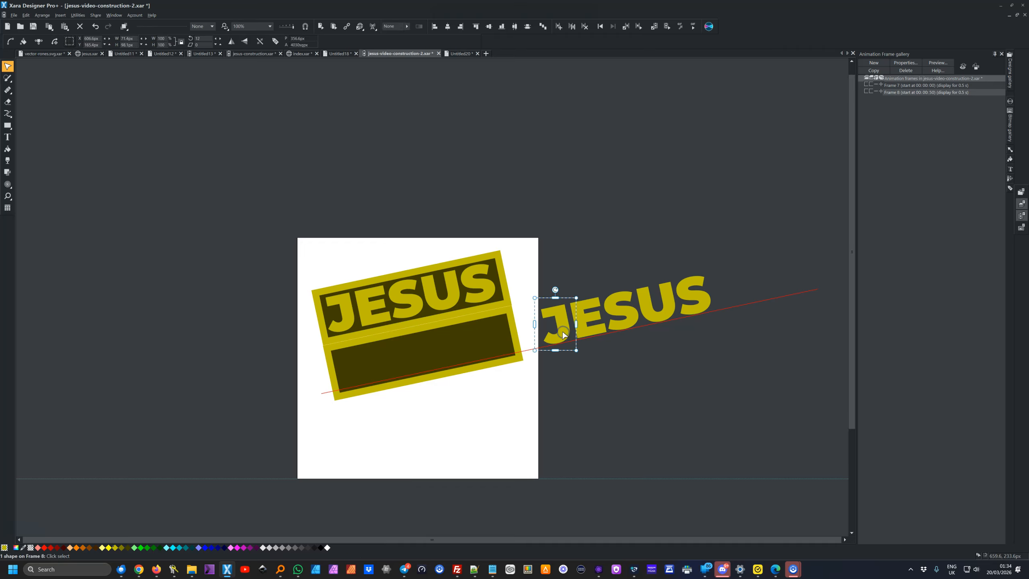
{"action": "left_click_drag", "start_coordinate": [566, 333], "coordinate": [364, 376]}
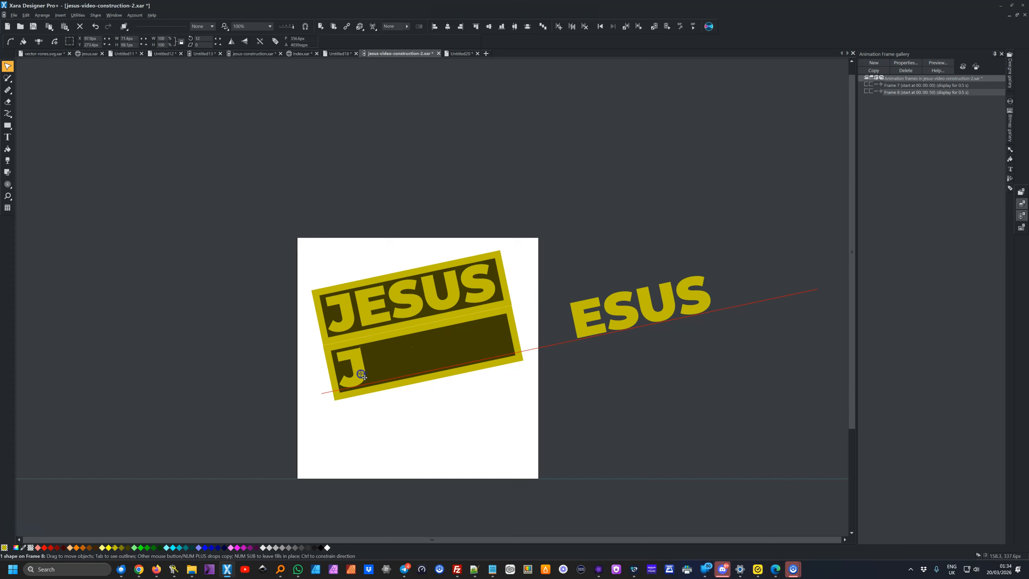
{"action": "left_click_drag", "start_coordinate": [363, 375], "coordinate": [363, 375]}
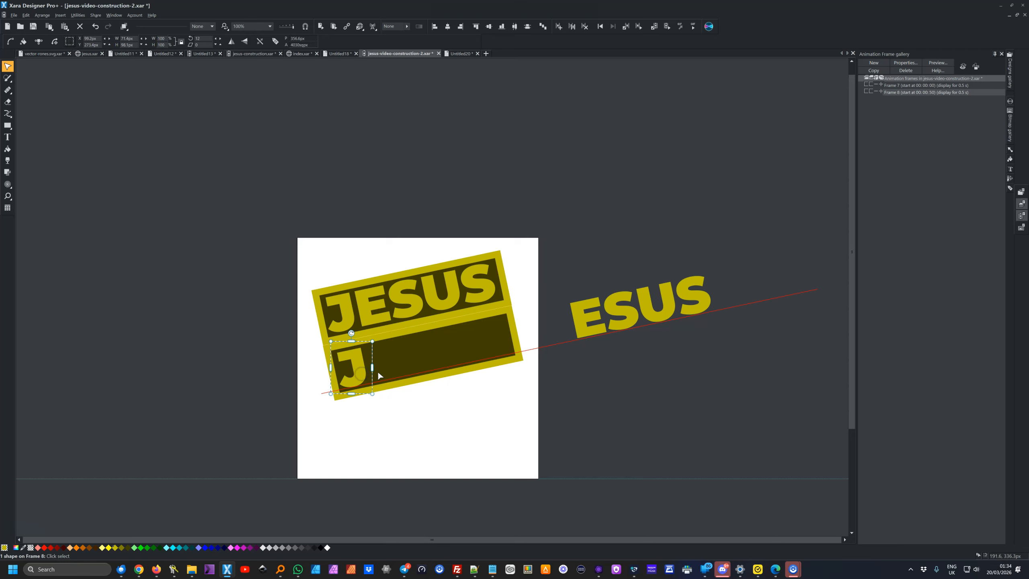
{"action": "left_click", "coordinate": [880, 72]}
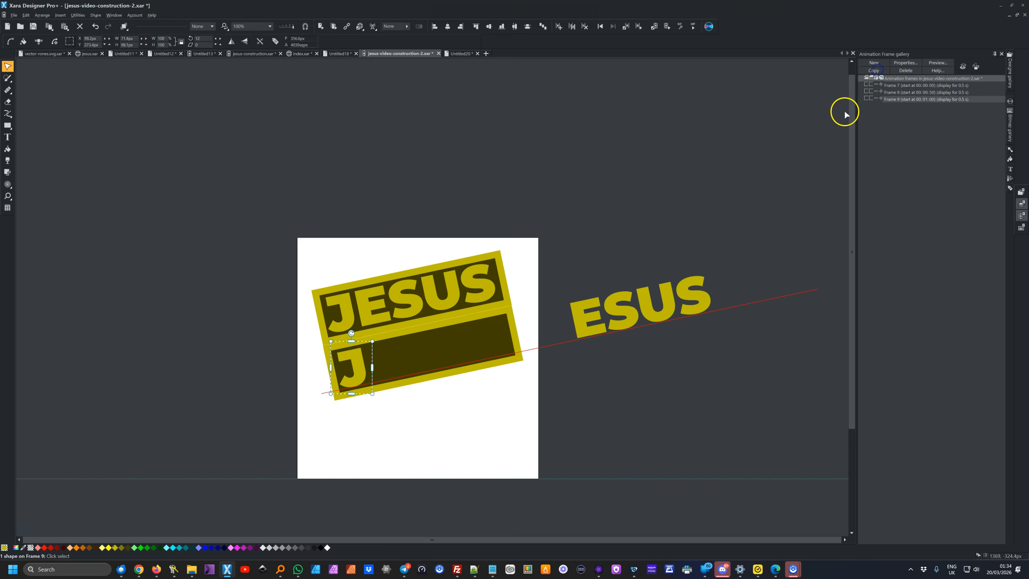
Step: Move the letter E back beside the J in the lower border, and copy the frame
{"action": "left_click_drag", "start_coordinate": [584, 331], "coordinate": [381, 372]}
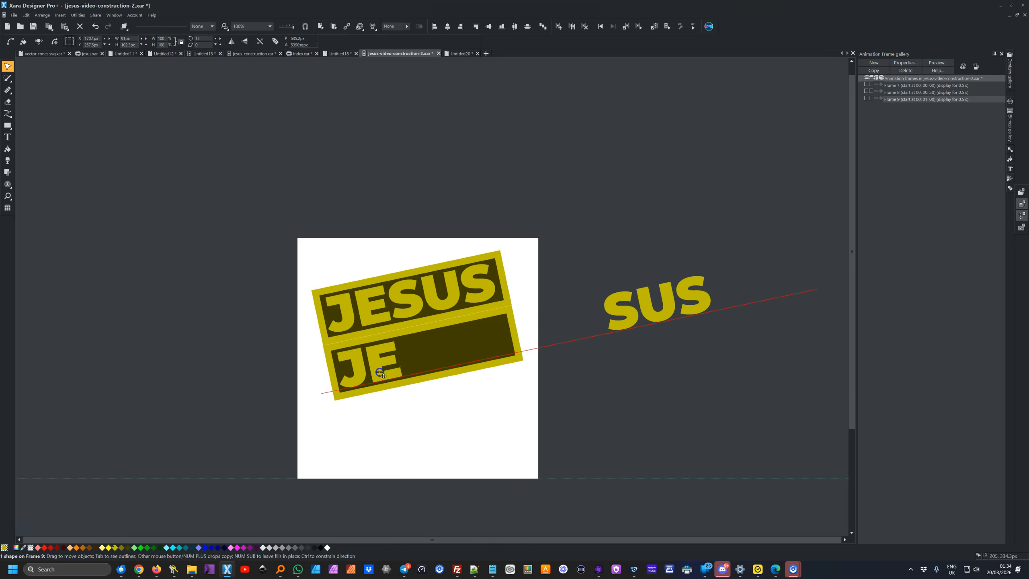
{"action": "left_click_drag", "start_coordinate": [381, 371], "coordinate": [381, 373]}
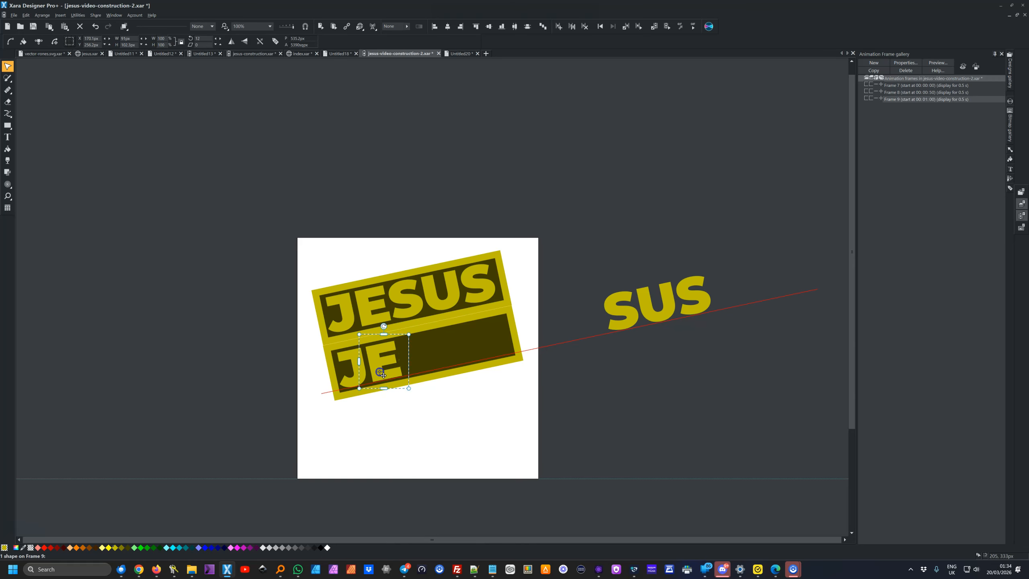
{"action": "left_click", "coordinate": [442, 367]}
{"action": "left_click", "coordinate": [885, 70]}
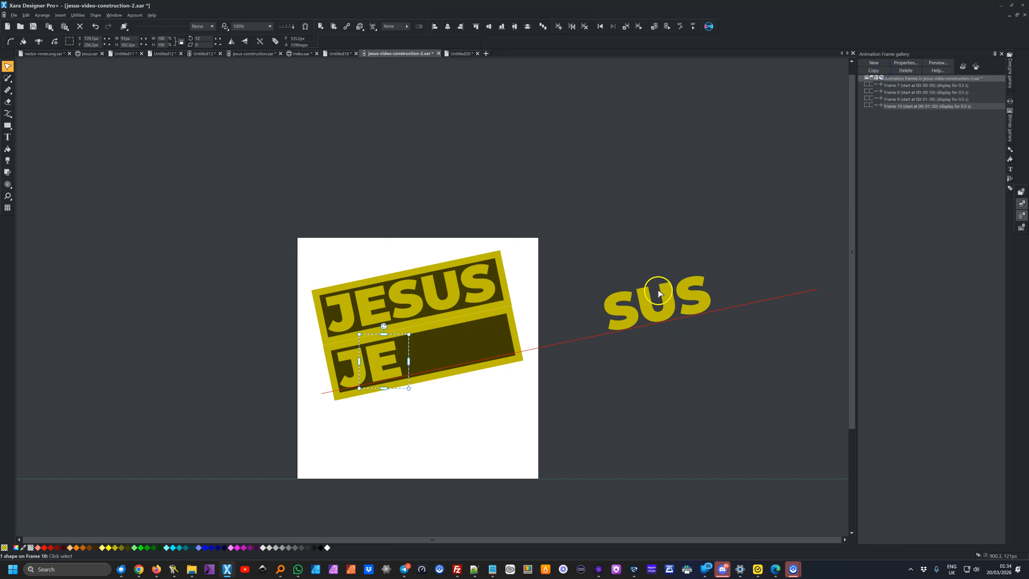
Step: Move the first S back beside the E in the lower border, and copy the frame
{"action": "left_click_drag", "start_coordinate": [636, 320], "coordinate": [432, 365]}
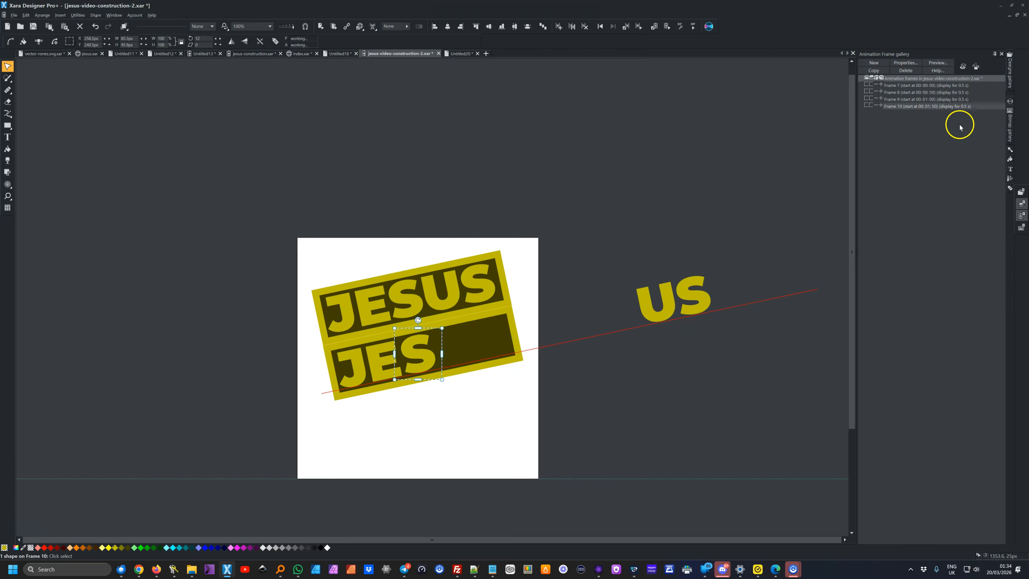
{"action": "left_click", "coordinate": [884, 73]}
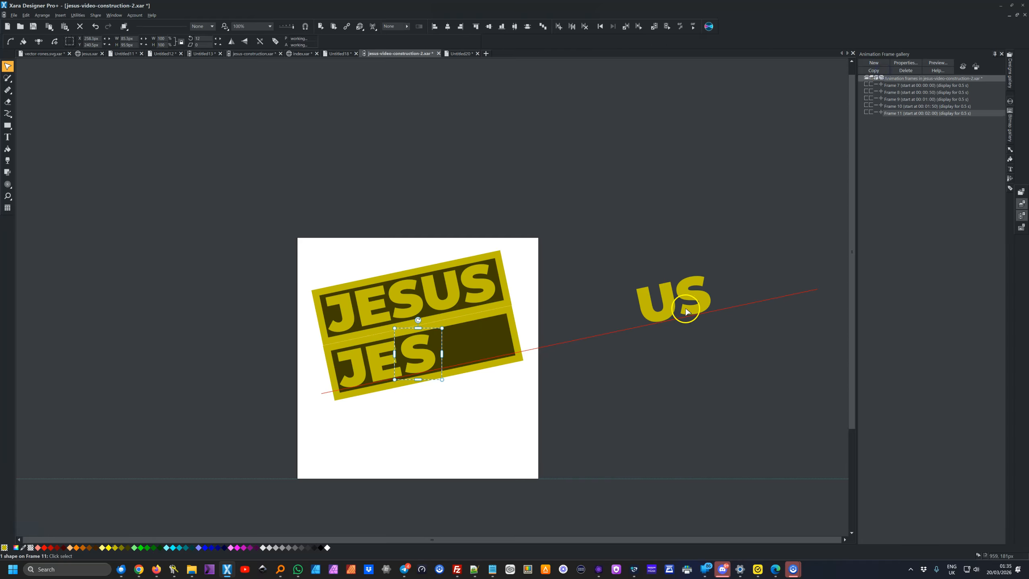
Step: Move the U back beside the first S in the lower border, and the last S beside it in a copy of that frame
{"action": "left_click_drag", "start_coordinate": [672, 307], "coordinate": [474, 354]}
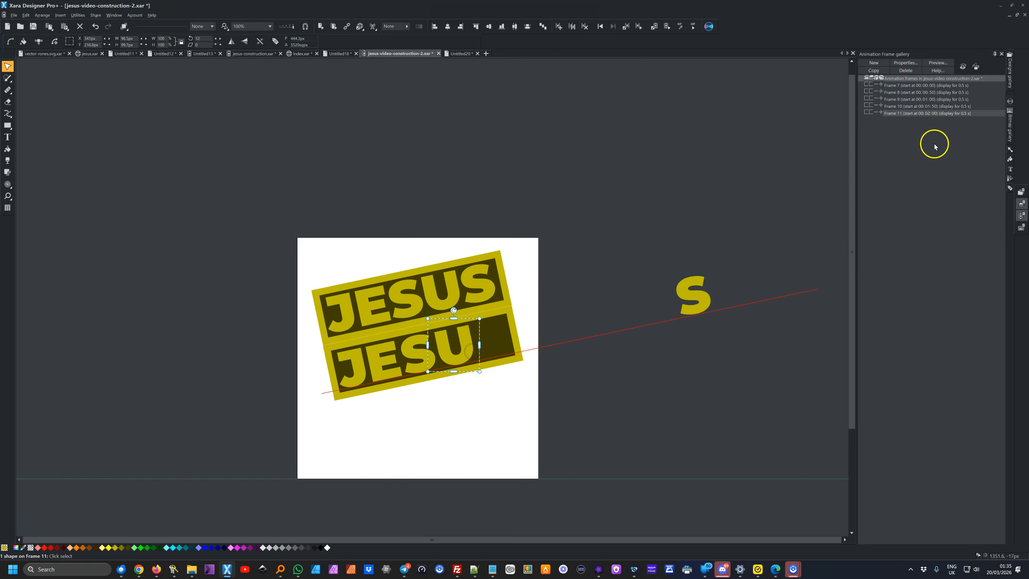
{"action": "left_click", "coordinate": [884, 71]}
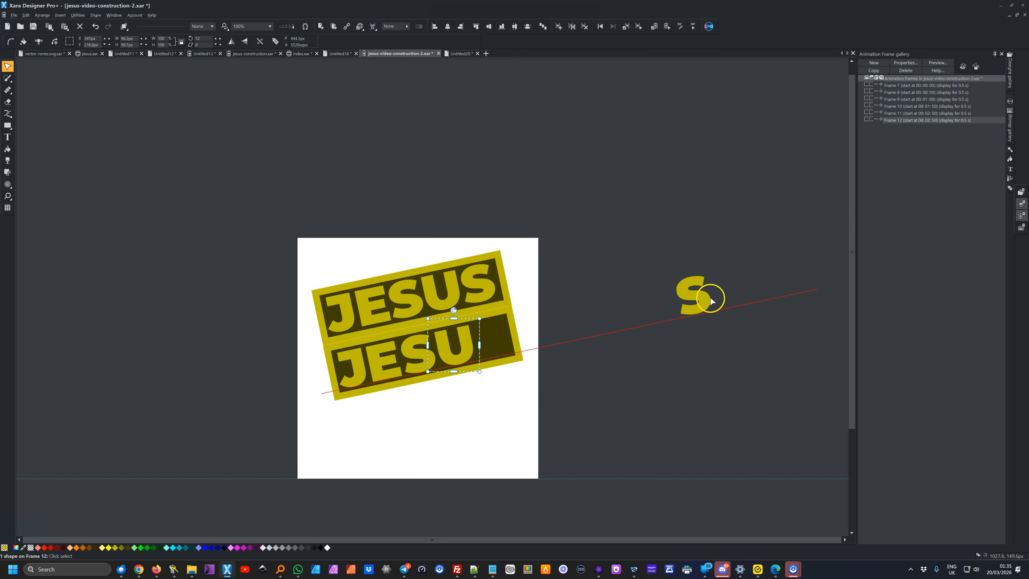
{"action": "left_click_drag", "start_coordinate": [710, 296], "coordinate": [508, 343]}
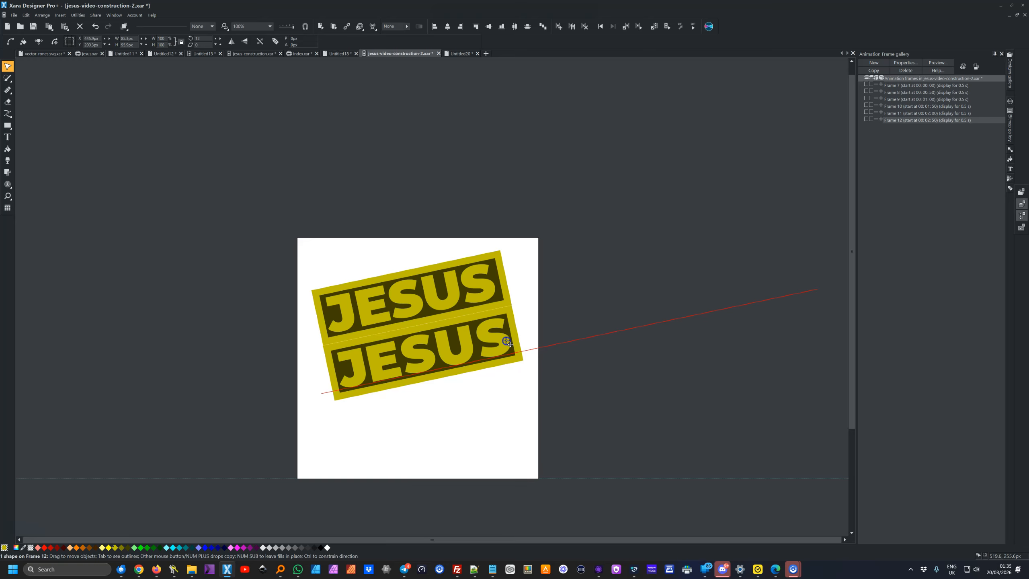
{"action": "left_click_drag", "start_coordinate": [507, 342], "coordinate": [507, 343]}
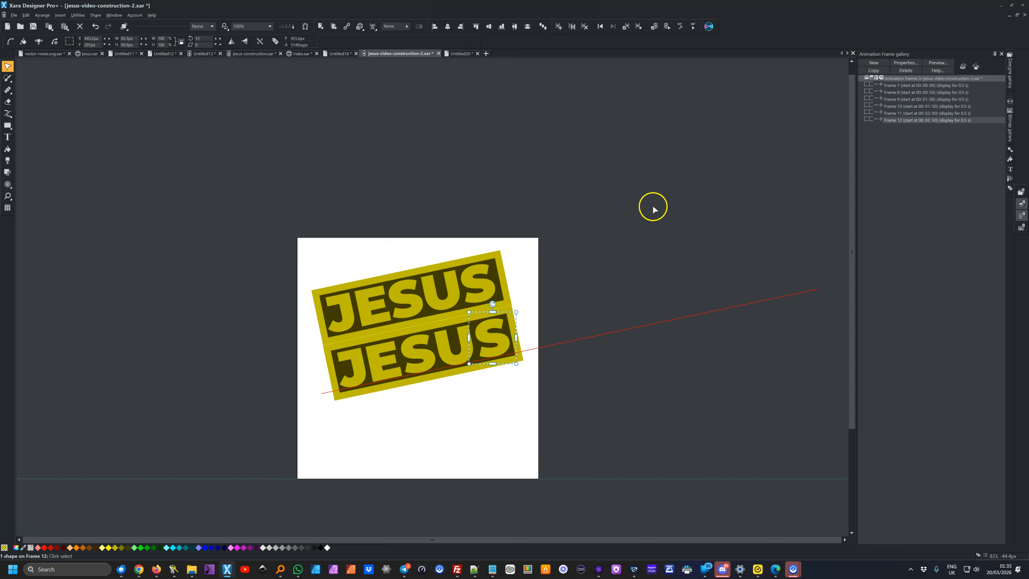
Step: Delete the upper JESUS reference design and the red guide line from Frame 12
{"action": "left_click_drag", "start_coordinate": [521, 243], "coordinate": [316, 352]}
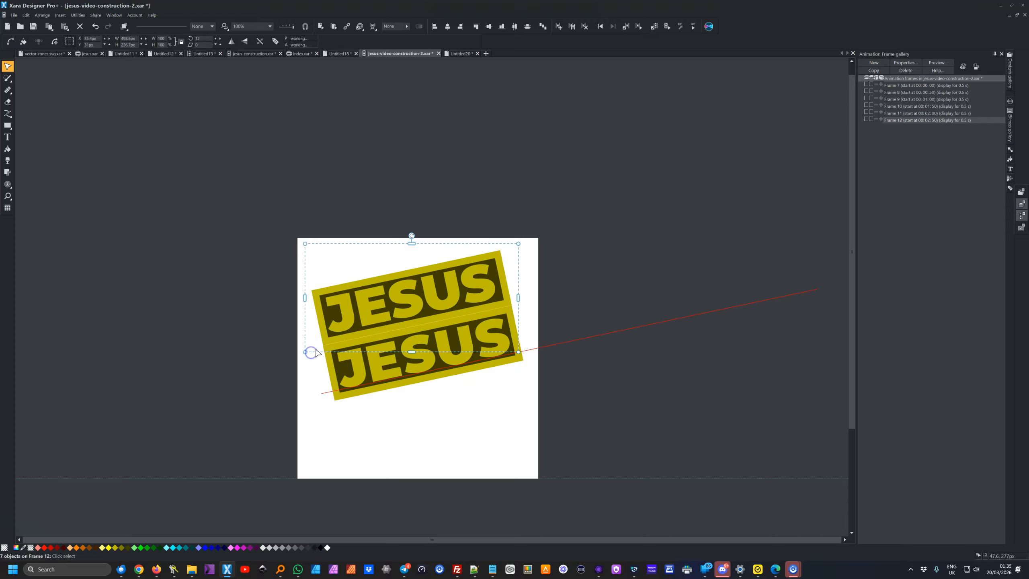
{"action": "key", "text": "Delete"}
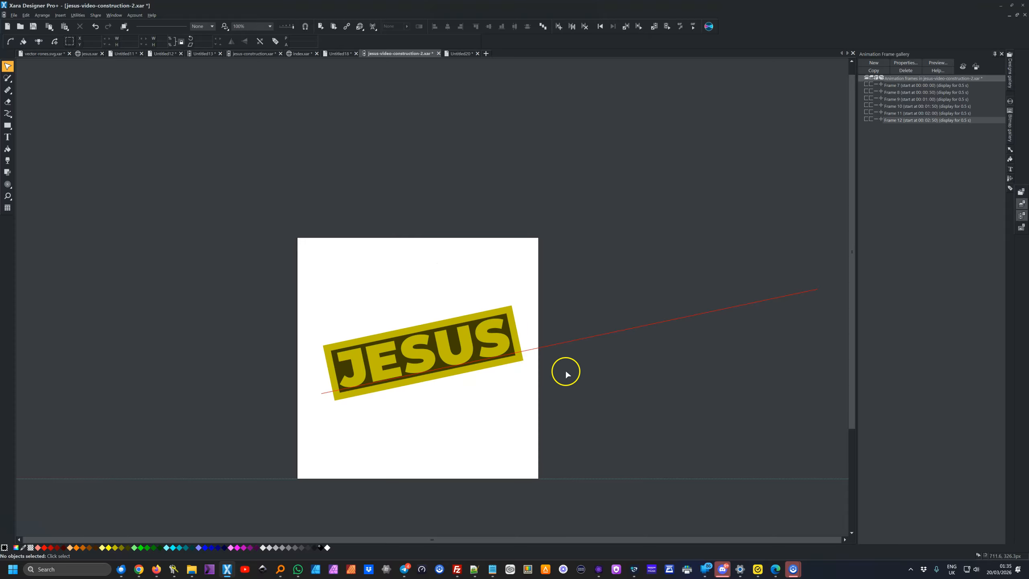
{"action": "left_click", "coordinate": [590, 337]}
{"action": "key", "text": "Delete"}
Step: Delete the upper JESUS reference design and the red guide line from Frame 11
{"action": "left_click", "coordinate": [898, 115]}
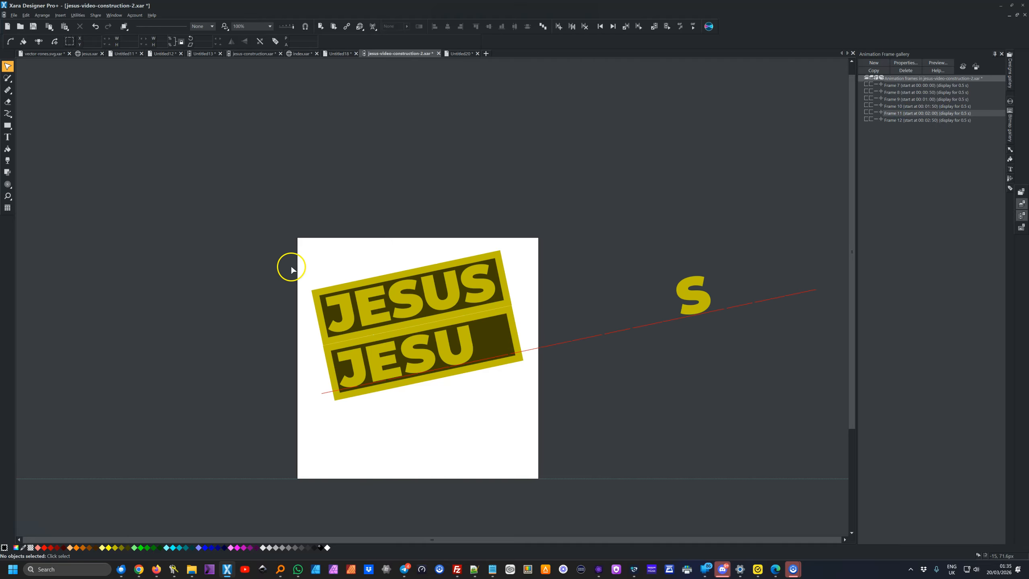
{"action": "left_click", "coordinate": [502, 309]}
{"action": "left_click", "coordinate": [346, 254]}
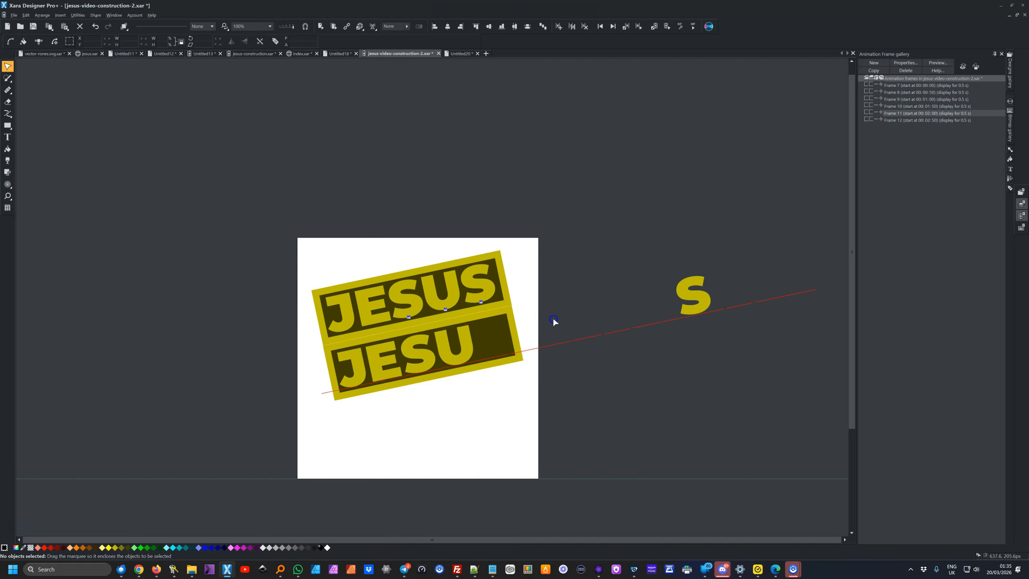
{"action": "key", "text": "Delete"}
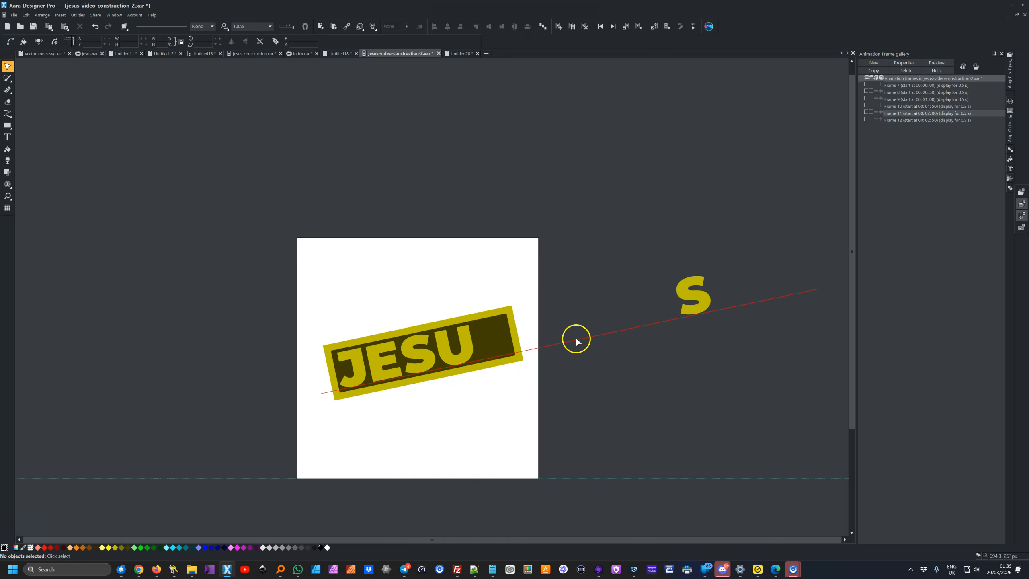
{"action": "left_click", "coordinate": [576, 341]}
{"action": "key", "text": "Delete"}
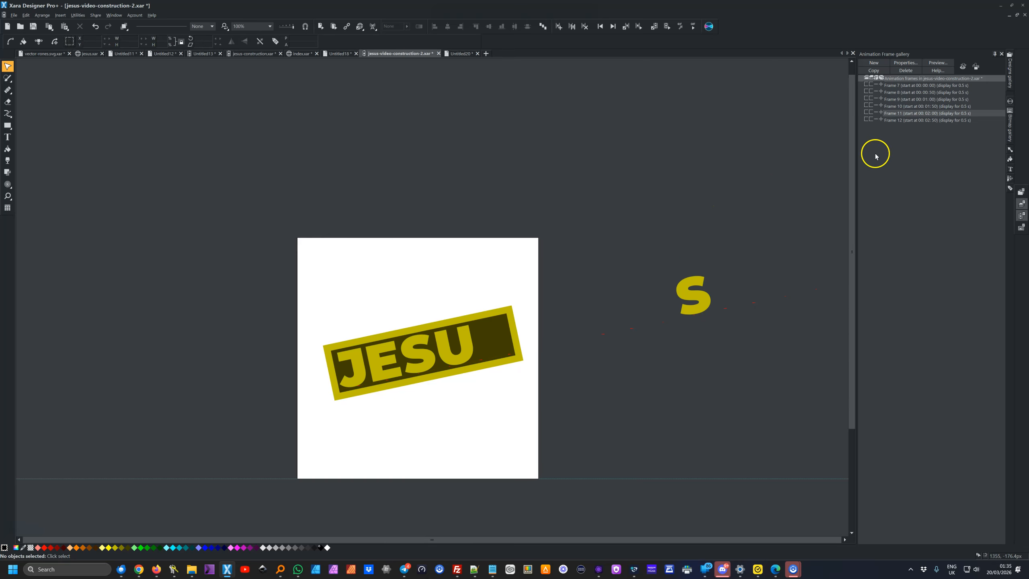
Step: Try to select all objects named guide-line across the animation frames
{"action": "left_click", "coordinate": [1011, 189]}
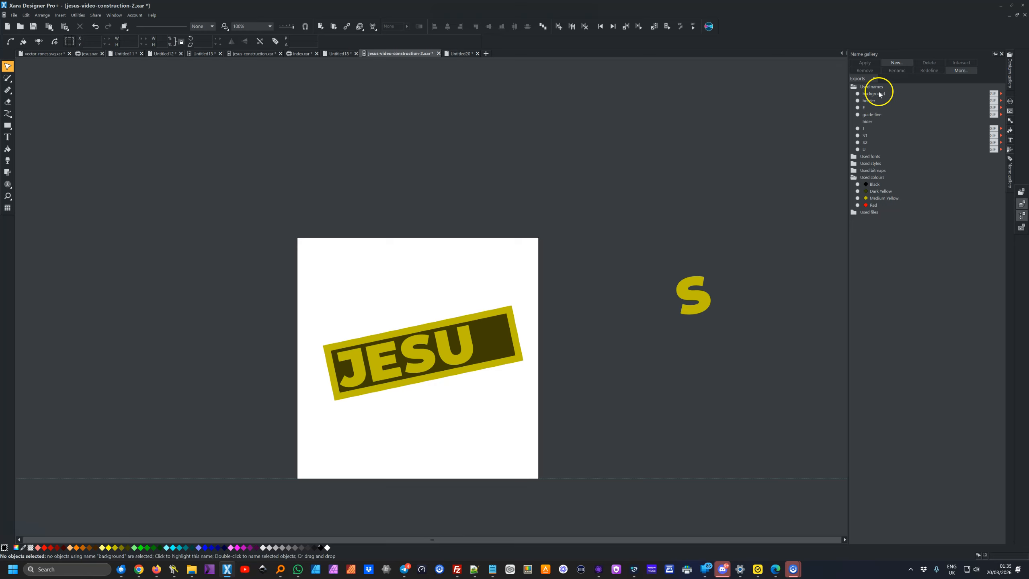
{"action": "left_click", "coordinate": [869, 115]}
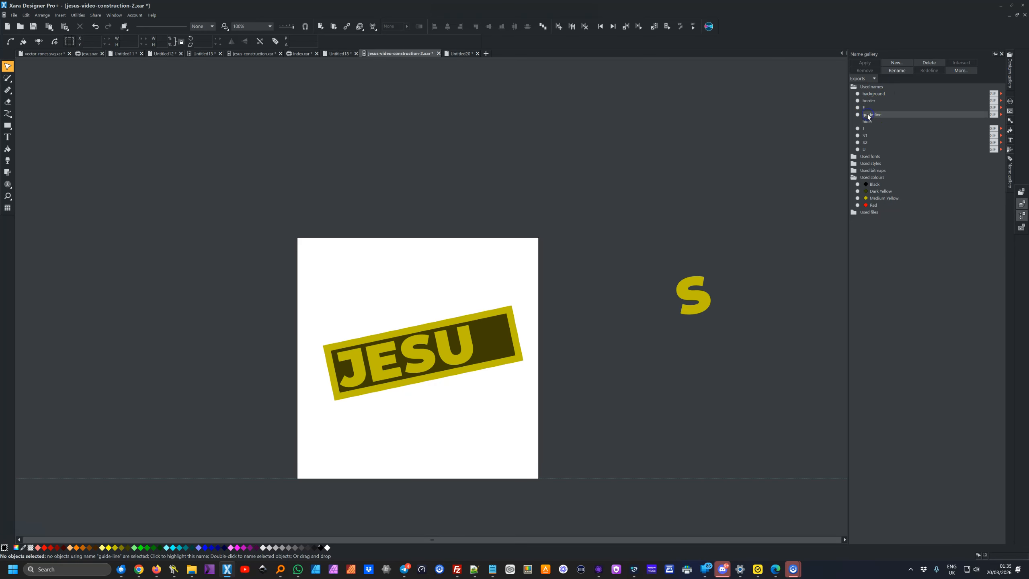
{"action": "left_click", "coordinate": [859, 114]}
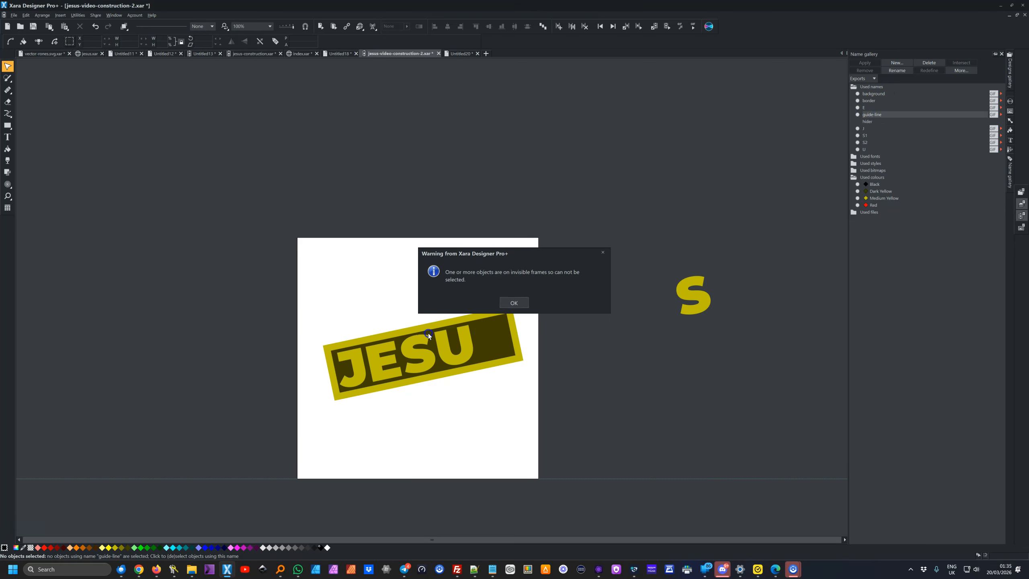
{"action": "left_click", "coordinate": [510, 307]}
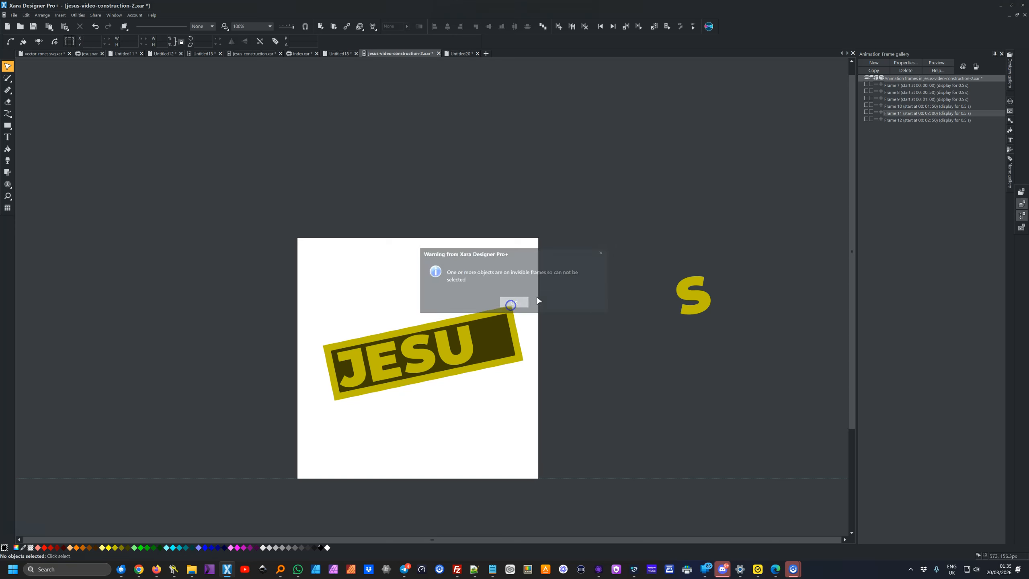
Step: Make all frames visible and editable, and delete every object named guide-line
{"action": "left_click", "coordinate": [964, 66]}
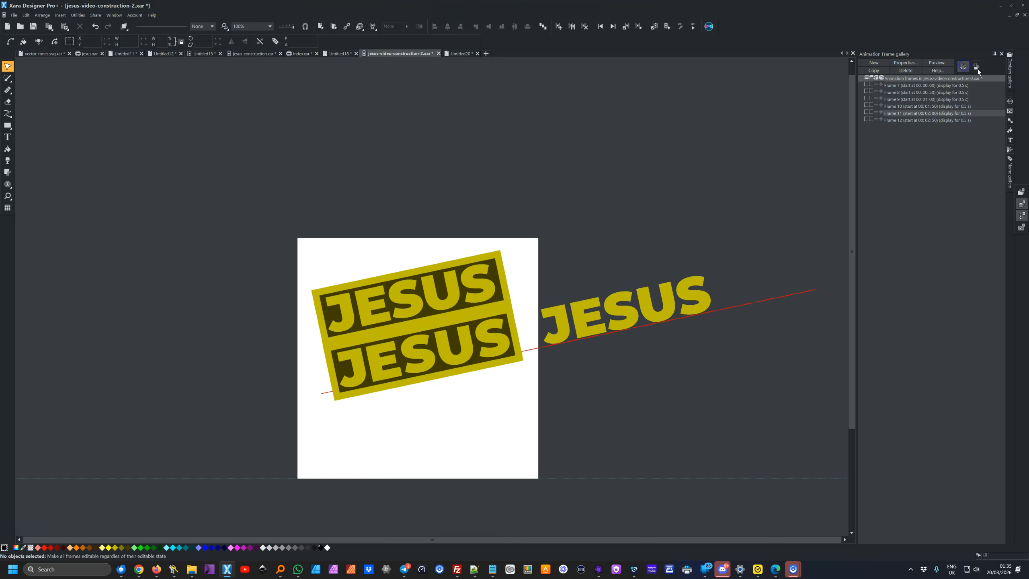
{"action": "left_click", "coordinate": [1010, 170]}
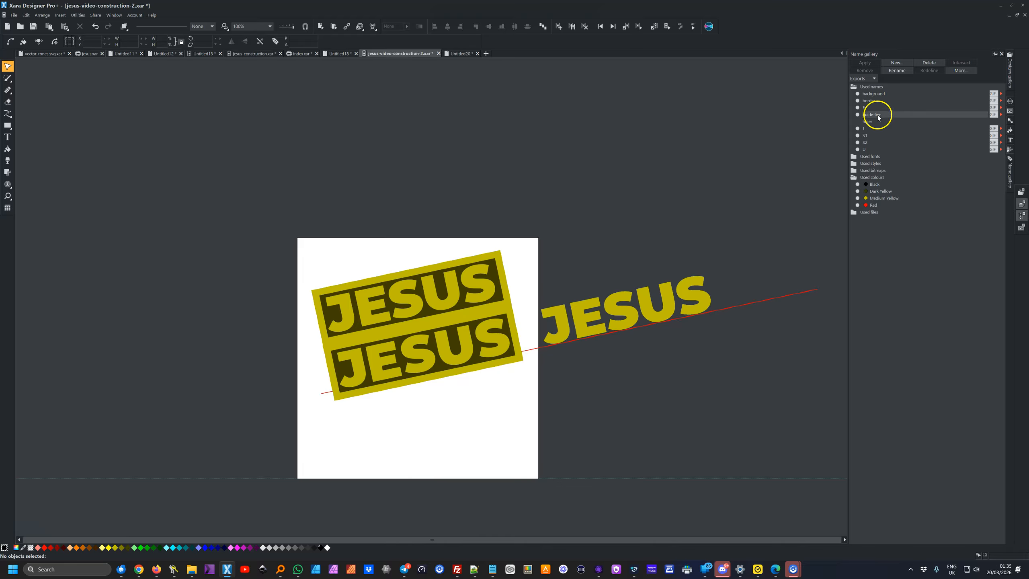
{"action": "left_click", "coordinate": [859, 115]}
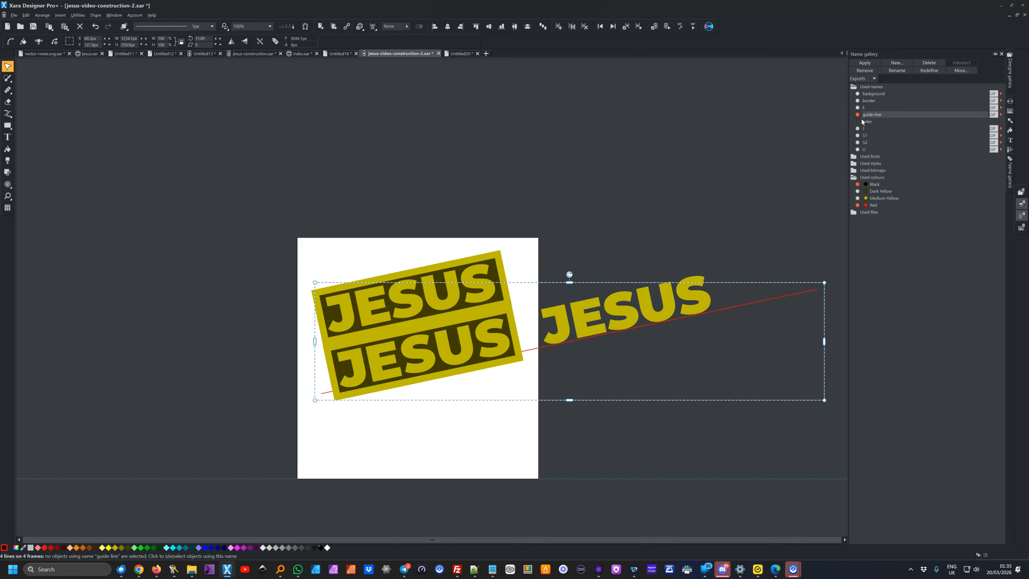
{"action": "key", "text": "Delete"}
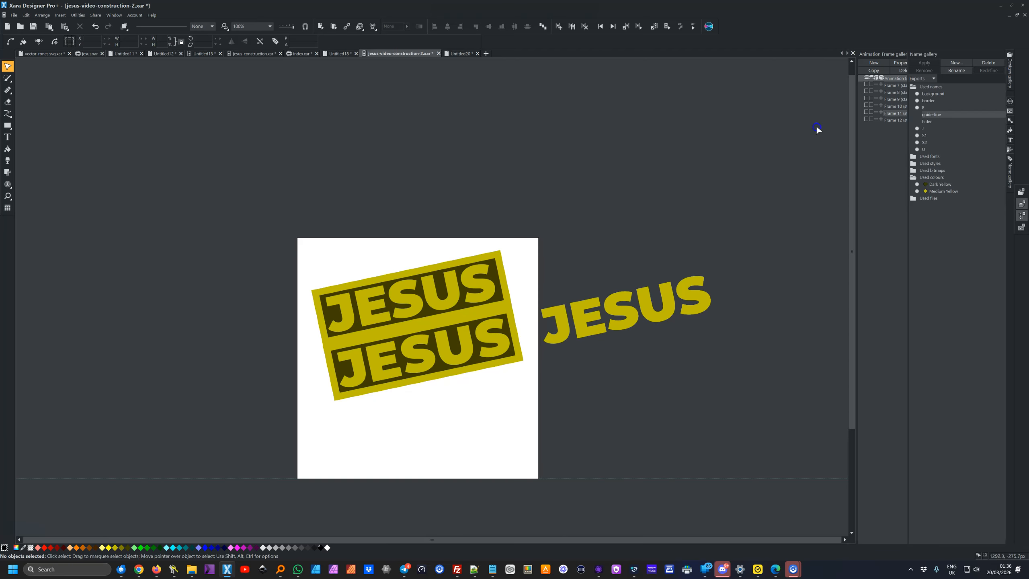
Step: Delete the upper JESUS reference designs from all the remaining frames at once
{"action": "left_click", "coordinate": [903, 106]}
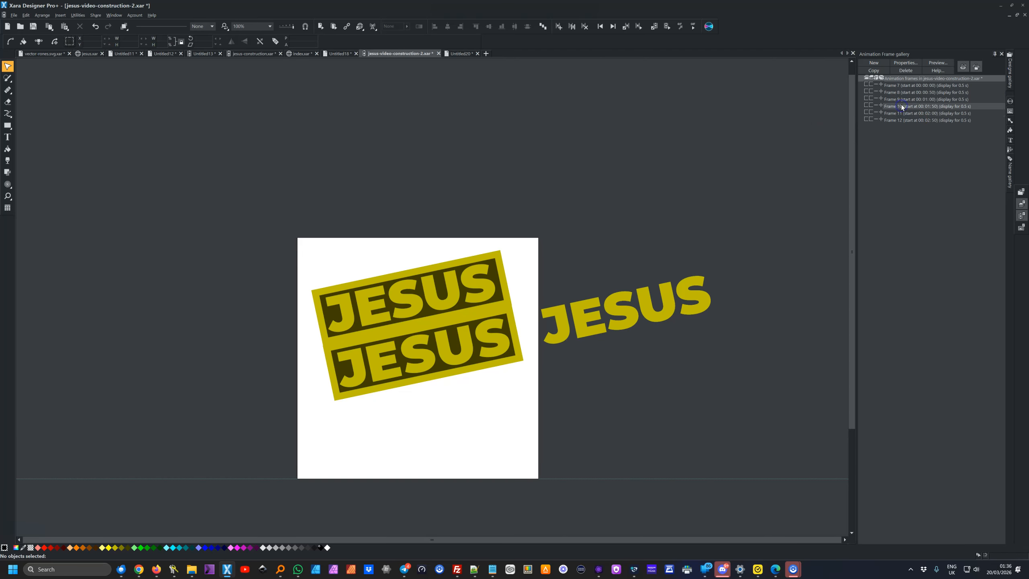
{"action": "left_click", "coordinate": [902, 99]}
{"action": "left_click", "coordinate": [902, 92]}
{"action": "left_click", "coordinate": [903, 85]}
{"action": "left_click", "coordinate": [903, 99]}
{"action": "left_click", "coordinate": [903, 107]}
{"action": "left_click", "coordinate": [904, 113]}
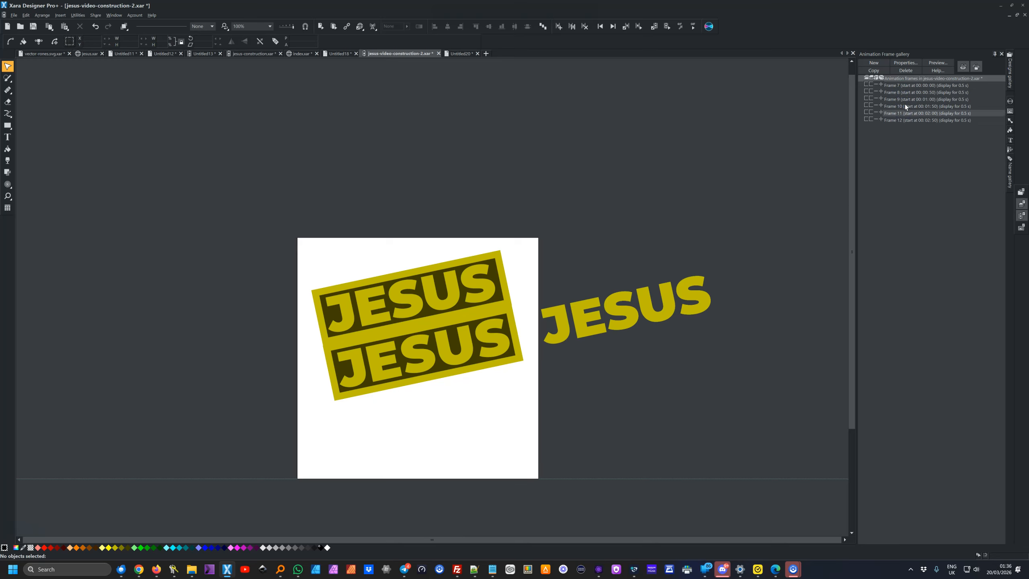
{"action": "left_click_drag", "start_coordinate": [259, 212], "coordinate": [524, 352]}
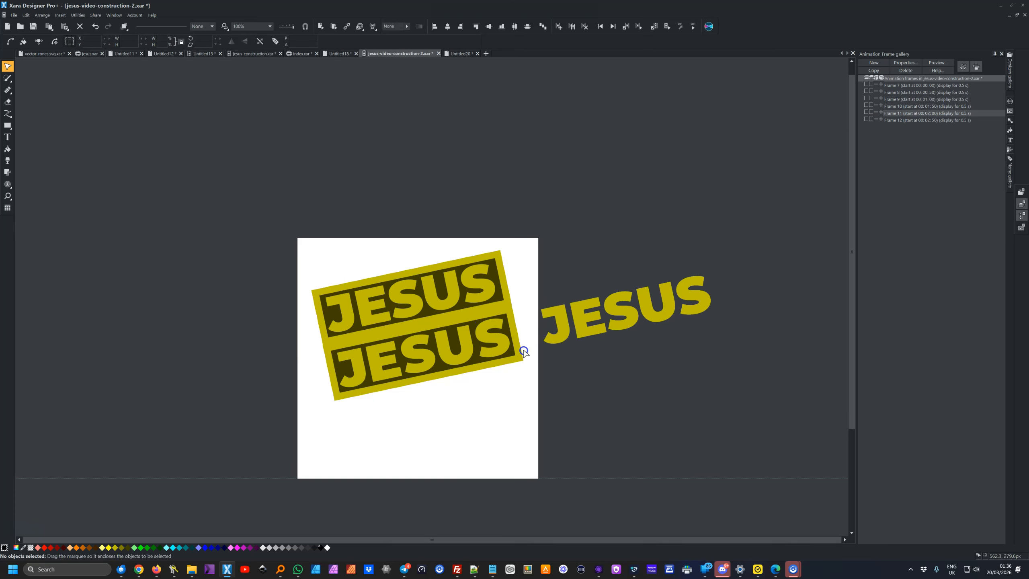
{"action": "key", "text": "Delete"}
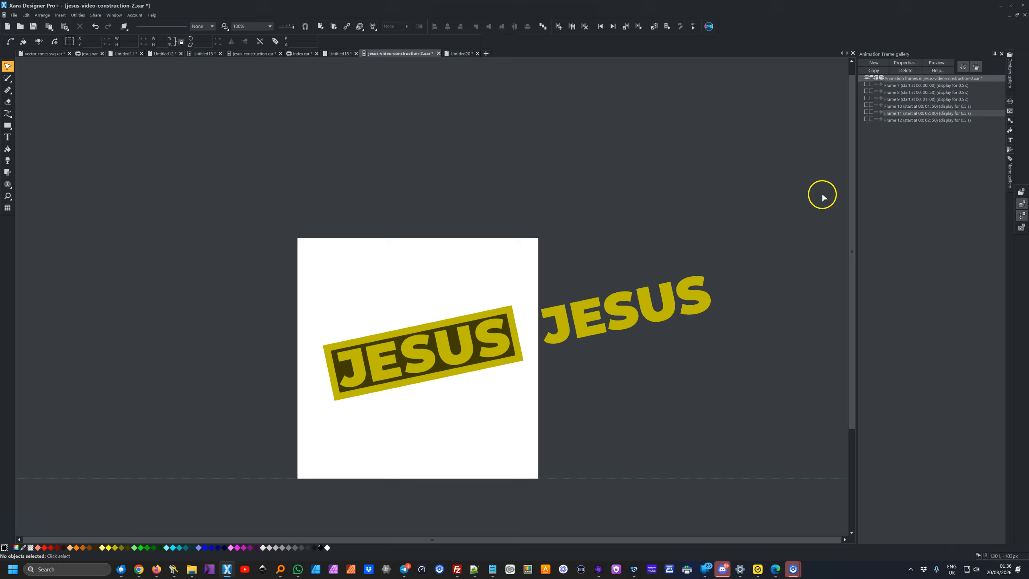
Step: Select the letters inside the remaining border to check which frames they belong to
{"action": "left_click", "coordinate": [892, 106]}
{"action": "left_click_drag", "start_coordinate": [280, 303], "coordinate": [514, 391]}
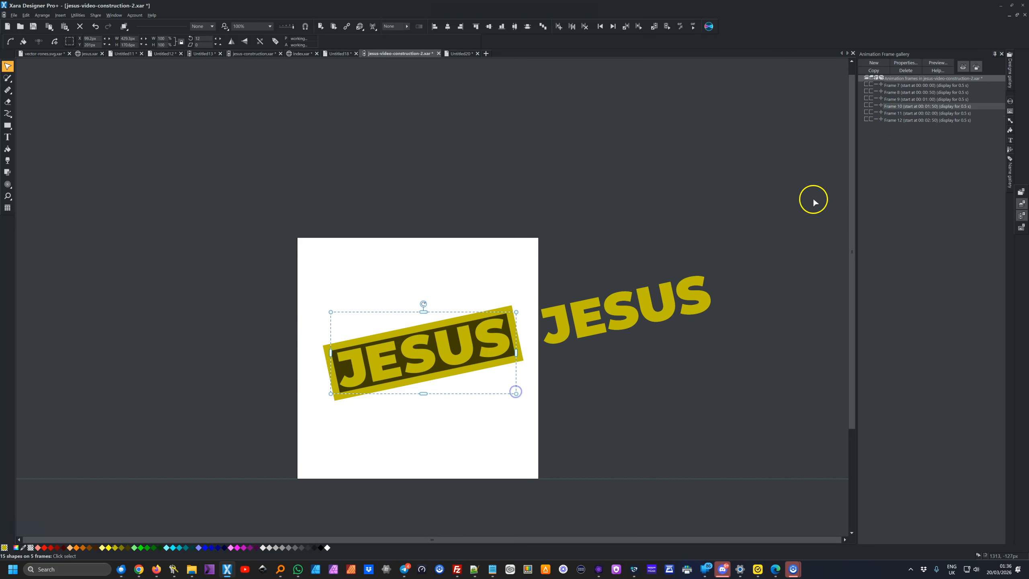
{"action": "left_click", "coordinate": [908, 100]}
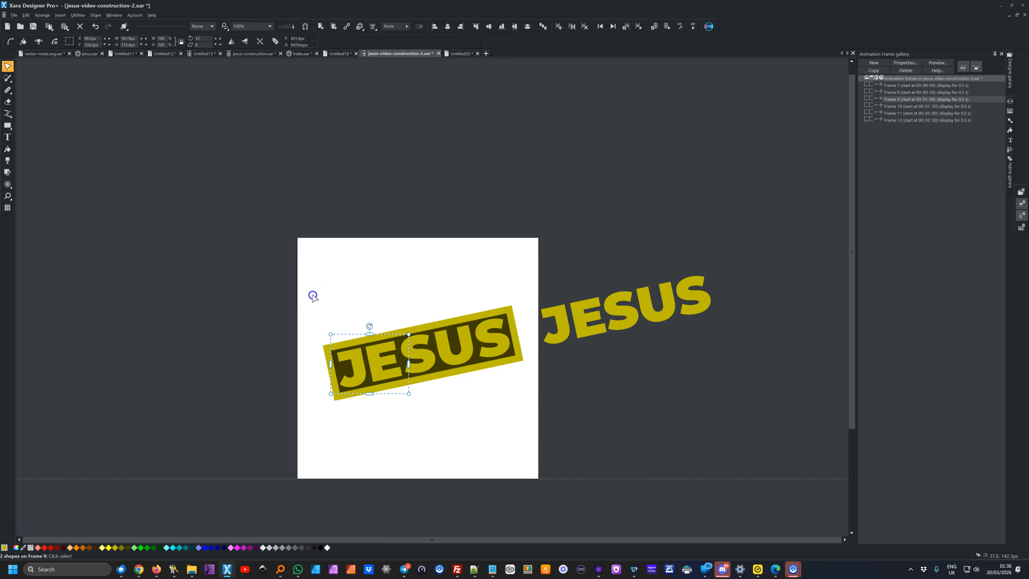
{"action": "left_click", "coordinate": [323, 304]}
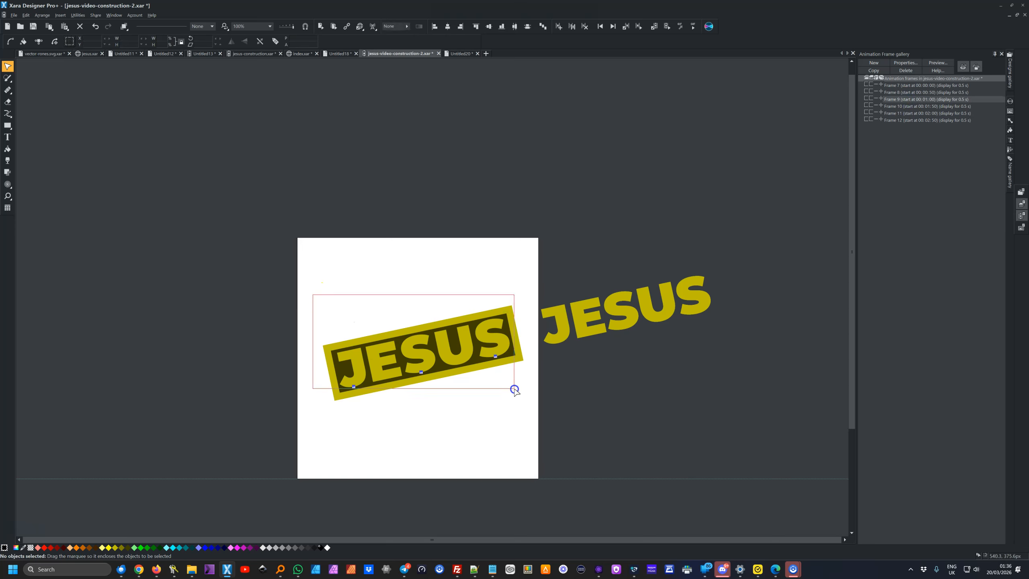
{"action": "left_click", "coordinate": [514, 390]}
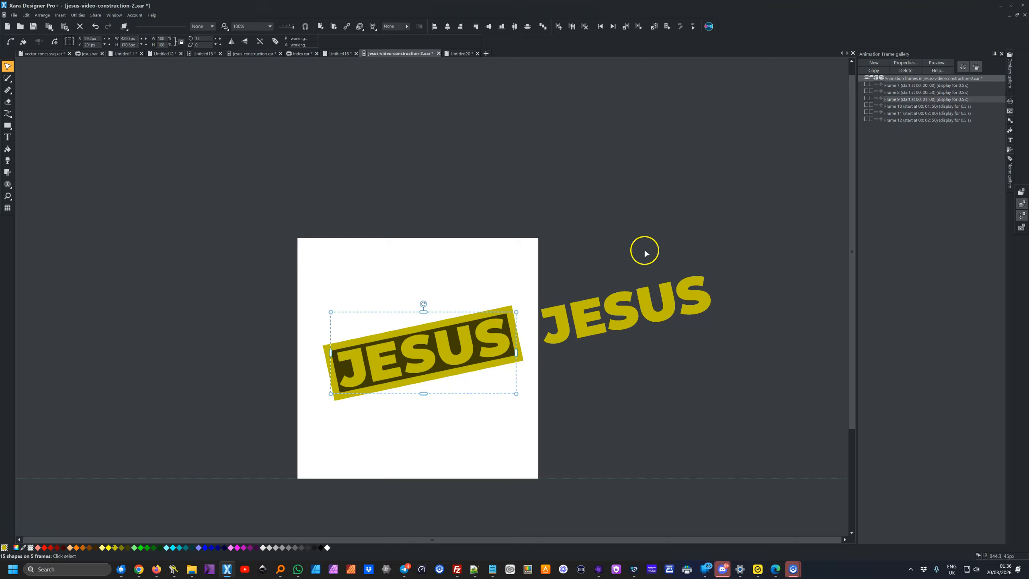
Step: Make Frame 7 the current frame, and turn off the forced visibility and editability of all frames
{"action": "left_click", "coordinate": [895, 86]}
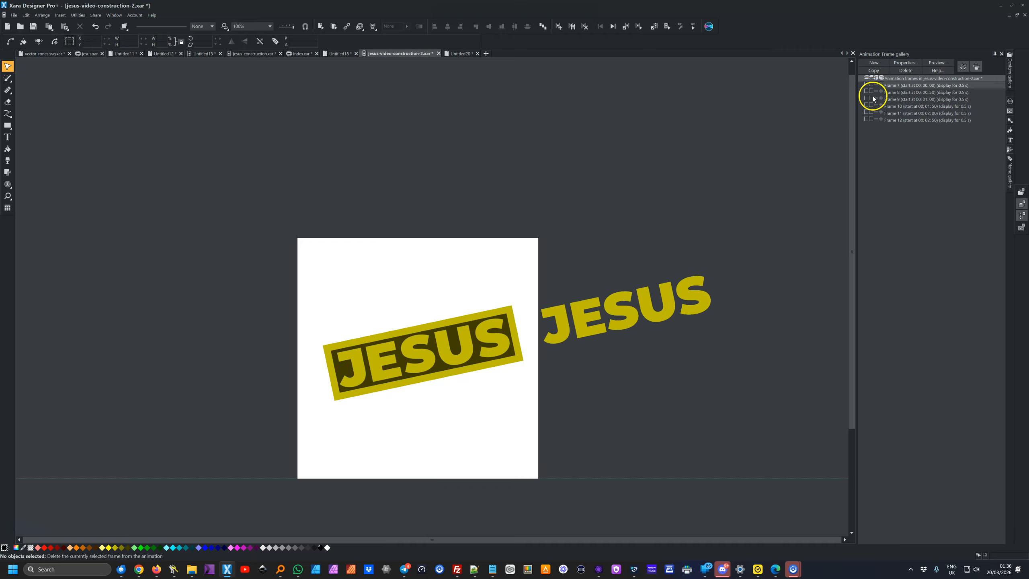
{"action": "left_click", "coordinate": [964, 66]}
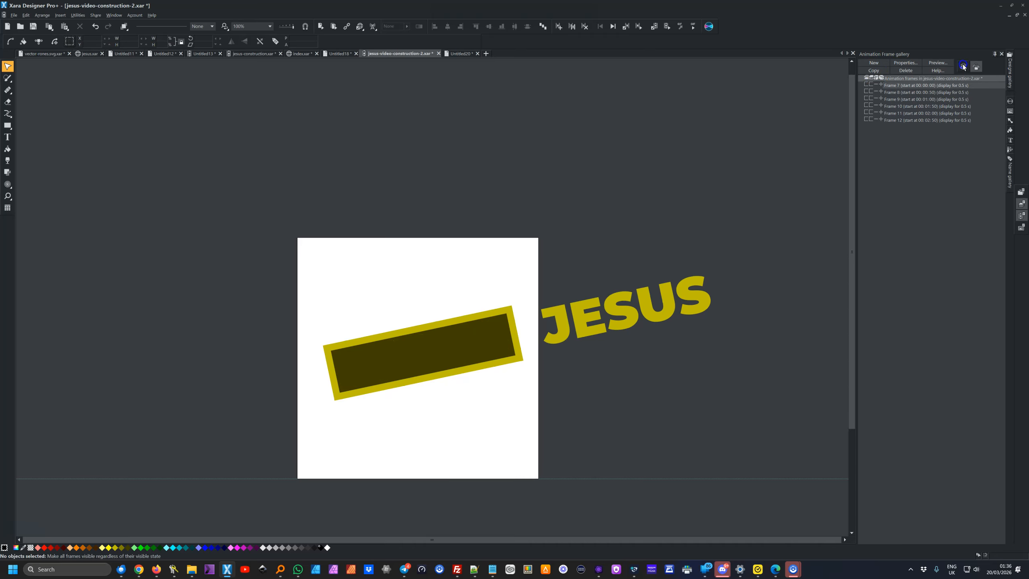
Step: Step through Frames 7 to 12 one by one to check the letters and border in each frame
{"action": "left_click", "coordinate": [891, 119]}
{"action": "left_click", "coordinate": [891, 113]}
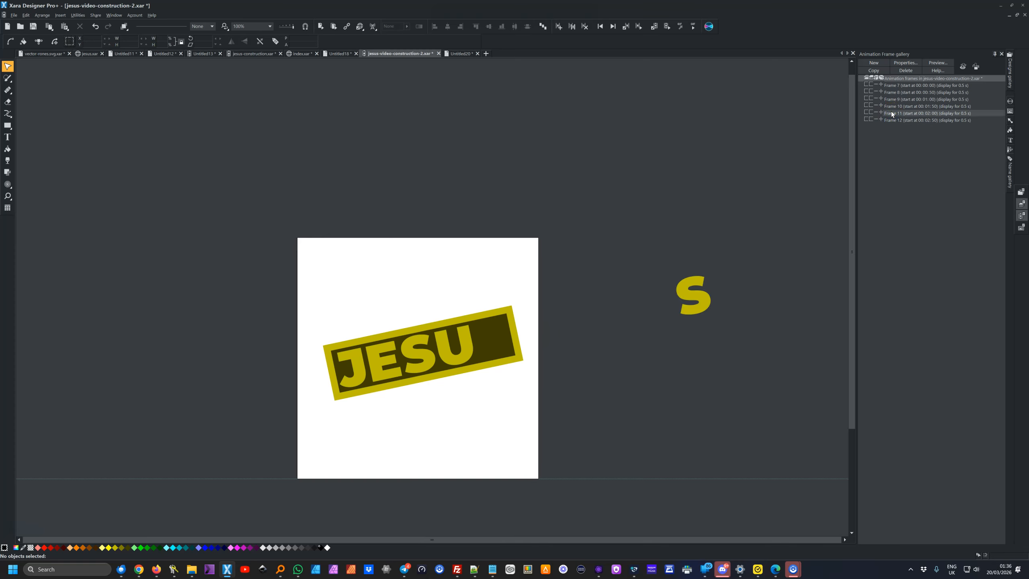
{"action": "left_click", "coordinate": [891, 106]}
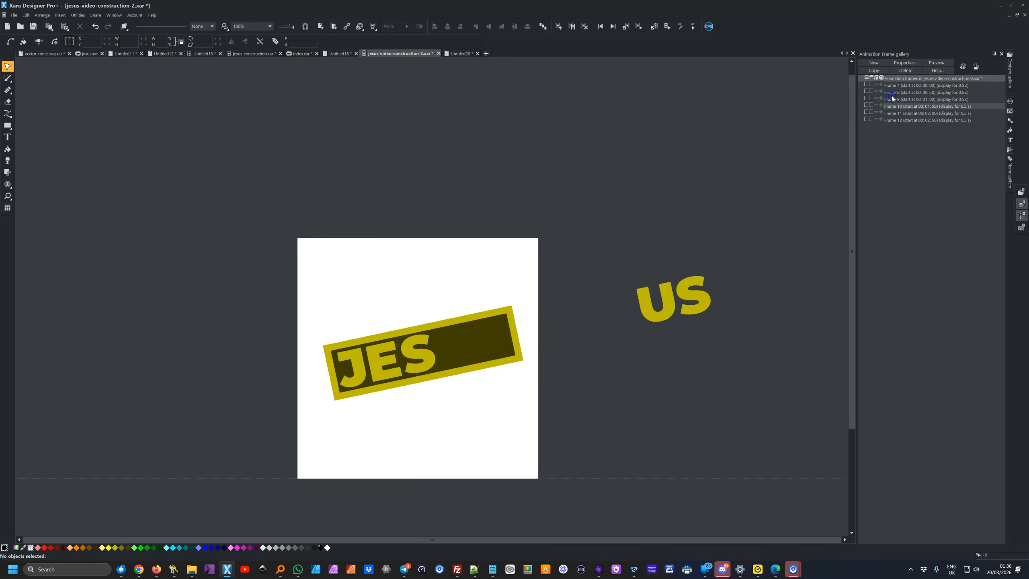
{"action": "left_click", "coordinate": [893, 98]}
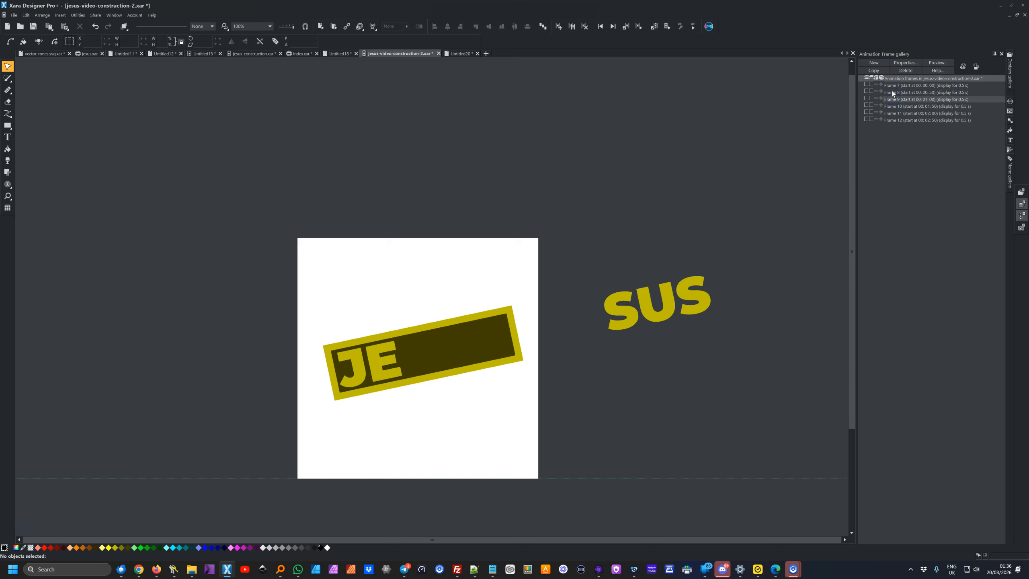
{"action": "left_click", "coordinate": [893, 91]}
{"action": "left_click", "coordinate": [892, 85]}
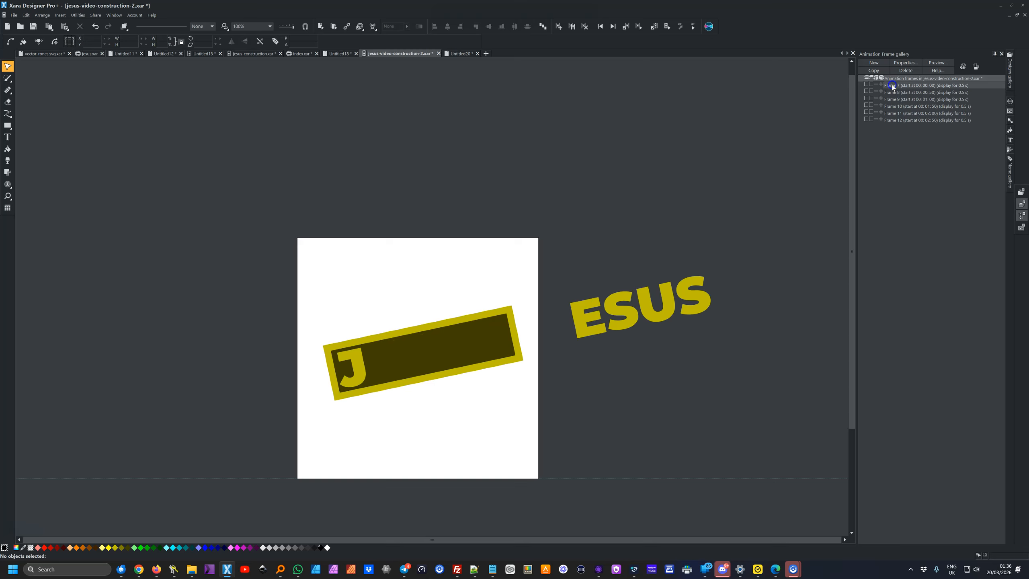
{"action": "left_click", "coordinate": [893, 93]}
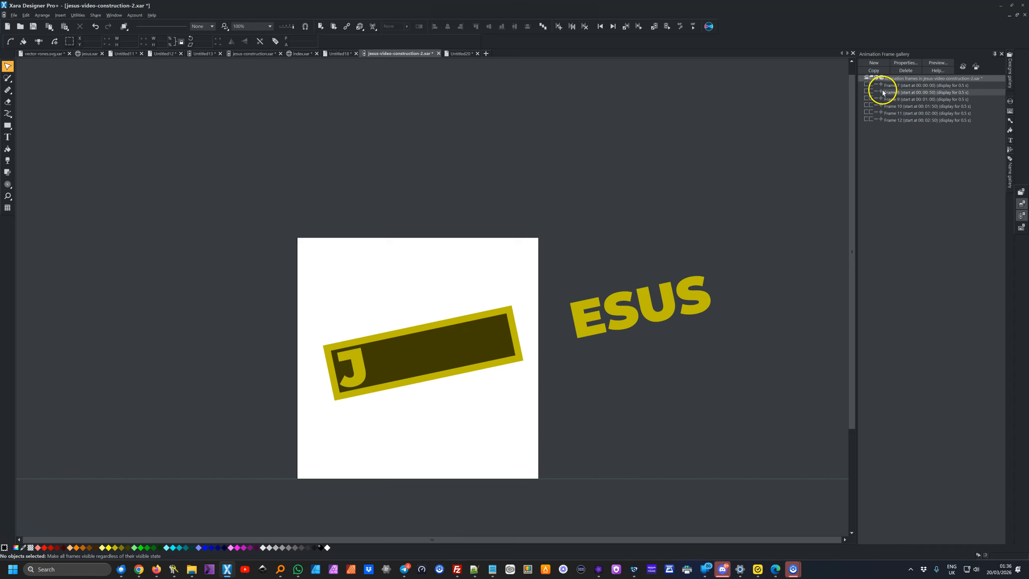
{"action": "left_click", "coordinate": [892, 85]}
{"action": "left_click", "coordinate": [893, 92]}
{"action": "left_click", "coordinate": [894, 100]}
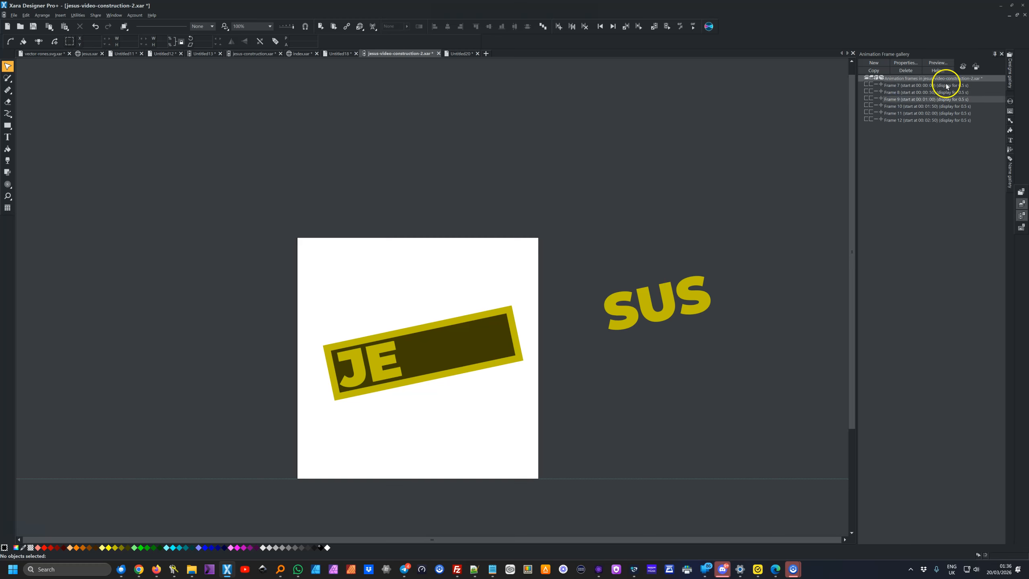
{"action": "left_click", "coordinate": [914, 85]}
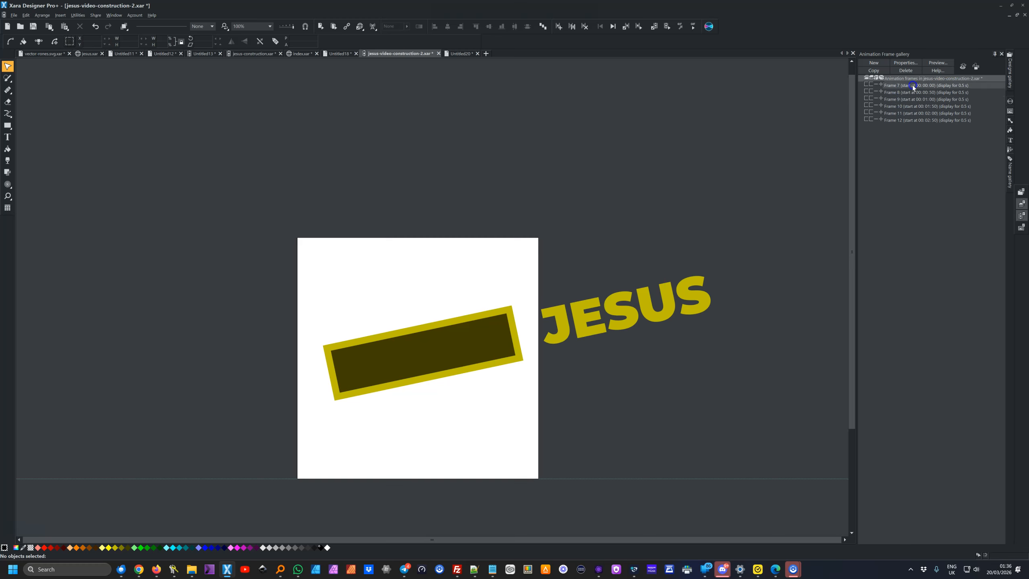
Step: Play the preview of the whole animation to check how the letters fill the border
{"action": "left_click", "coordinate": [928, 64]}
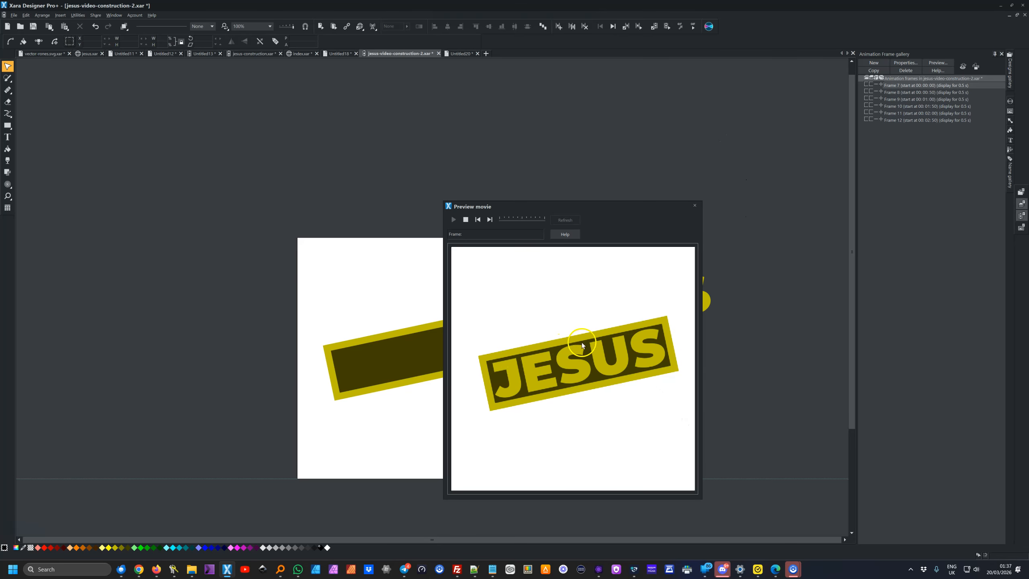
{"action": "left_click", "coordinate": [696, 206]}
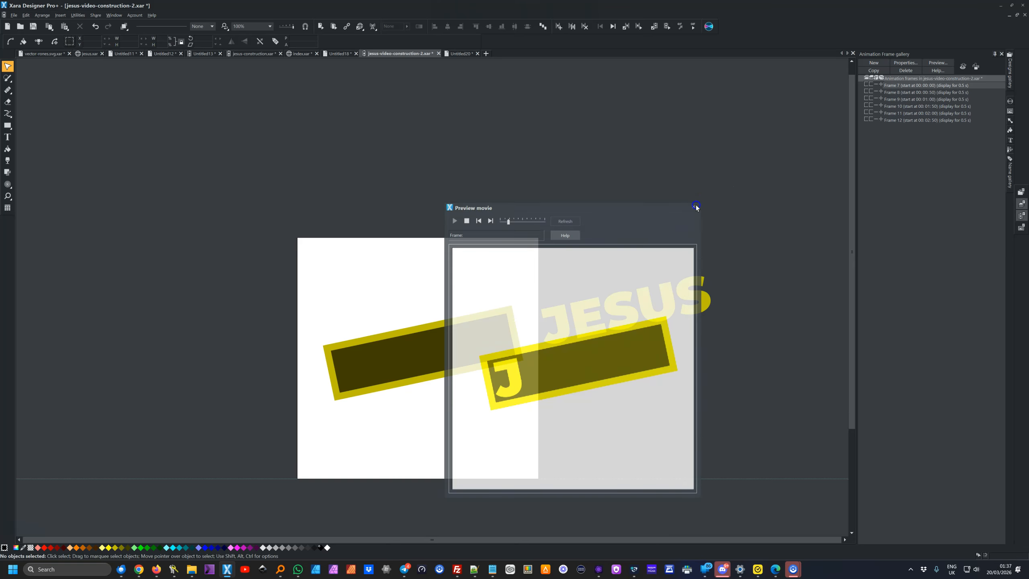
Step: Make three copies of Frame 12, and rotate the whole JESUS design in Frame 15 clockwise so it slopes downwards
{"action": "left_click", "coordinate": [924, 119]}
{"action": "left_click", "coordinate": [875, 71]}
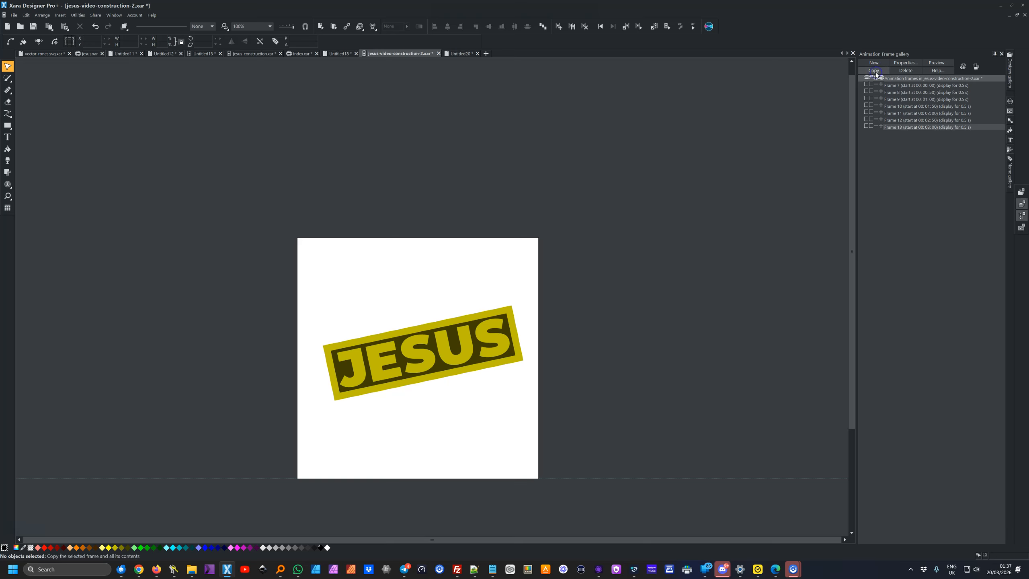
{"action": "left_click", "coordinate": [876, 71]}
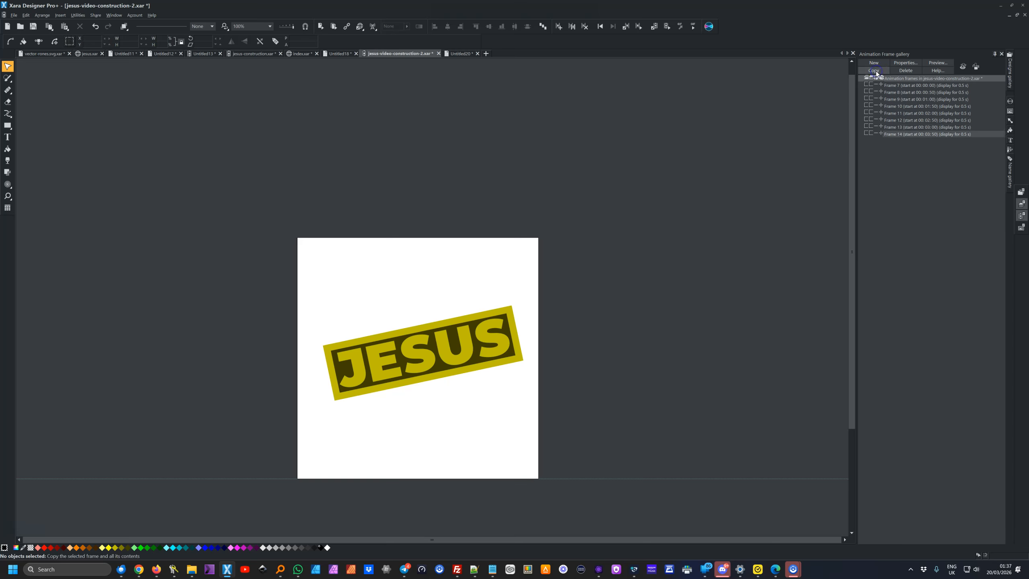
{"action": "left_click", "coordinate": [877, 71]}
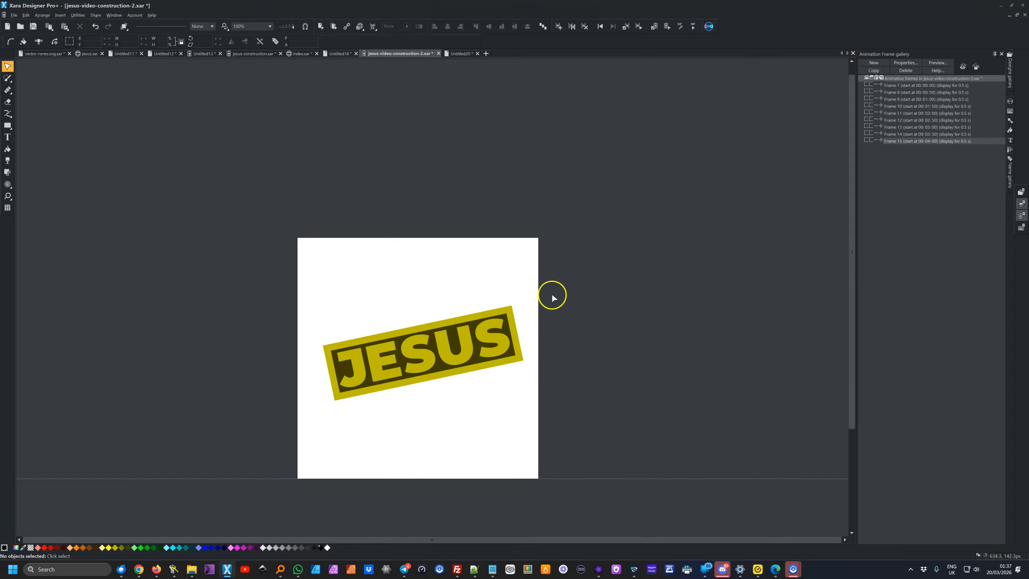
{"action": "left_click_drag", "start_coordinate": [553, 287], "coordinate": [282, 414]}
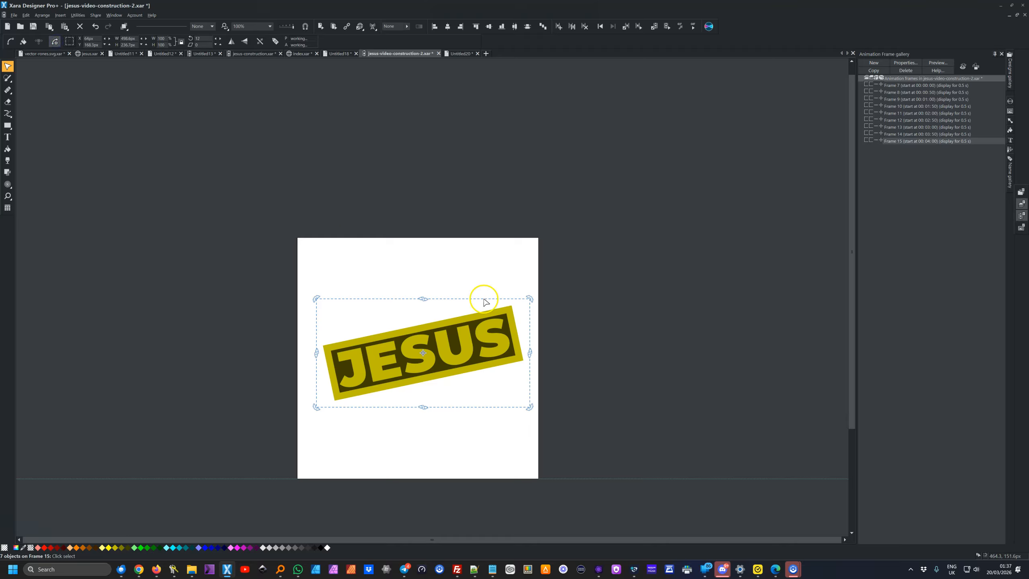
{"action": "left_click_drag", "start_coordinate": [531, 299], "coordinate": [526, 372]}
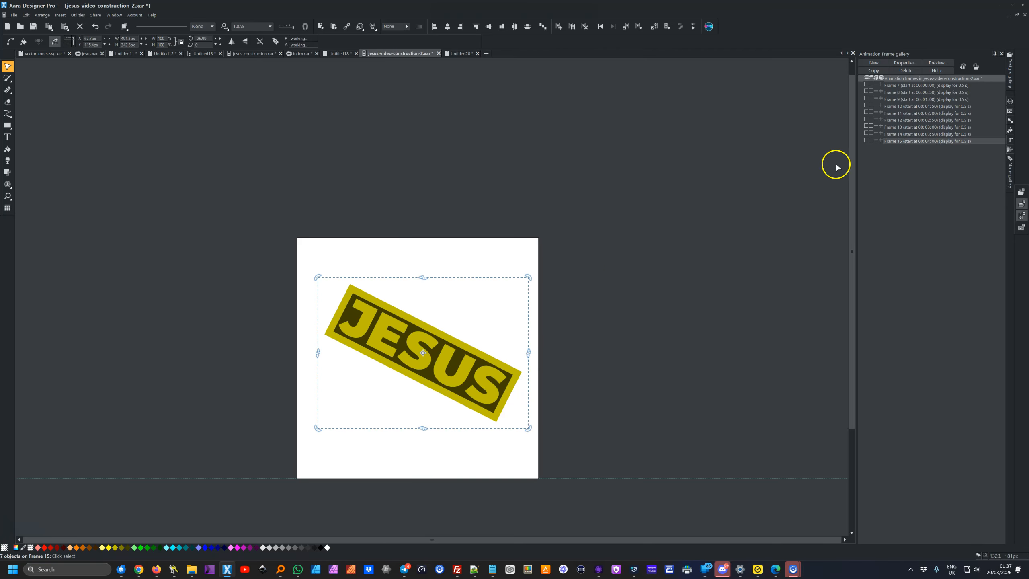
Step: Duplicate Frames 14 and 15 to extend the animation with alternating upward- and downward-sloping designs
{"action": "left_click", "coordinate": [893, 135]}
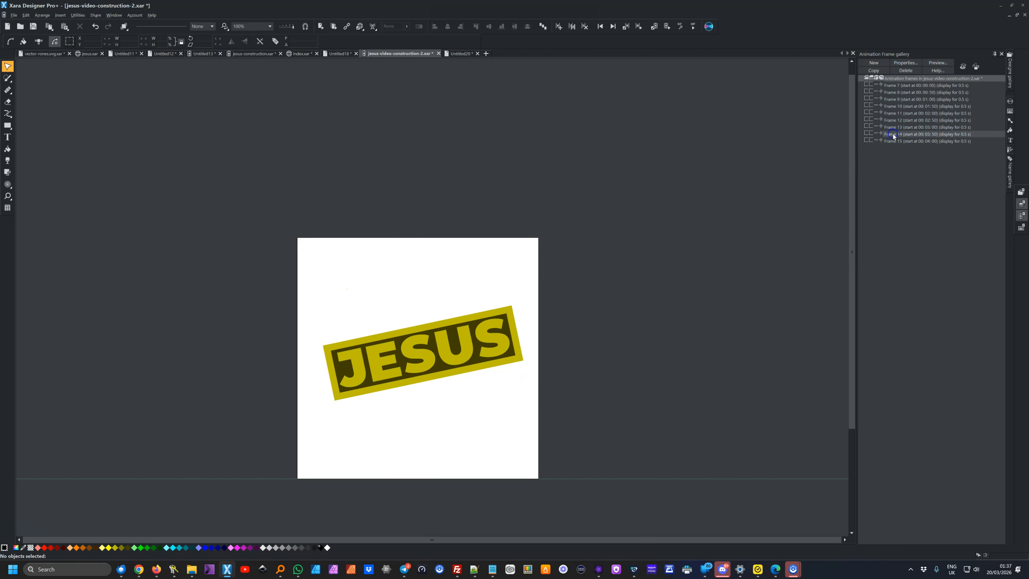
{"action": "left_click", "coordinate": [874, 70]}
{"action": "left_click", "coordinate": [885, 71]}
{"action": "left_click", "coordinate": [884, 70]}
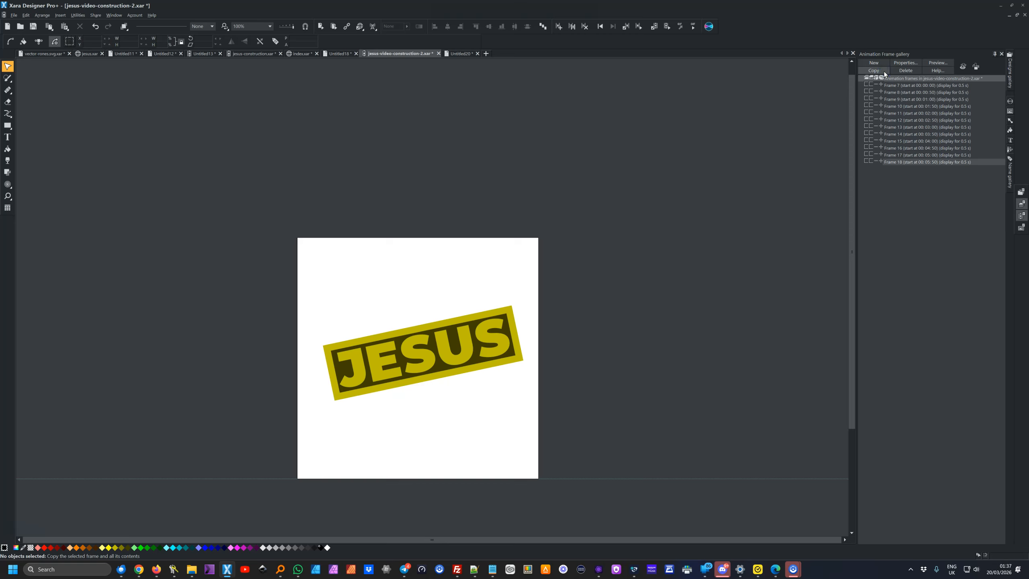
{"action": "left_click", "coordinate": [884, 70]}
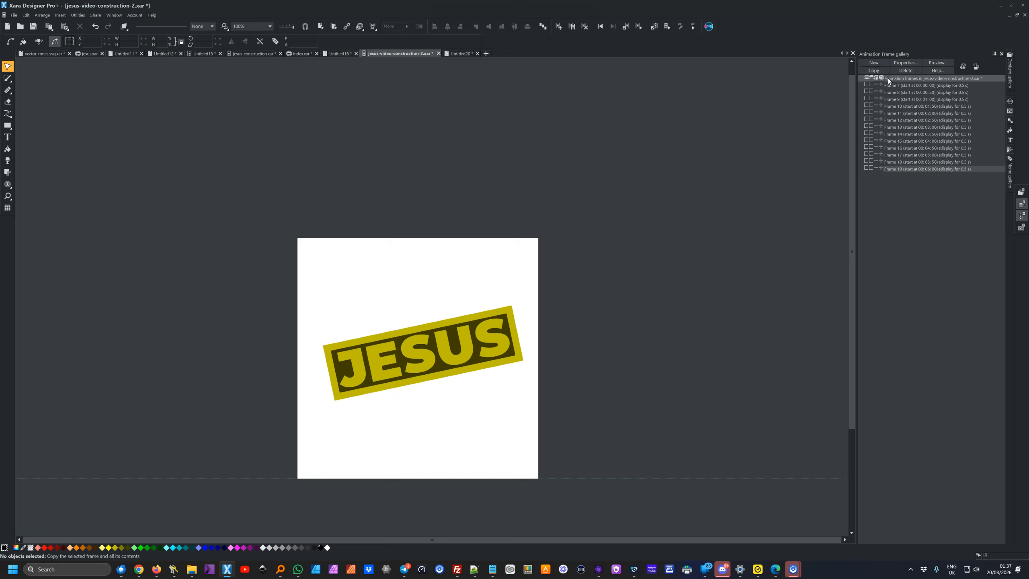
Step: Check the design in Frames 17 to 19, and delete the surplus Frame 19
{"action": "left_click", "coordinate": [899, 155]}
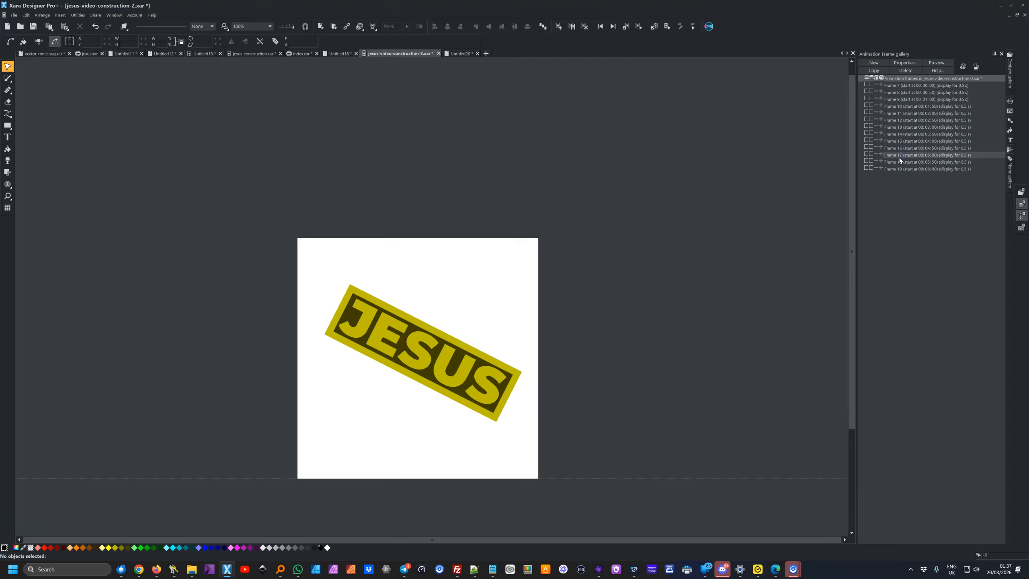
{"action": "left_click", "coordinate": [896, 162]}
{"action": "left_click", "coordinate": [894, 168]}
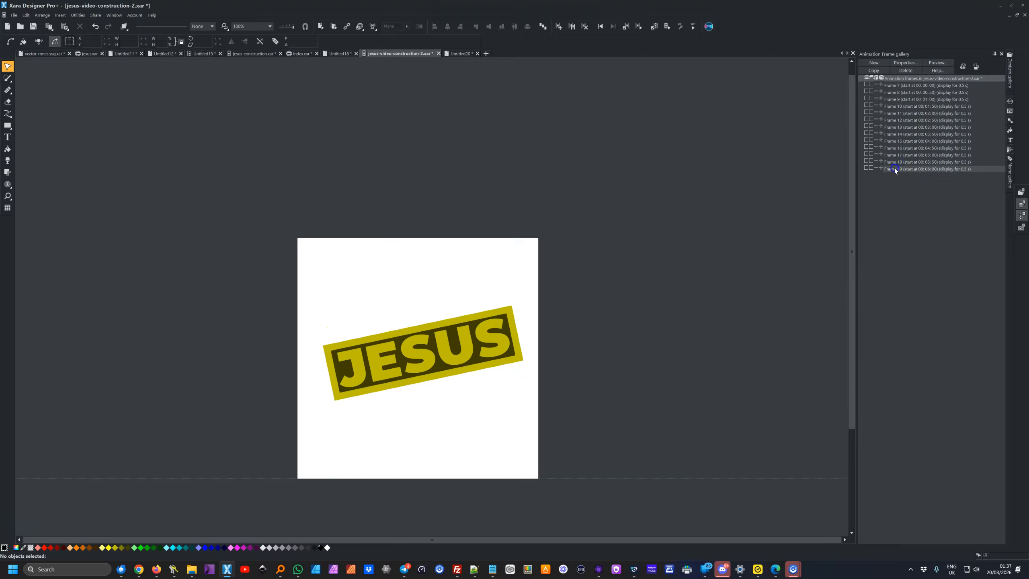
{"action": "right_click", "coordinate": [894, 168]}
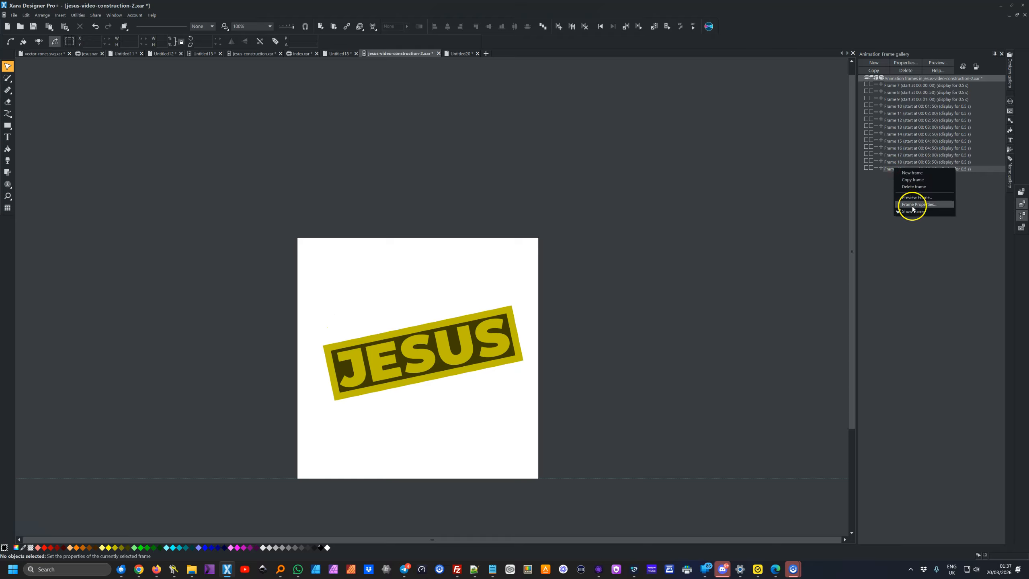
{"action": "left_click", "coordinate": [910, 187]}
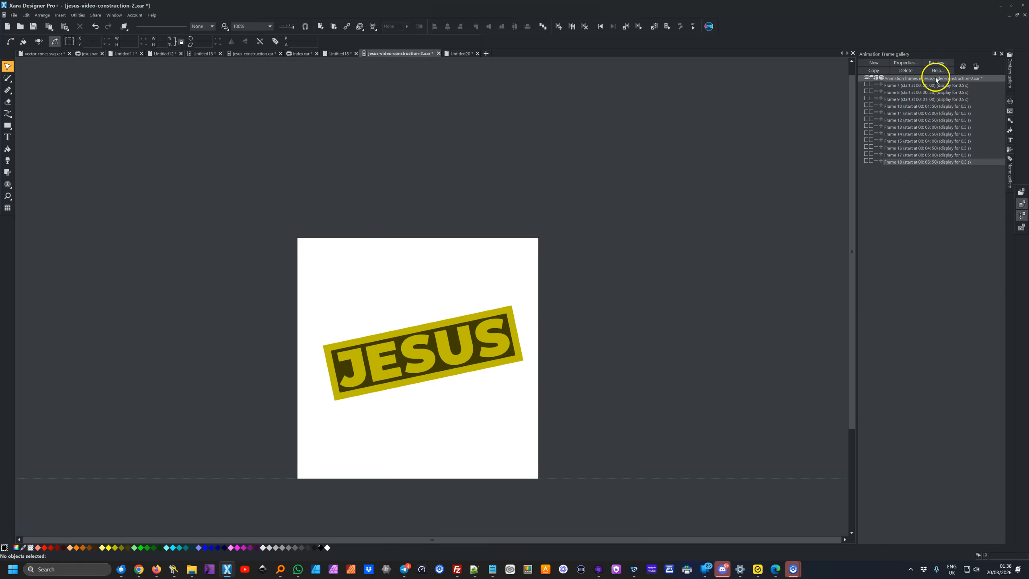
Step: Play the movie preview twice to review the letter movement and the added frames
{"action": "left_click", "coordinate": [938, 63]}
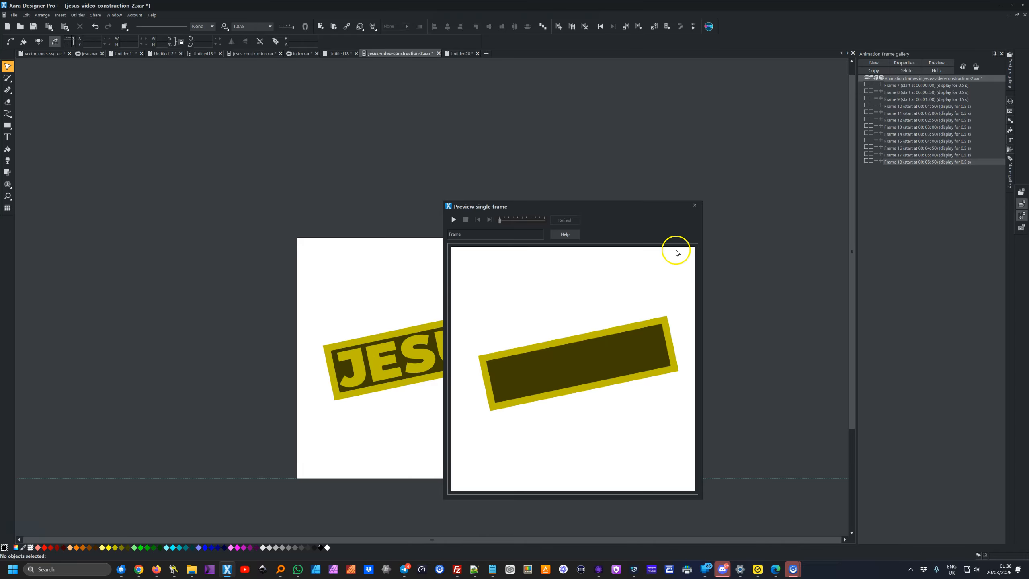
{"action": "left_click", "coordinate": [455, 220]}
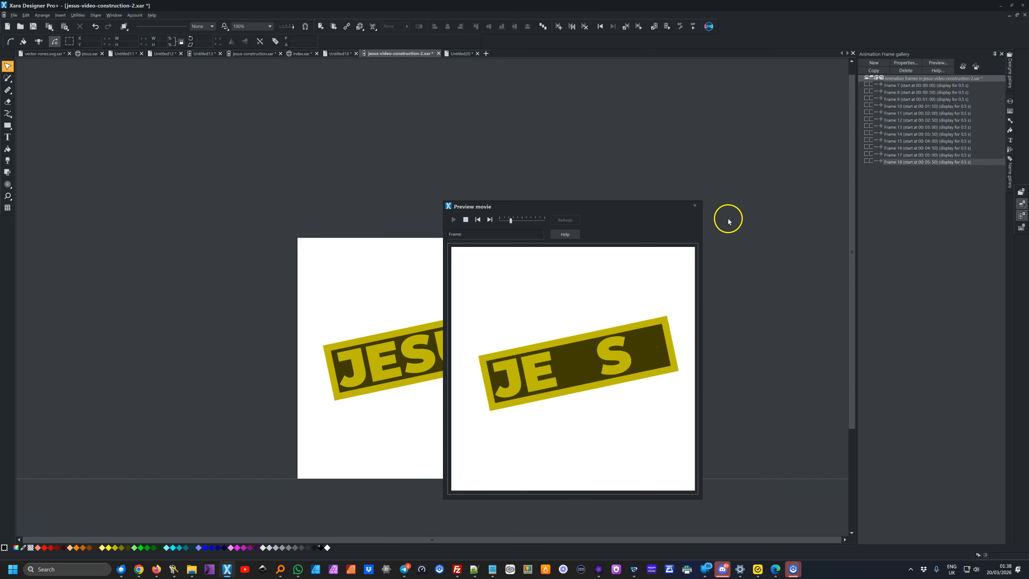
{"action": "left_click", "coordinate": [696, 205]}
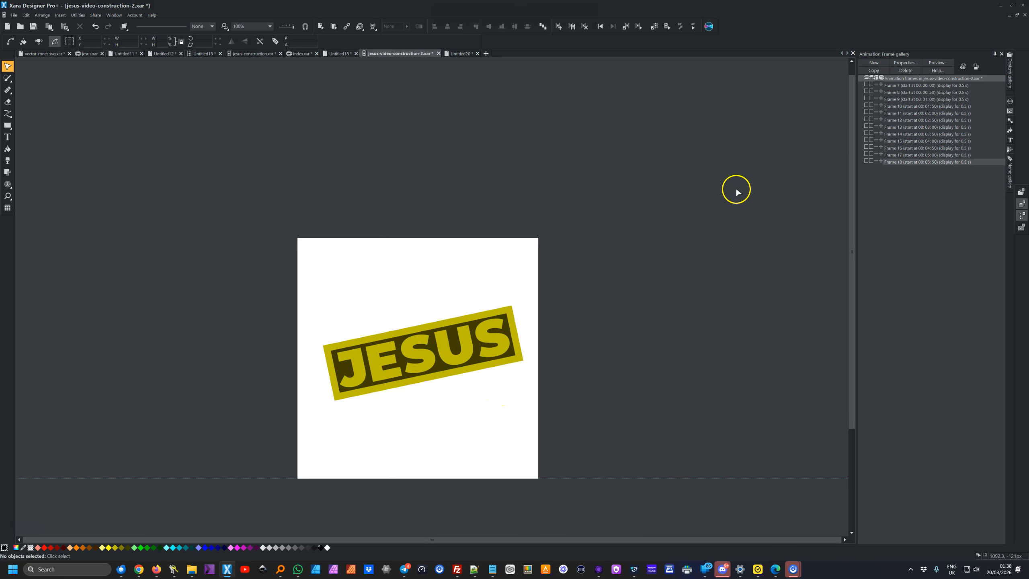
{"action": "left_click", "coordinate": [938, 62]}
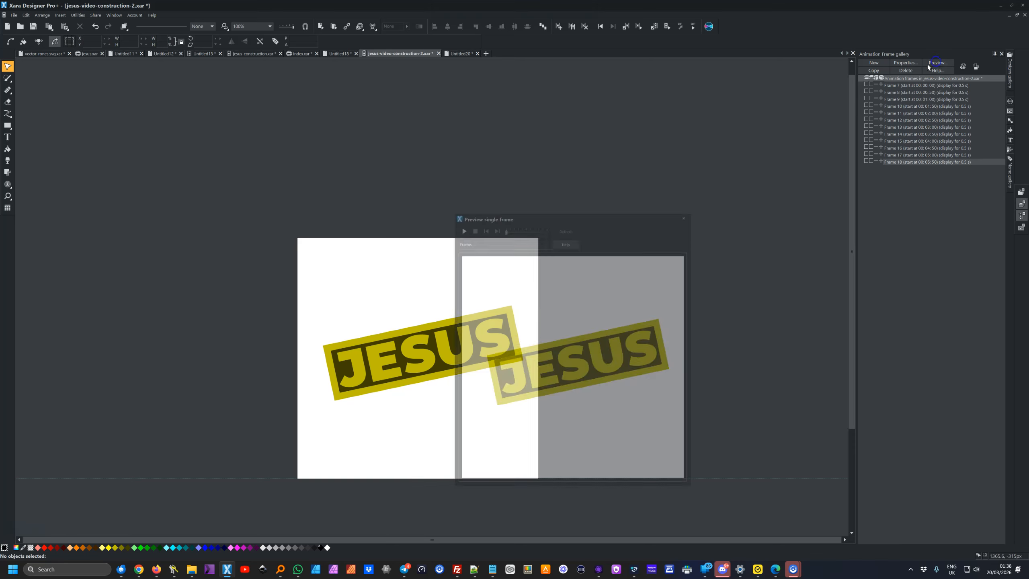
{"action": "left_click", "coordinate": [454, 220]}
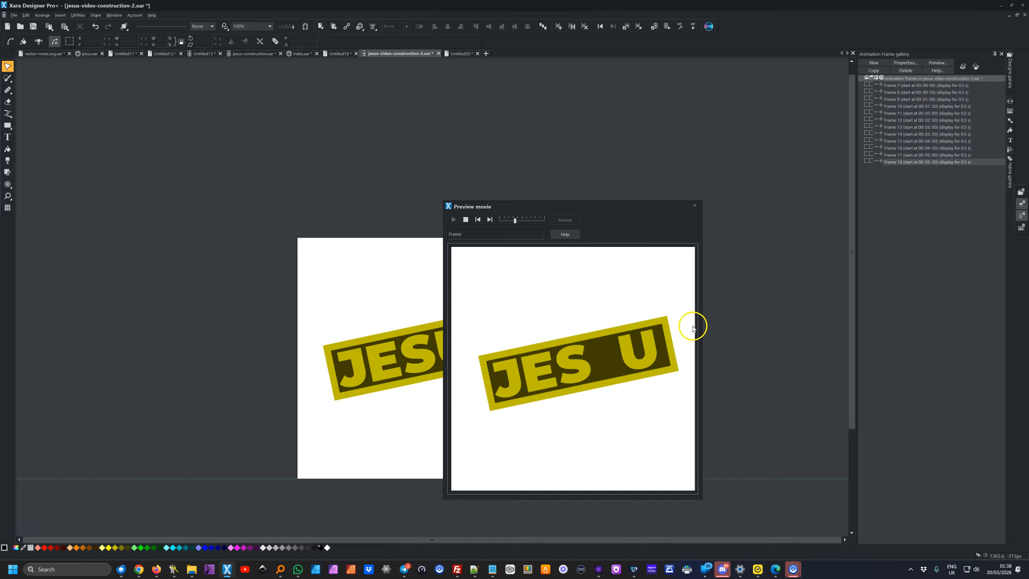
{"action": "left_click", "coordinate": [695, 205]}
Step: Draw a closed four-sided shape in Frame 7 along the border's outer right edge, extending just past the page edge
{"action": "left_click", "coordinate": [916, 86]}
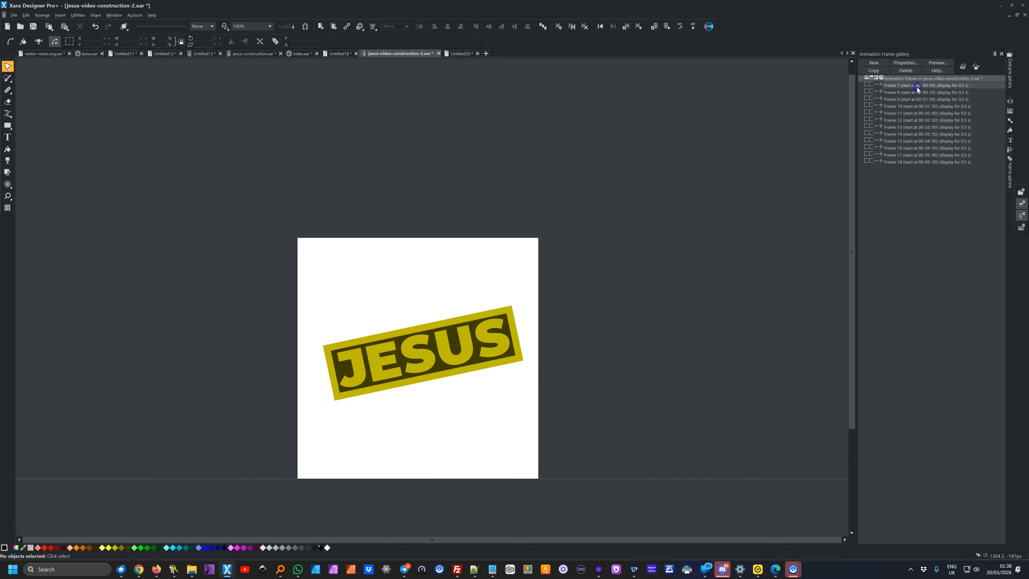
{"action": "left_click", "coordinate": [7, 196]}
{"action": "left_click_drag", "start_coordinate": [567, 384], "coordinate": [567, 385]}
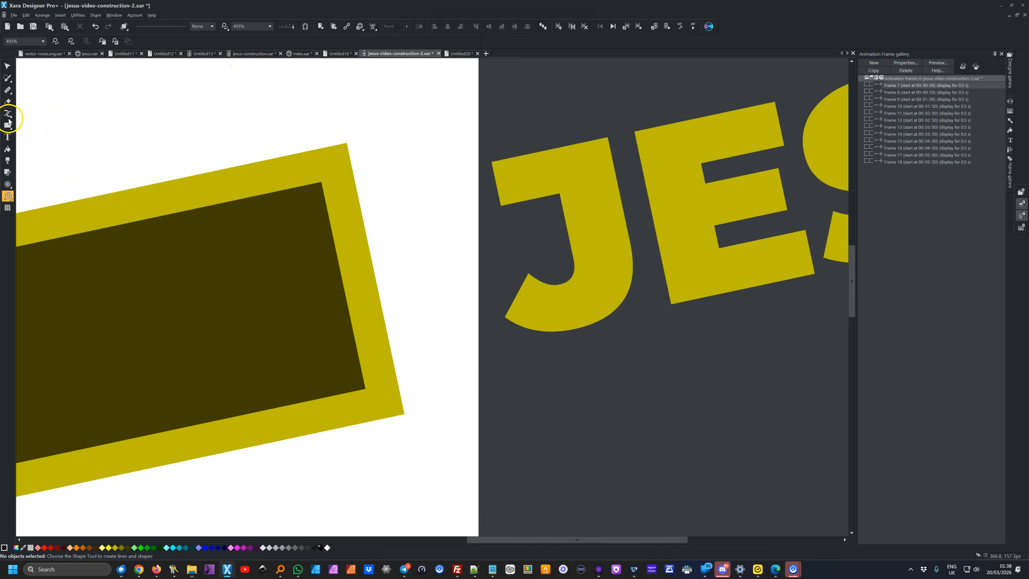
{"action": "left_click", "coordinate": [8, 113]}
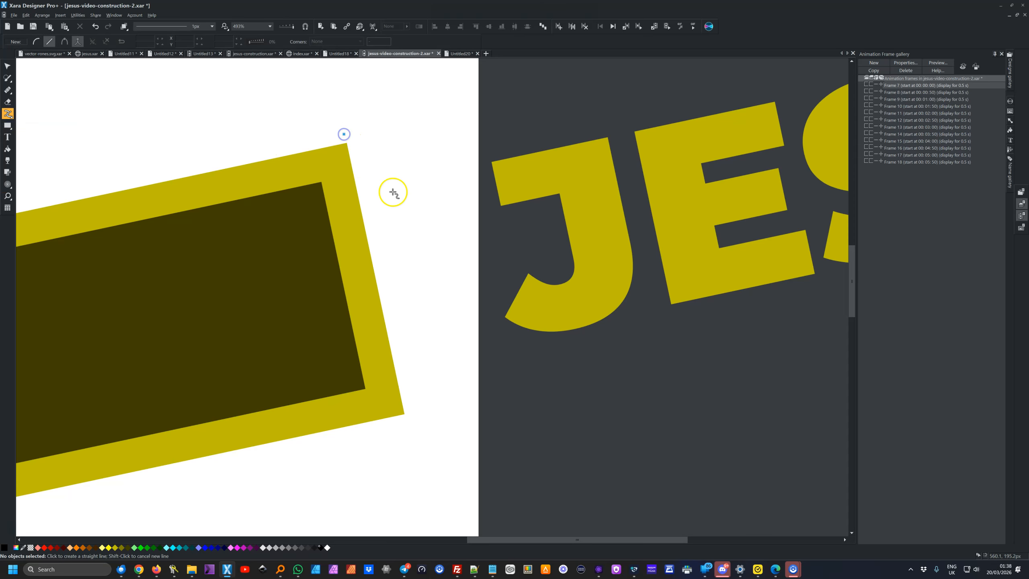
{"action": "left_click_drag", "start_coordinate": [493, 419], "coordinate": [553, 442]}
{"action": "left_click_drag", "start_coordinate": [552, 515], "coordinate": [504, 262]}
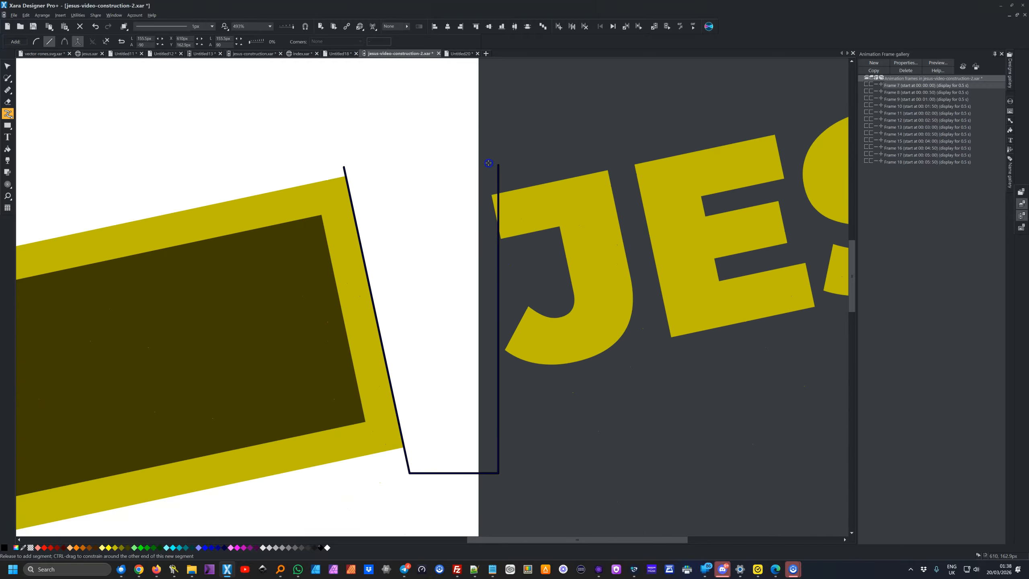
{"action": "left_click_drag", "start_coordinate": [487, 128], "coordinate": [345, 167]}
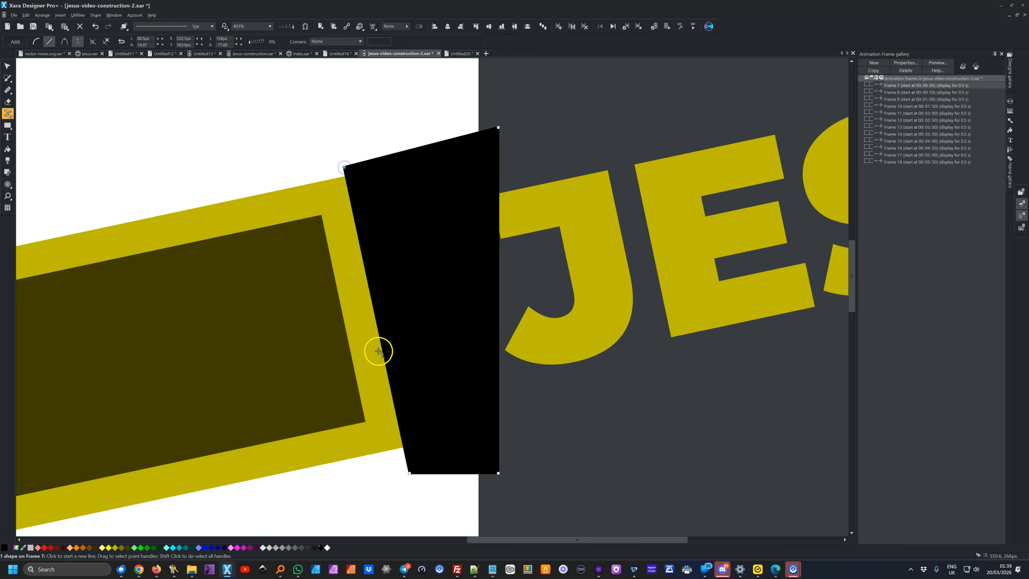
Step: Fill the four-sided shape with white and clear its line colour
{"action": "left_click", "coordinate": [325, 549]}
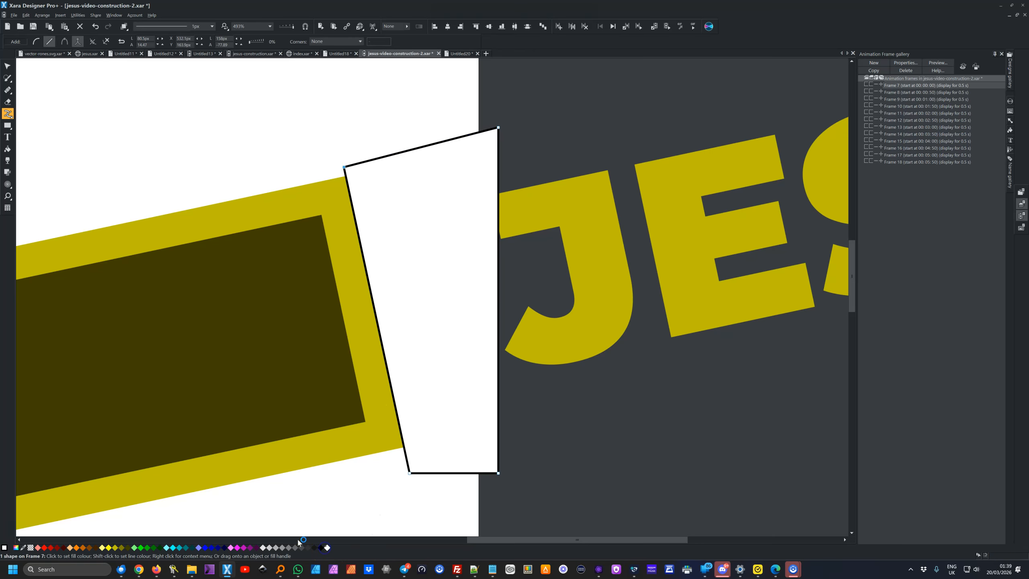
{"action": "right_click", "coordinate": [32, 550]}
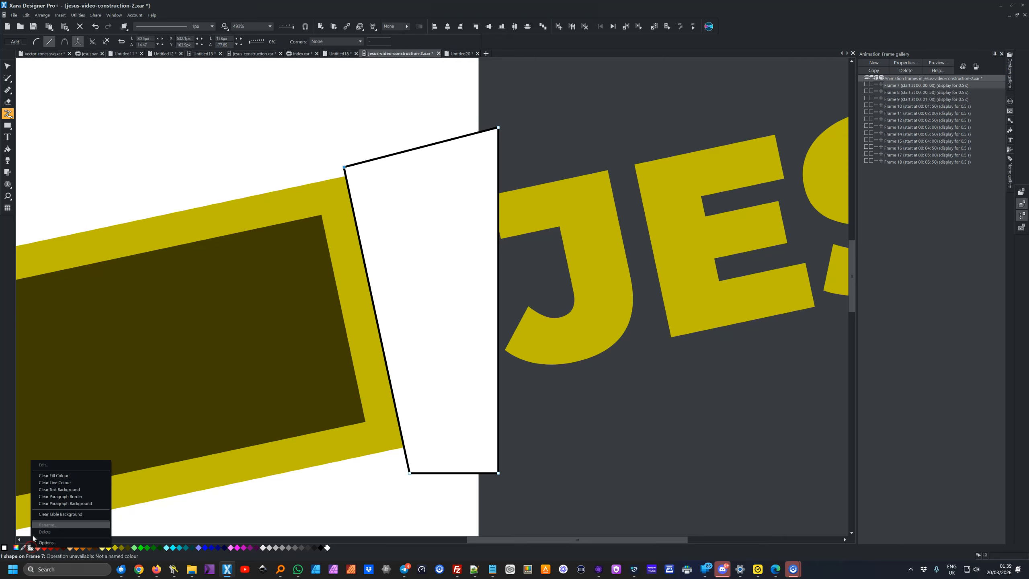
{"action": "left_click", "coordinate": [50, 483]}
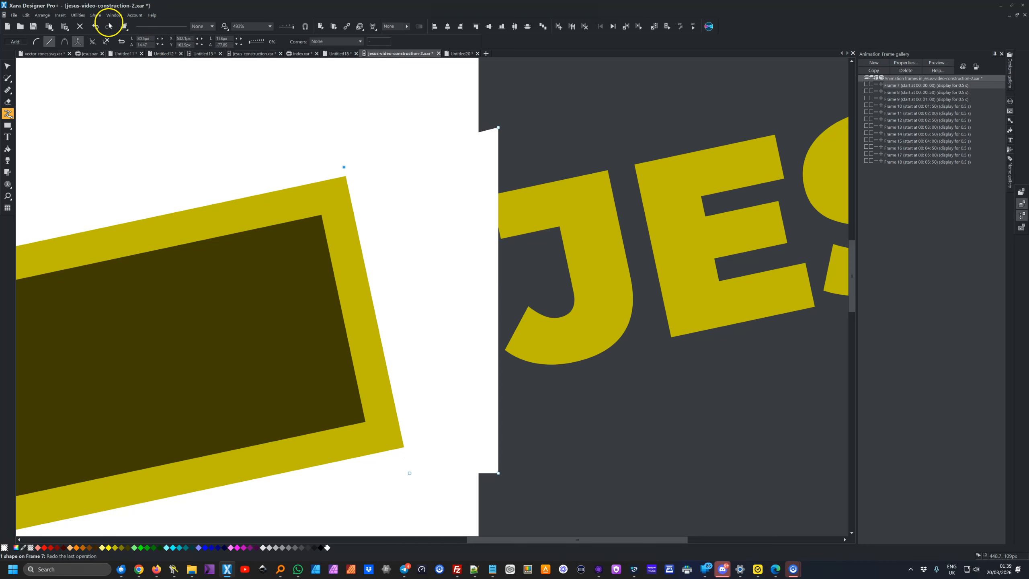
Step: Bring the yellow border to the front, and recolour the four-sided shape bright green
{"action": "left_click", "coordinate": [8, 66]}
{"action": "left_click", "coordinate": [311, 203]}
{"action": "key", "text": "ctrl+f"}
{"action": "left_click", "coordinate": [391, 209], "text": "shift"}
{"action": "left_click", "coordinate": [392, 209]}
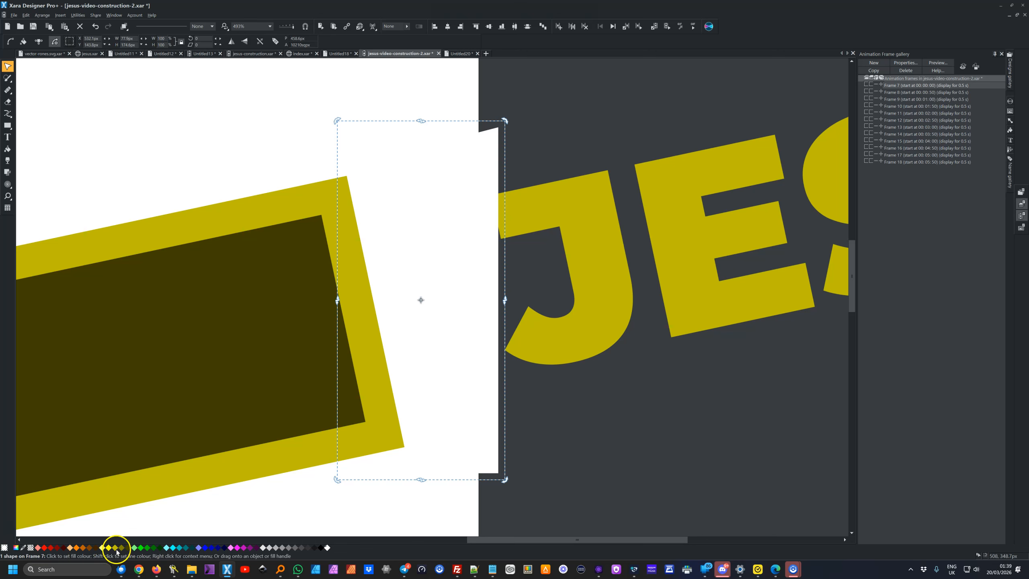
{"action": "left_click", "coordinate": [141, 548]}
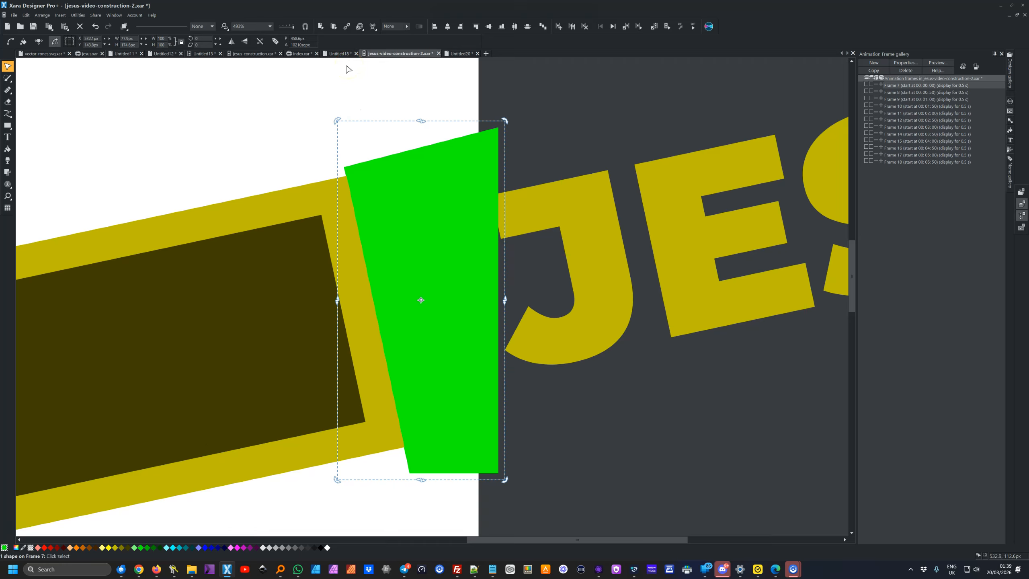
Step: Apply an object name to the green shape
{"action": "left_click", "coordinate": [275, 42]}
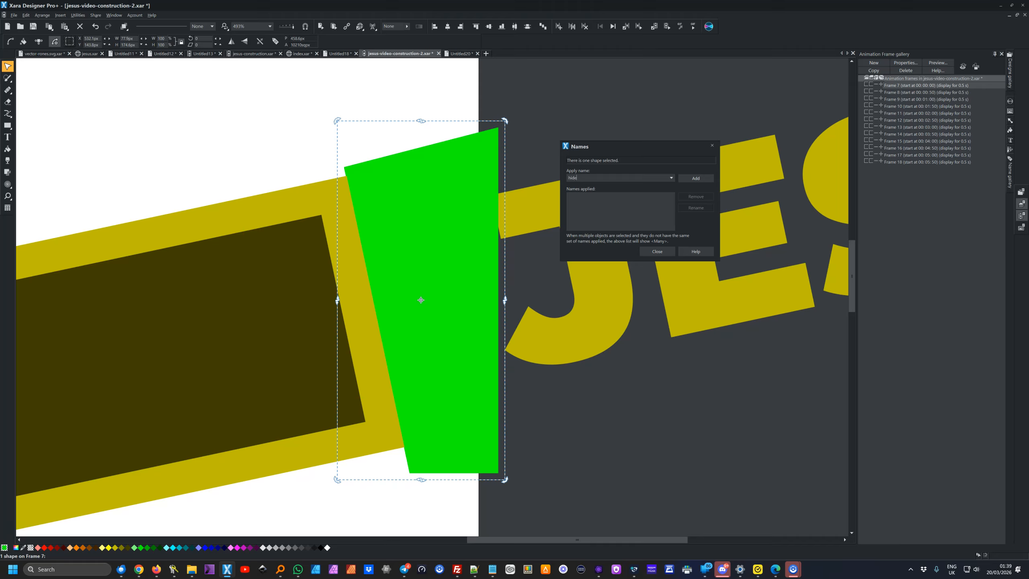
{"action": "left_click", "coordinate": [696, 179]}
{"action": "left_click", "coordinate": [657, 252]}
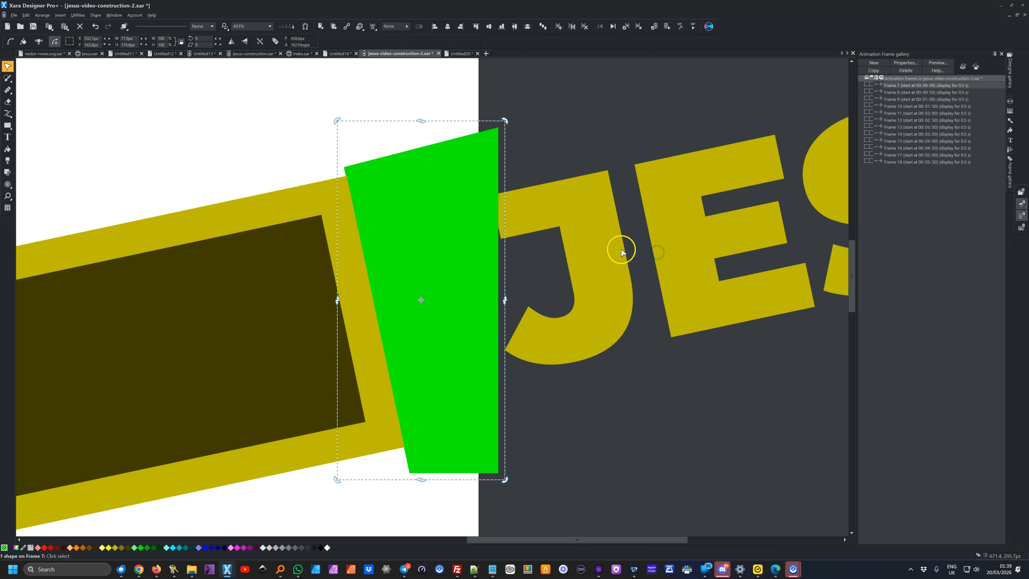
Step: Copy the green shape from Frame 7 and paste it in the same position into Frames 8, 9, 10, 11 and 12
{"action": "left_click", "coordinate": [26, 14]}
{"action": "left_click", "coordinate": [33, 50]}
{"action": "left_click", "coordinate": [918, 96]}
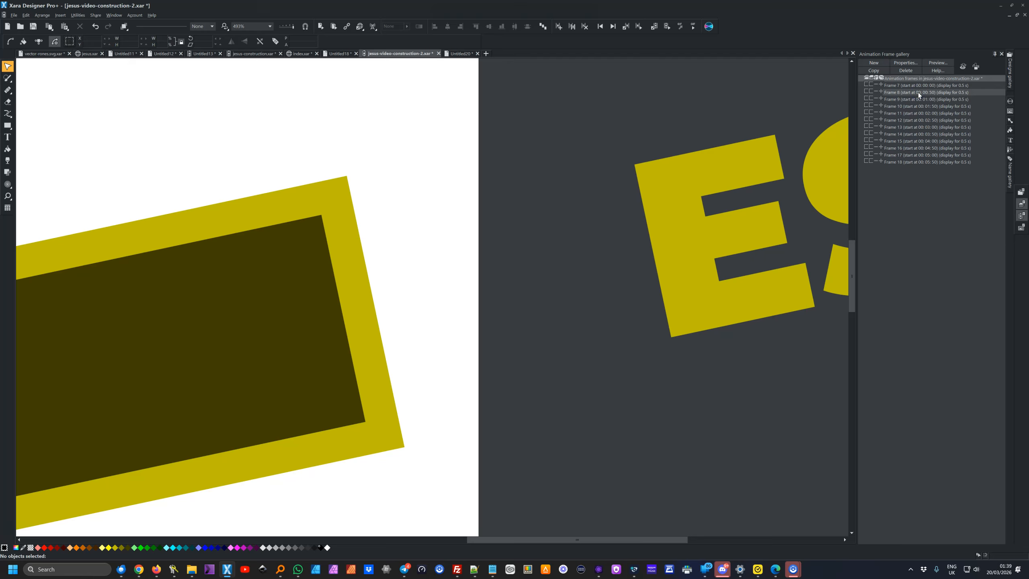
{"action": "key", "text": "ctrl+shift+v"}
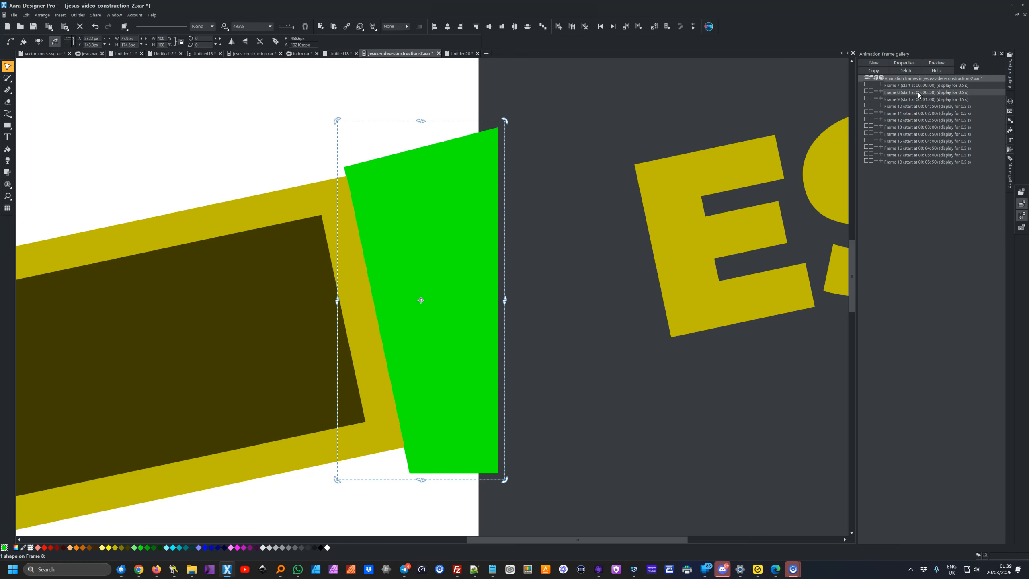
{"action": "left_click", "coordinate": [905, 100]}
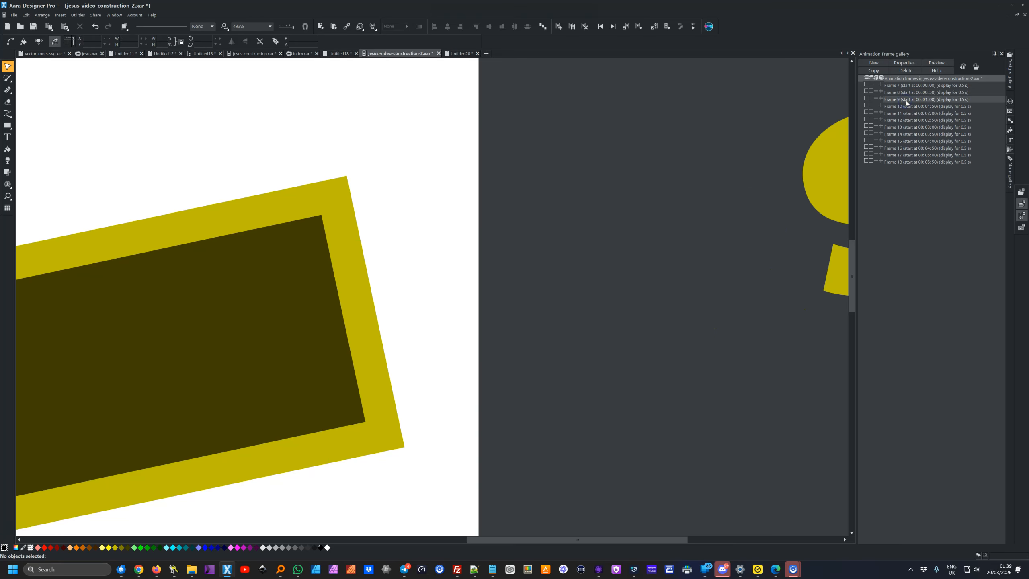
{"action": "key", "text": "ctrl+shift+v"}
{"action": "left_click", "coordinate": [904, 107]}
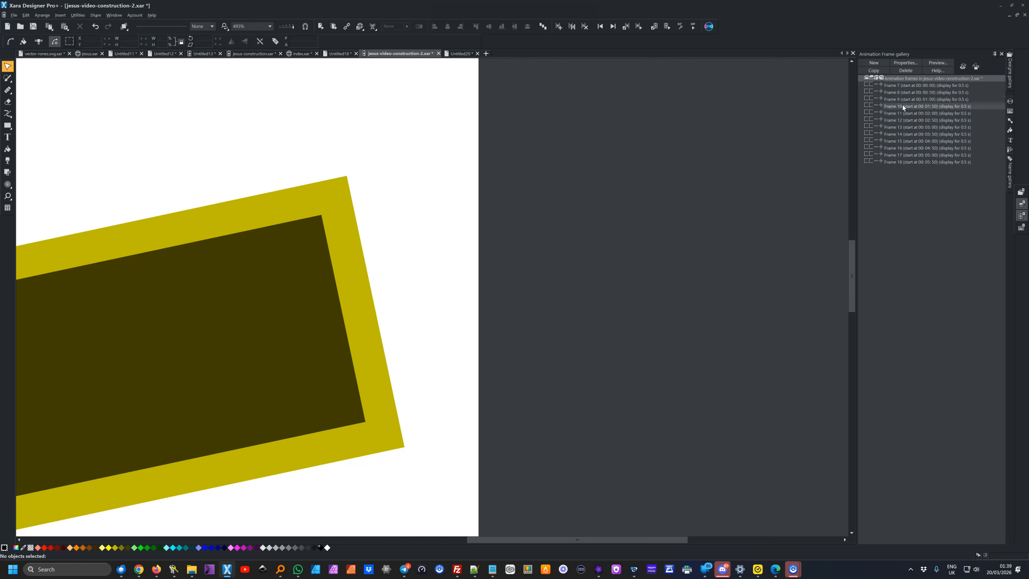
{"action": "key", "text": "ctrl+shift+v"}
{"action": "left_click", "coordinate": [898, 113]}
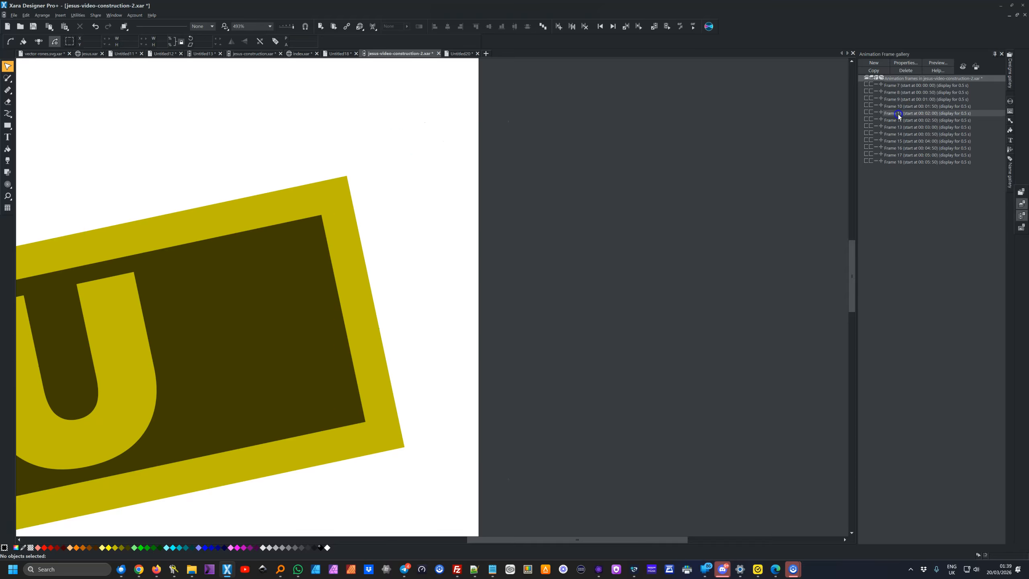
{"action": "key", "text": "ctrl+shift+v"}
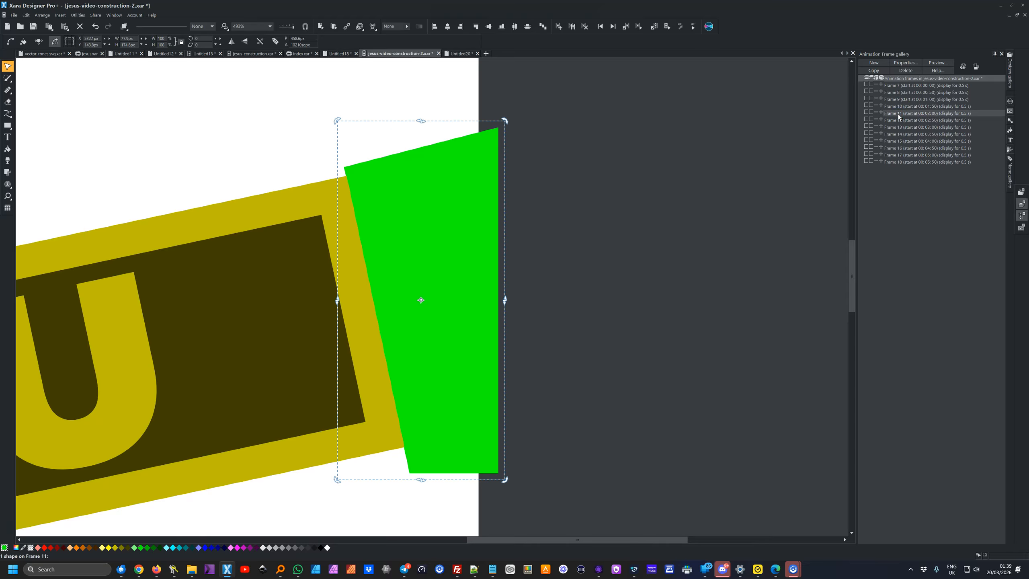
{"action": "left_click", "coordinate": [894, 120]}
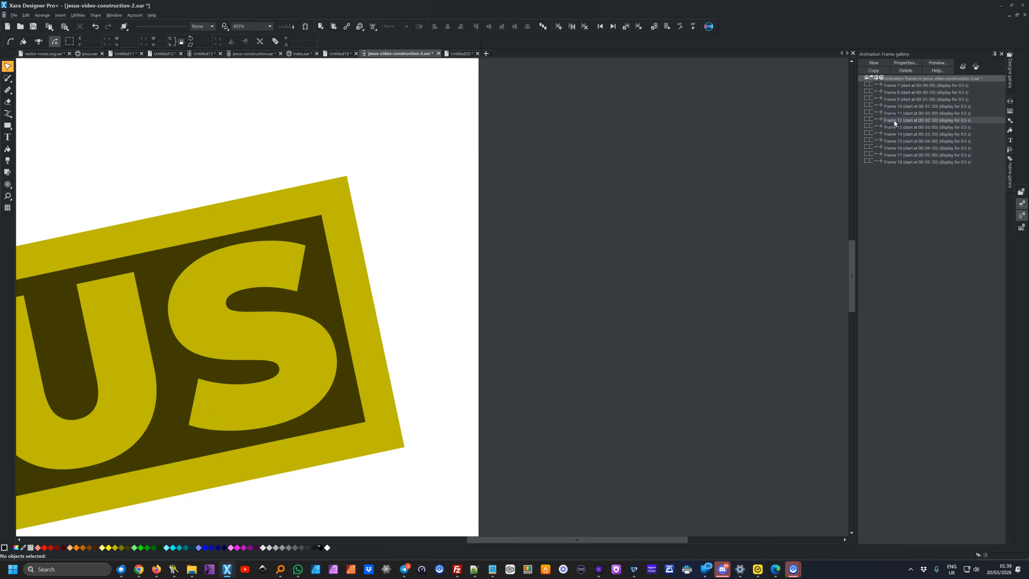
{"action": "key", "text": "ctrl+shift+v"}
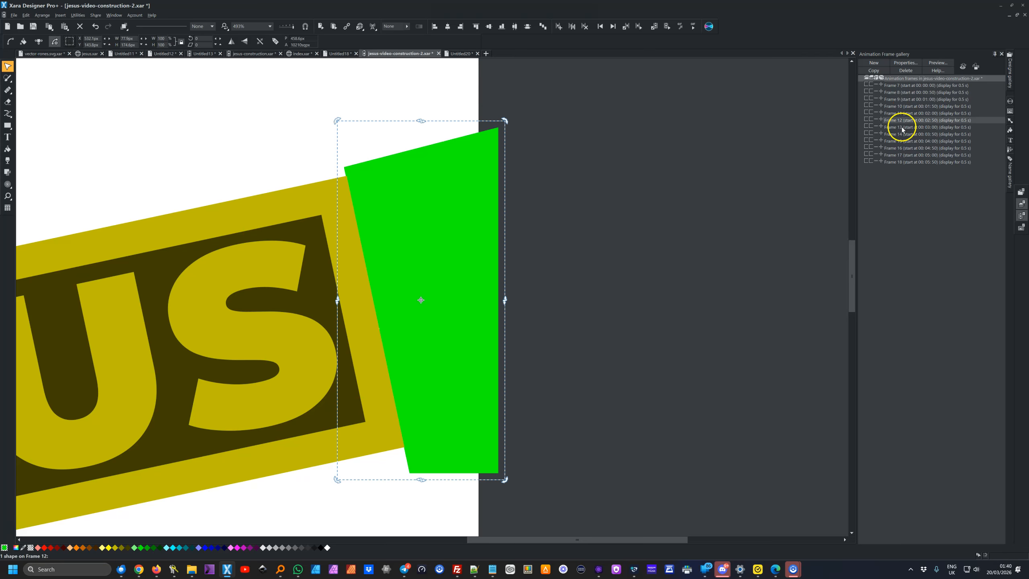
{"action": "left_click", "coordinate": [902, 127]}
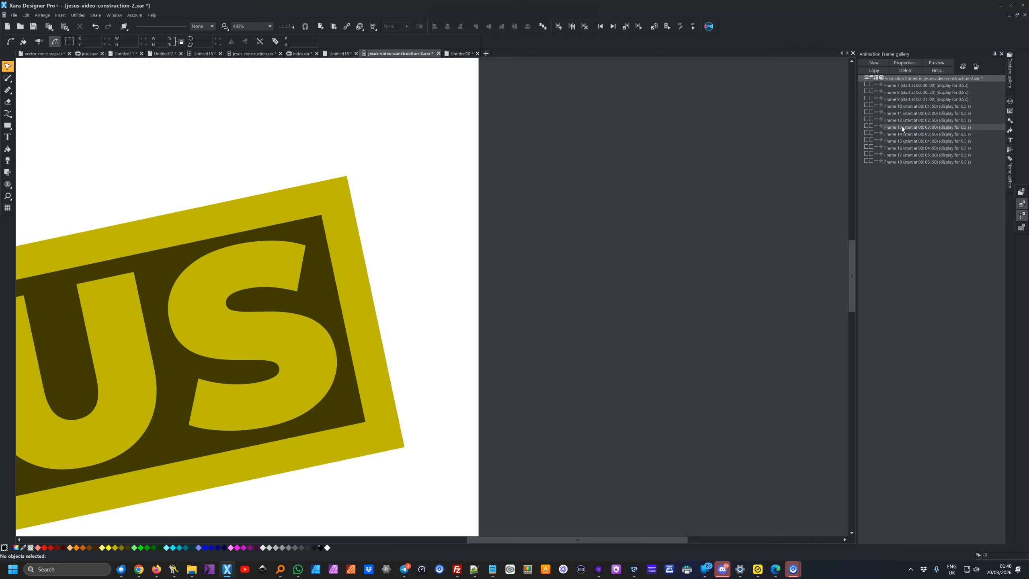
{"action": "left_click", "coordinate": [907, 120]}
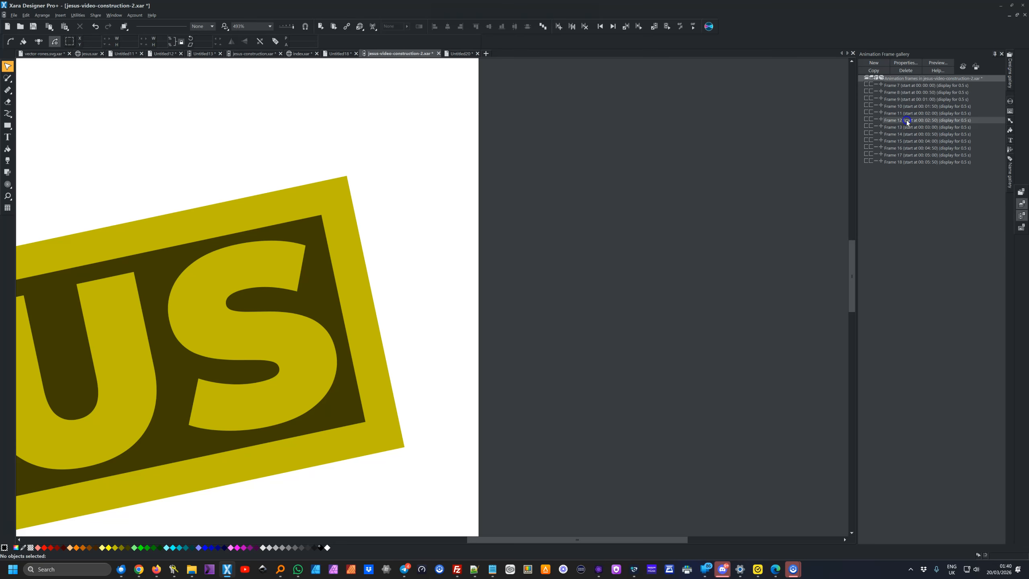
{"action": "left_click", "coordinate": [908, 113]}
{"action": "left_click", "coordinate": [907, 120]}
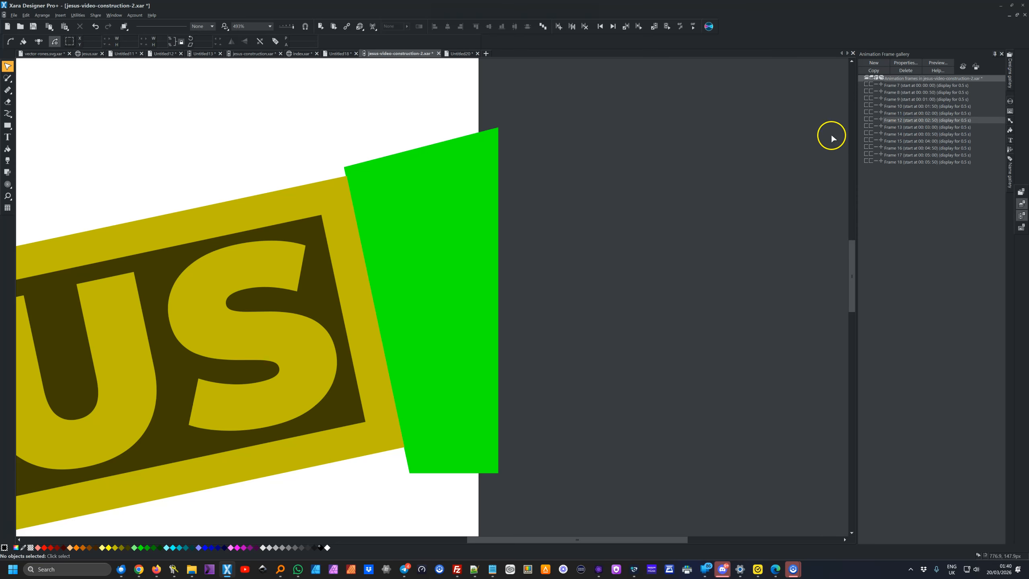
Step: Make all frames visible and editable at 100% zoom, and fill all objects named "hider" with white
{"action": "left_click", "coordinate": [269, 26]}
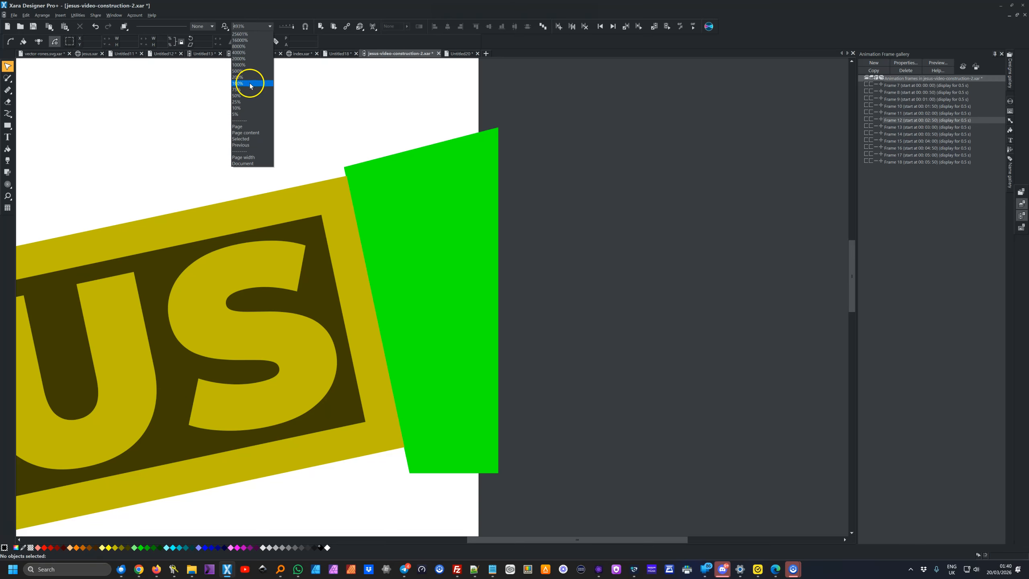
{"action": "left_click", "coordinate": [252, 83]}
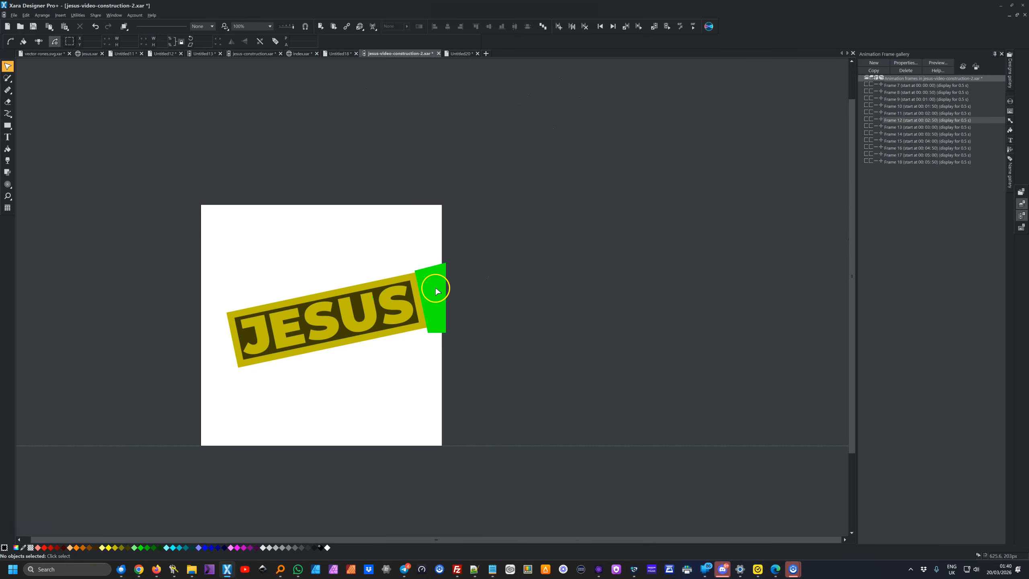
{"action": "left_click", "coordinate": [963, 65]}
{"action": "left_click", "coordinate": [976, 67]}
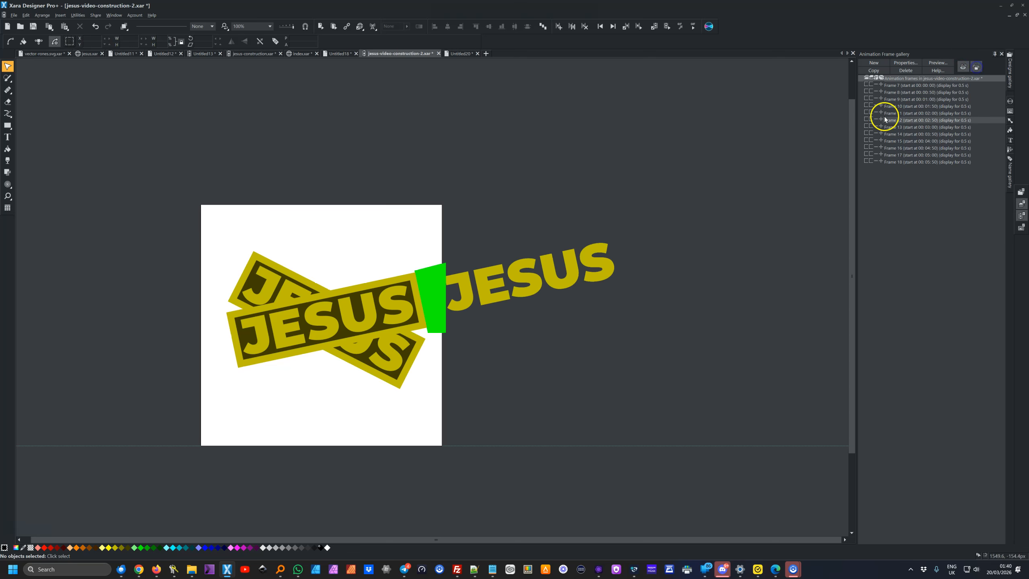
{"action": "left_click", "coordinate": [438, 276]}
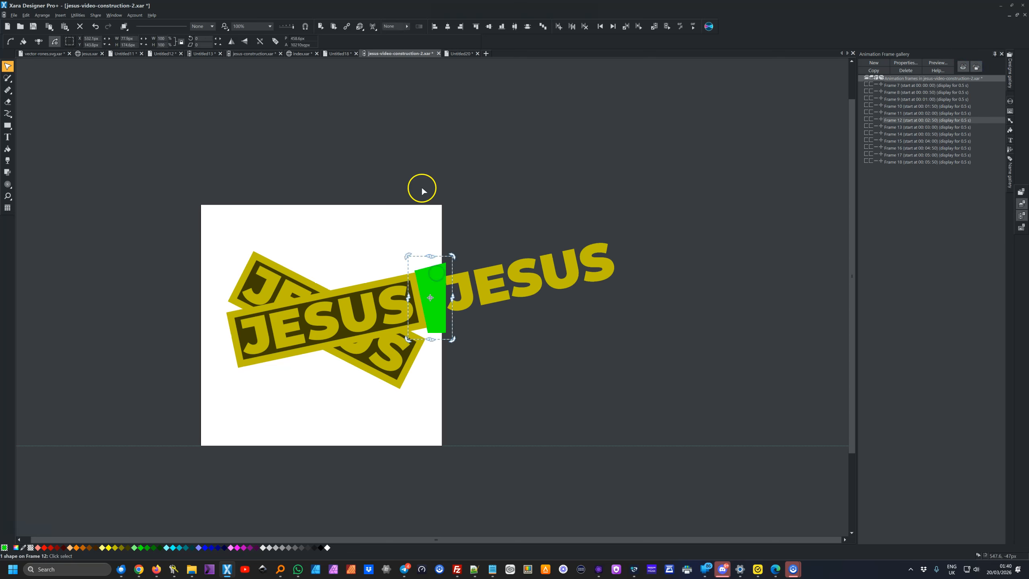
{"action": "left_click", "coordinate": [1011, 166]}
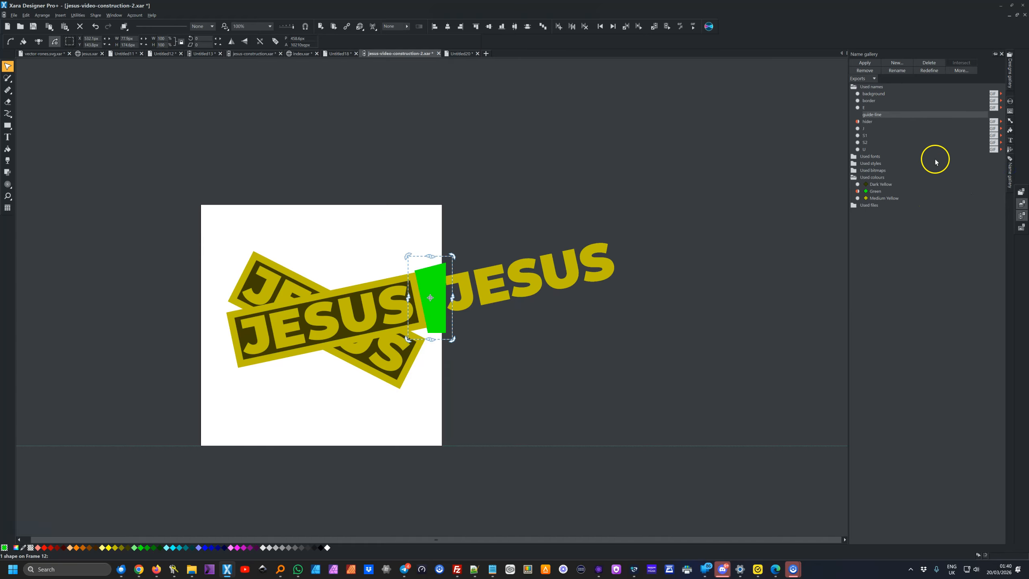
{"action": "left_click", "coordinate": [858, 121]}
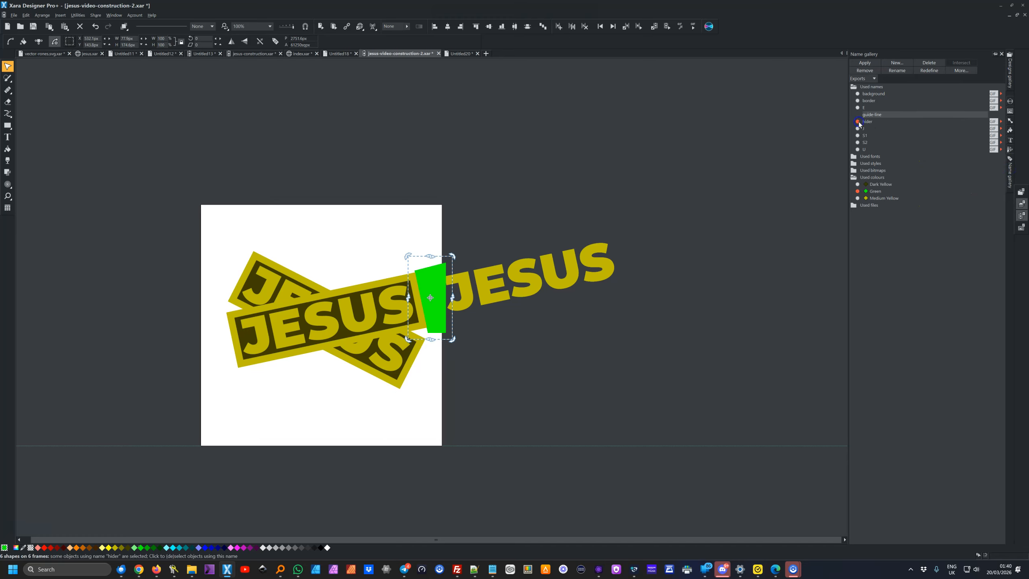
{"action": "left_click", "coordinate": [329, 549]}
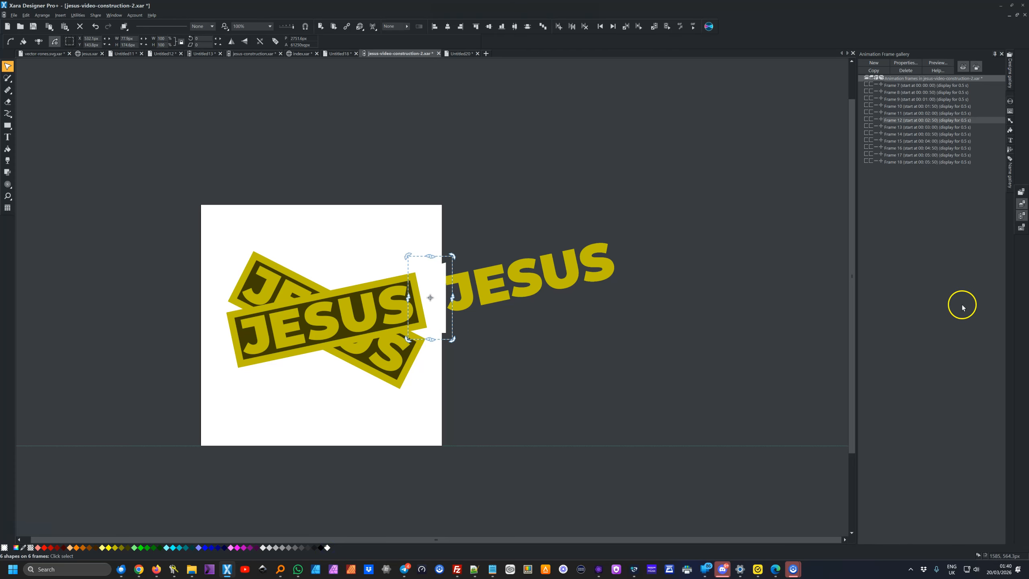
{"action": "left_click", "coordinate": [786, 226]}
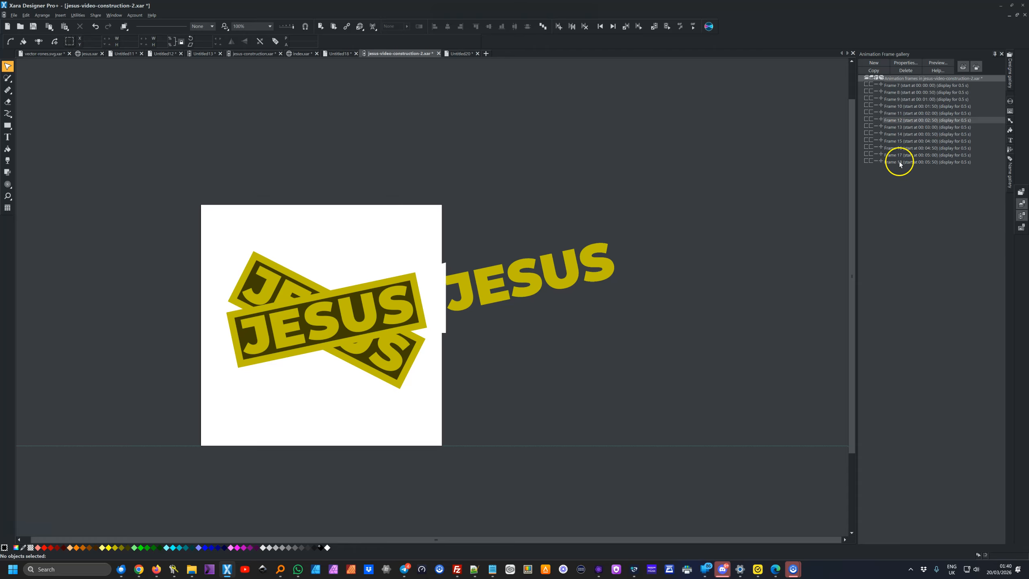
Step: Play the animation preview with all frames still set visible and editable, and close it
{"action": "left_click", "coordinate": [900, 155]}
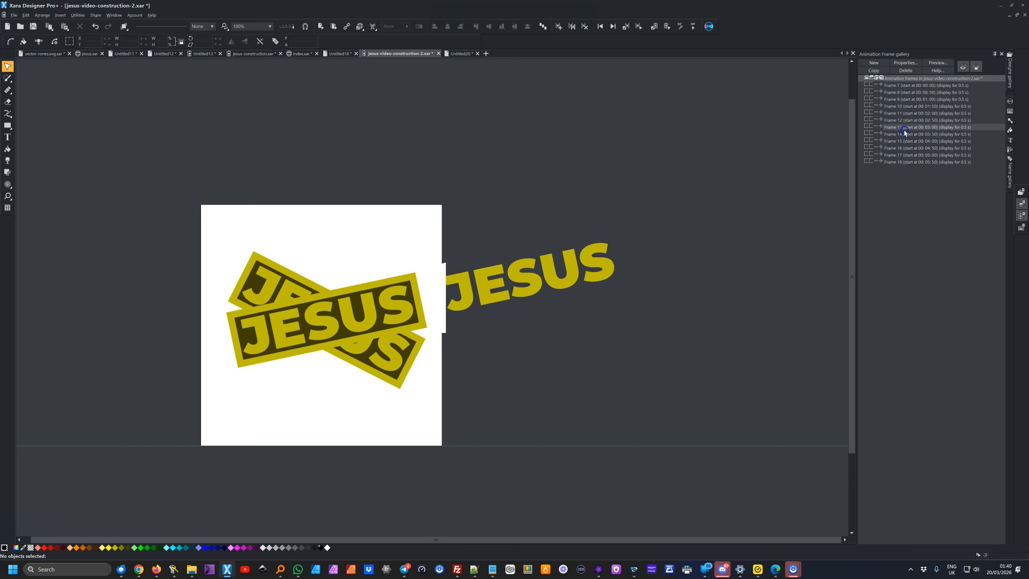
{"action": "left_click", "coordinate": [903, 113]}
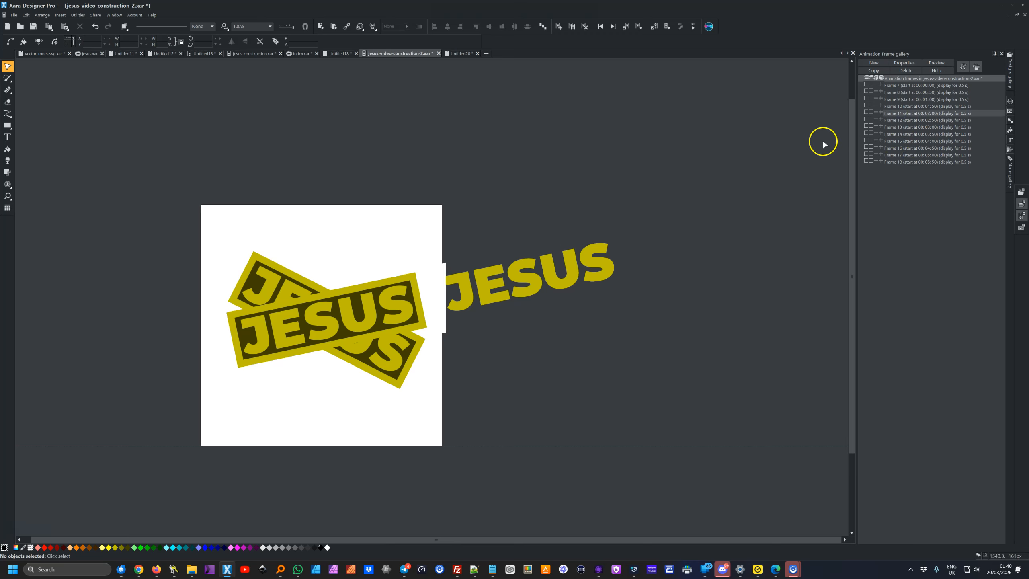
{"action": "left_click", "coordinate": [938, 63]}
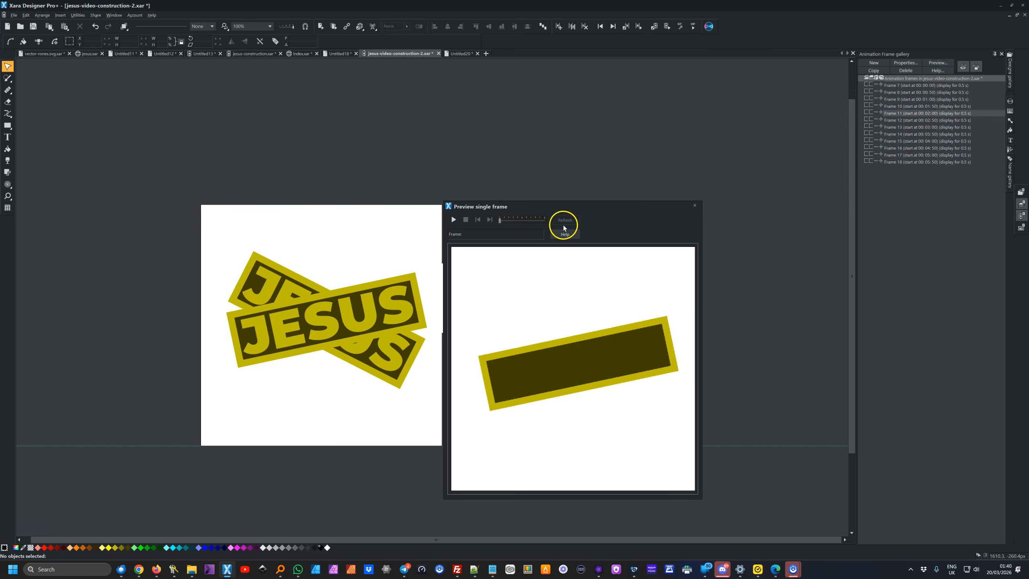
{"action": "left_click", "coordinate": [453, 220]}
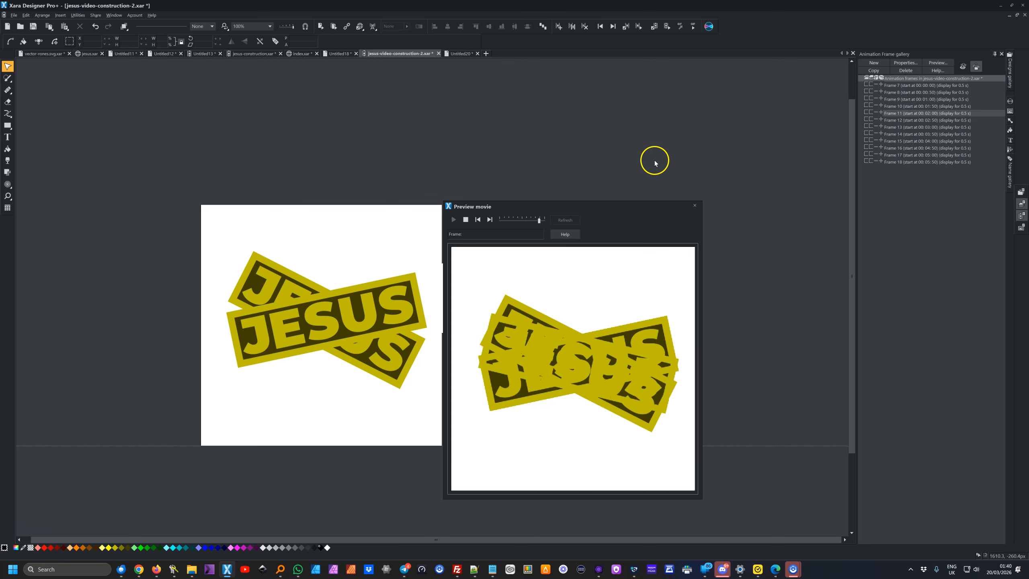
{"action": "left_click", "coordinate": [695, 206]}
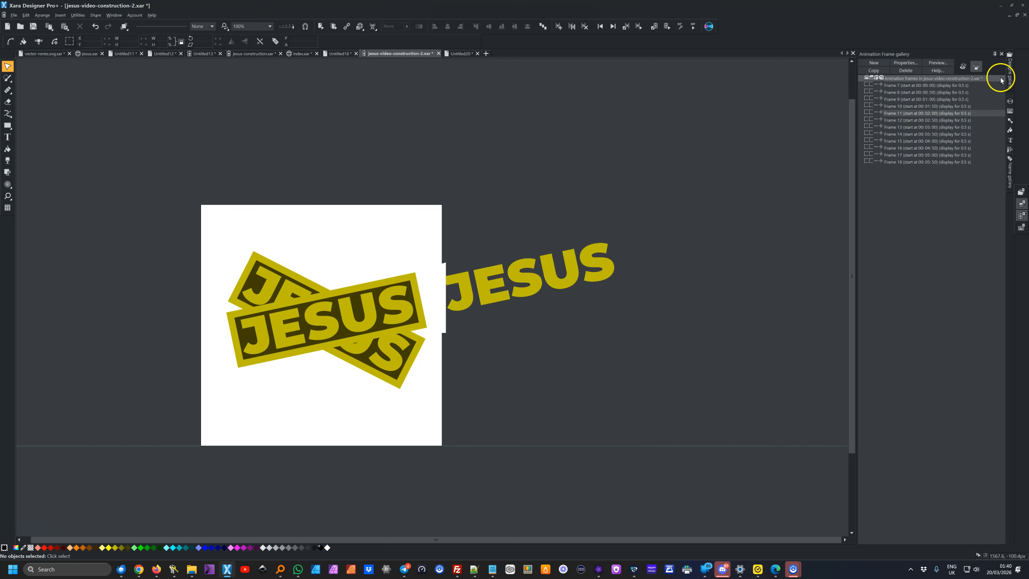
Step: Turn off visibility and editability for all frames, and replay the animation preview
{"action": "left_click", "coordinate": [977, 69]}
{"action": "left_click", "coordinate": [966, 68]}
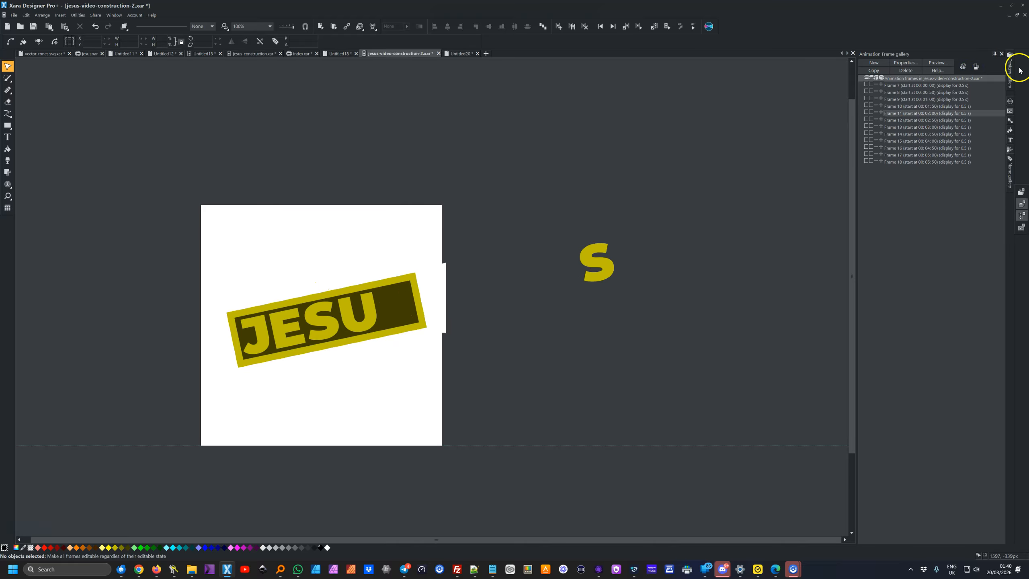
{"action": "left_click", "coordinate": [944, 64]}
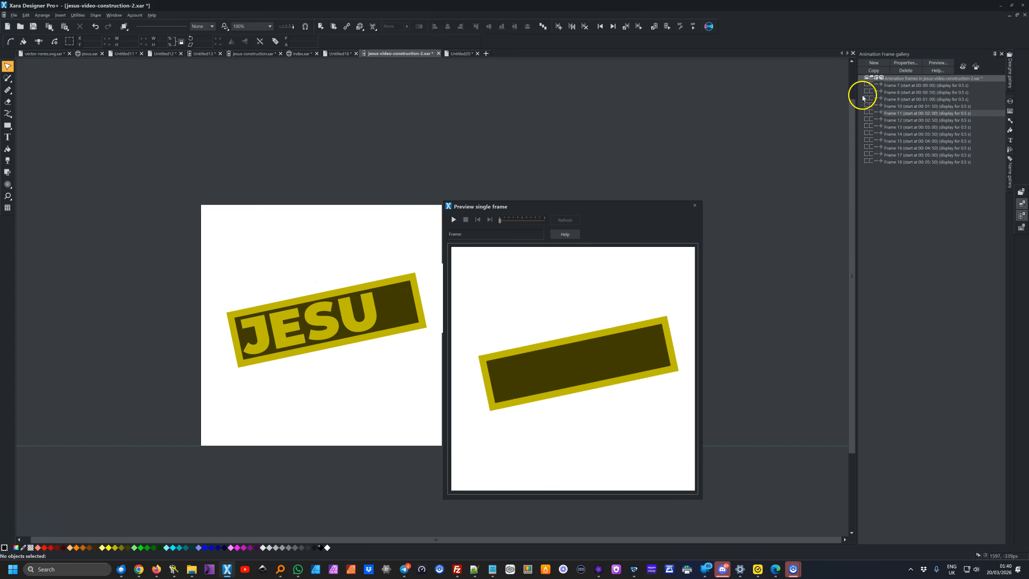
{"action": "left_click", "coordinate": [454, 220]}
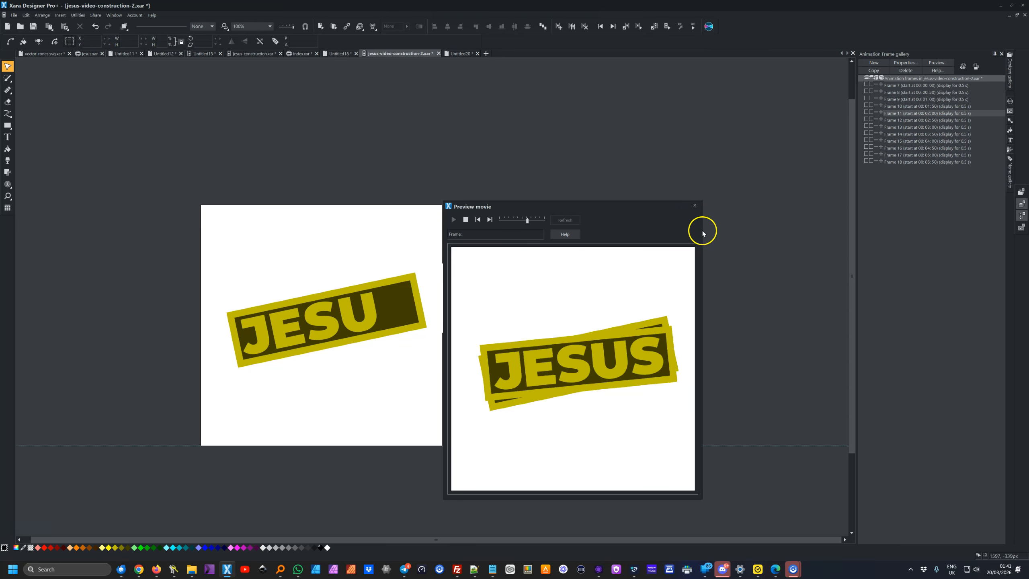
{"action": "left_click", "coordinate": [696, 206]}
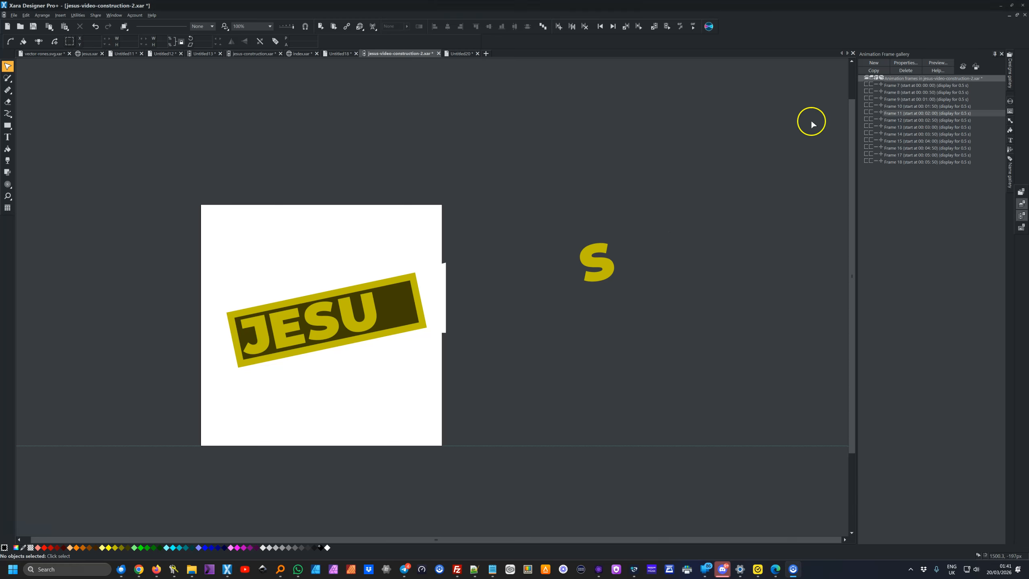
Step: Disable the transparent background in the animation's AVI options and apply the change
{"action": "left_click", "coordinate": [905, 64]}
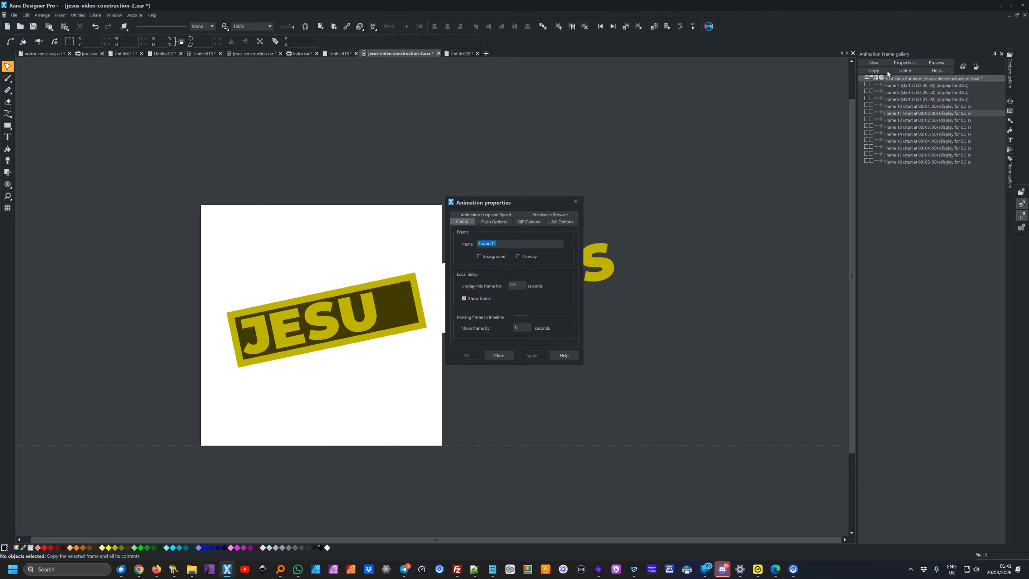
{"action": "left_click", "coordinate": [493, 215]}
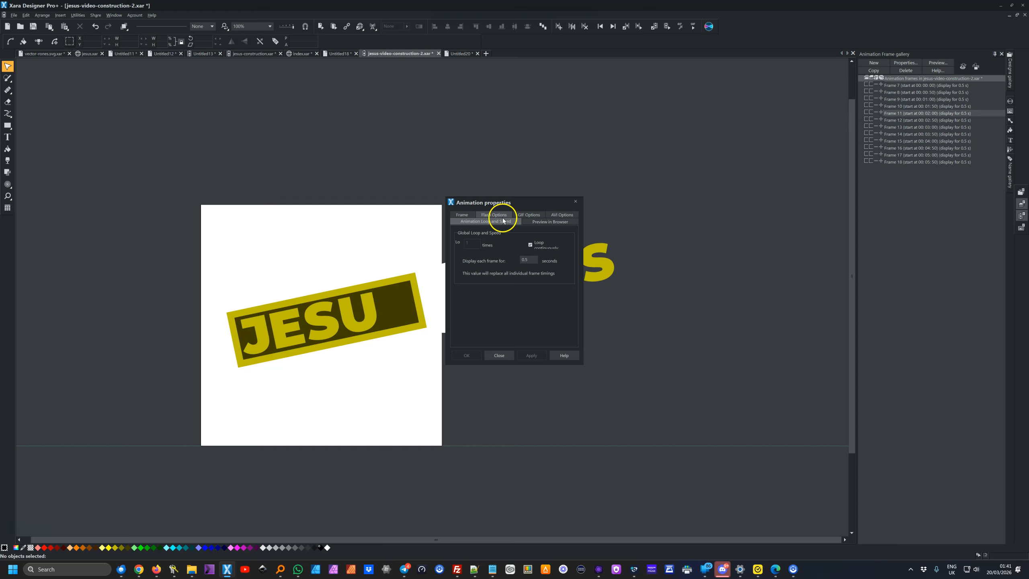
{"action": "left_click", "coordinate": [559, 217]}
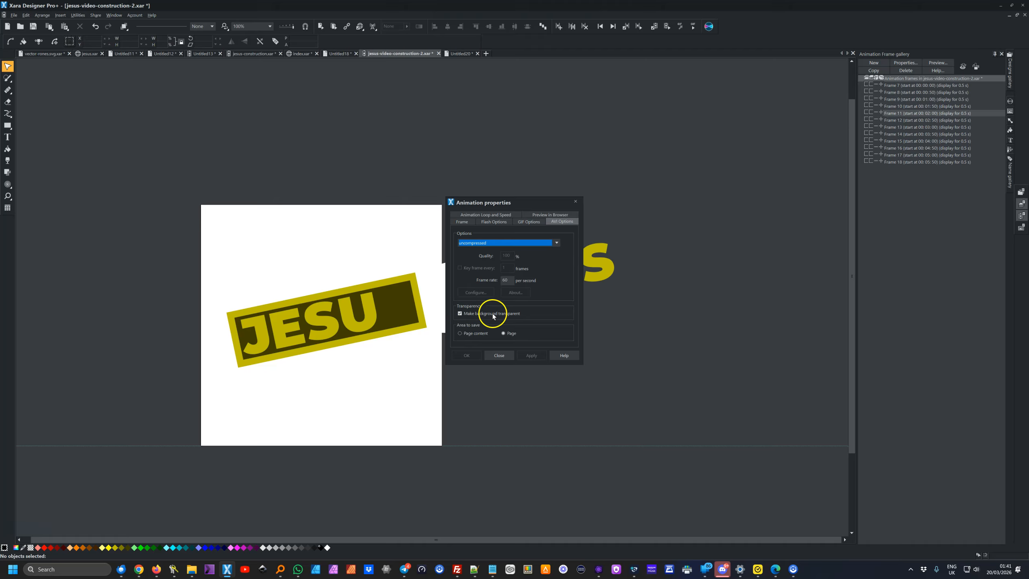
{"action": "left_click", "coordinate": [460, 315]}
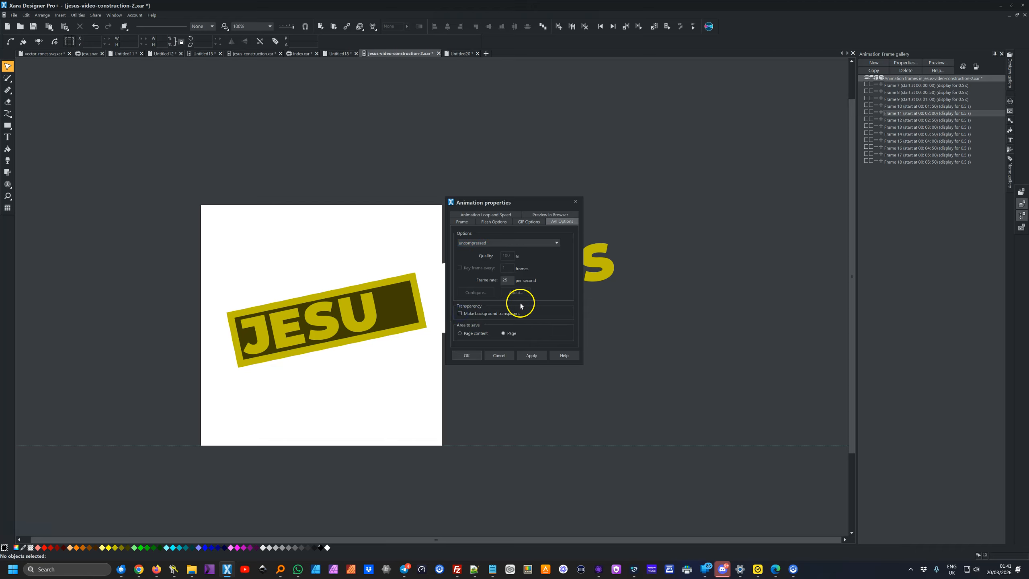
{"action": "left_click", "coordinate": [532, 356]}
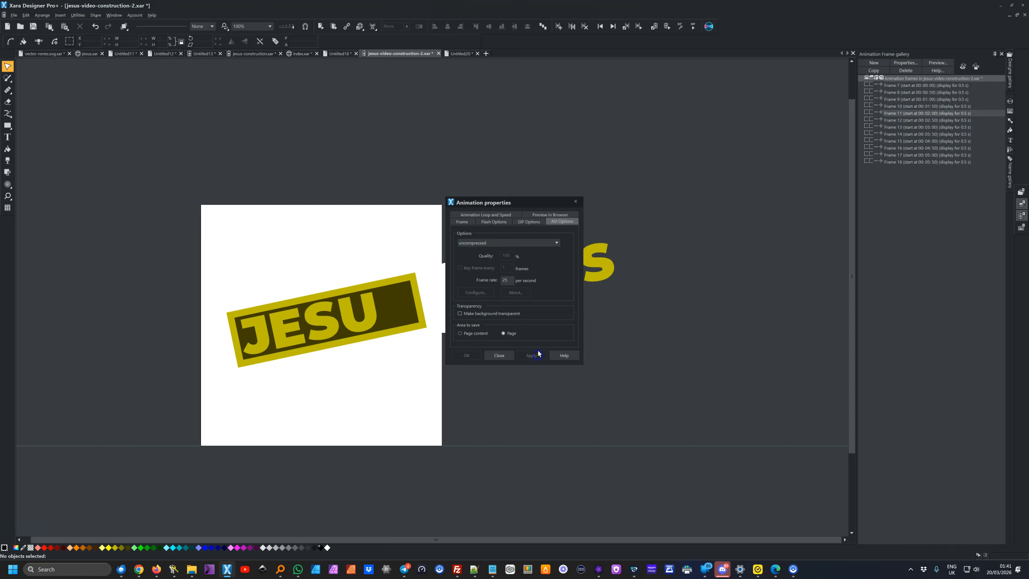
{"action": "left_click", "coordinate": [575, 202]}
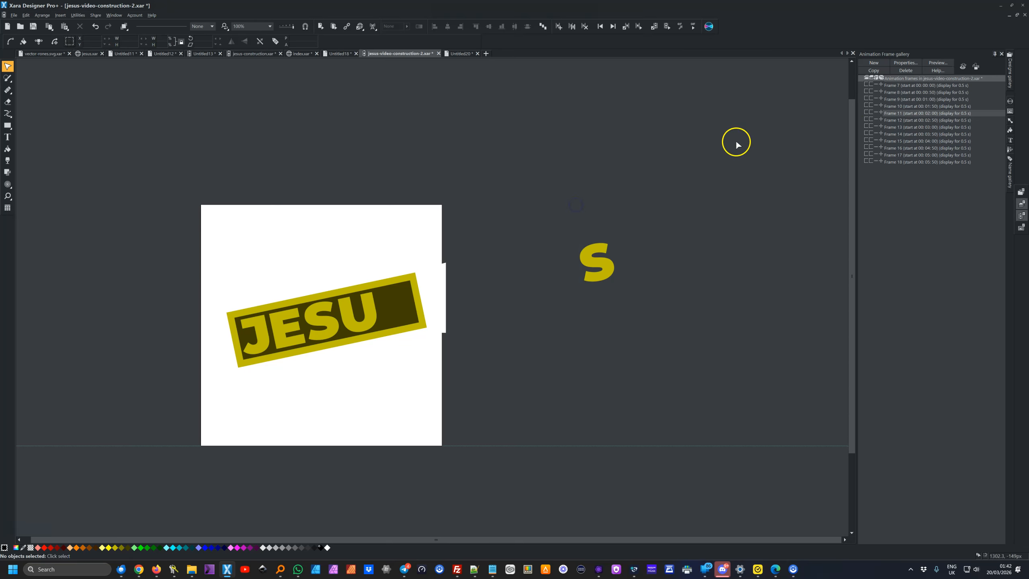
Step: Play the animation preview to check the letters sliding in against the white background, and close it
{"action": "left_click", "coordinate": [938, 63]}
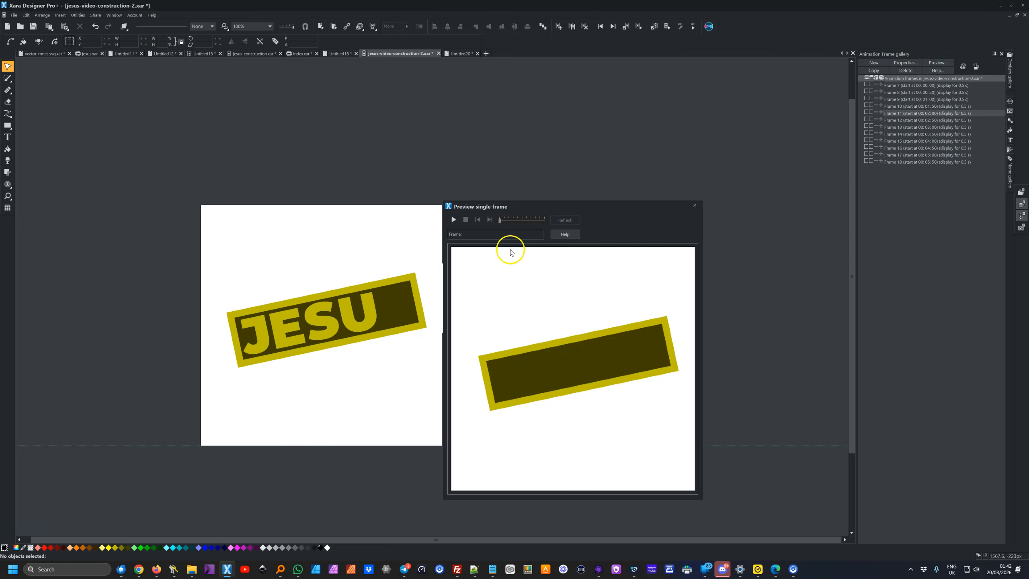
{"action": "left_click", "coordinate": [453, 221]}
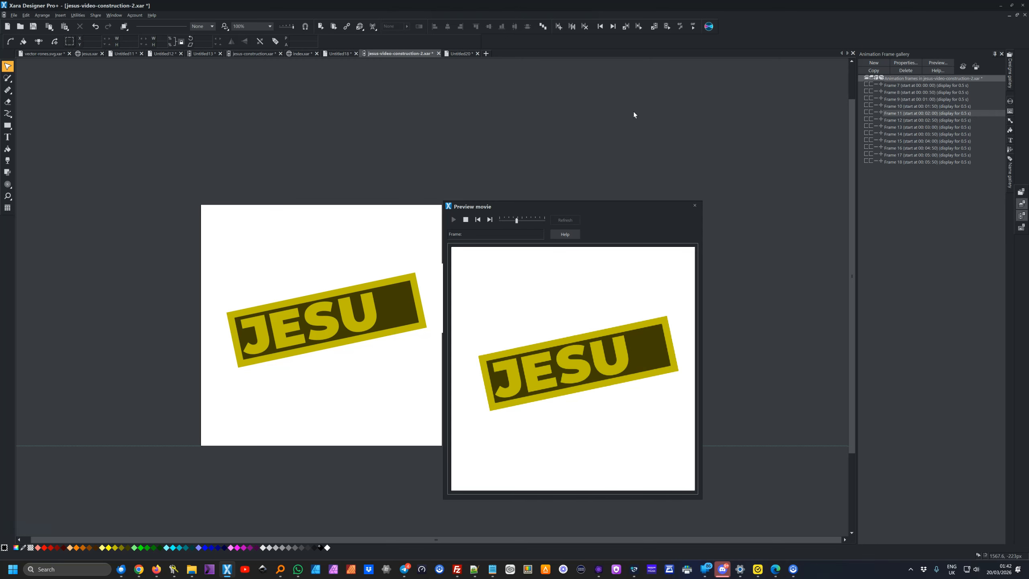
{"action": "left_click", "coordinate": [695, 205]}
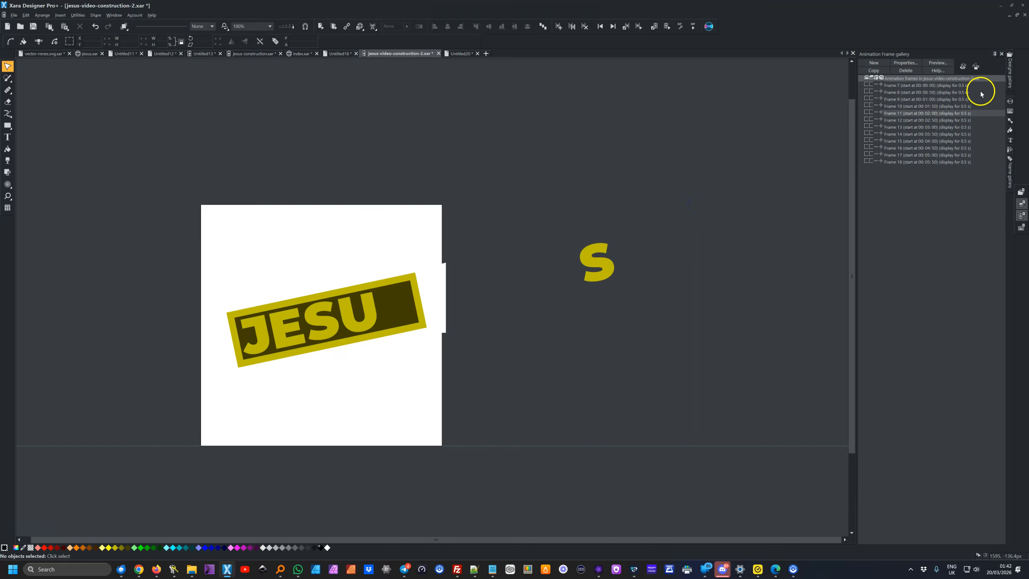
{"action": "left_click", "coordinate": [965, 66]}
{"action": "left_click", "coordinate": [965, 66]}
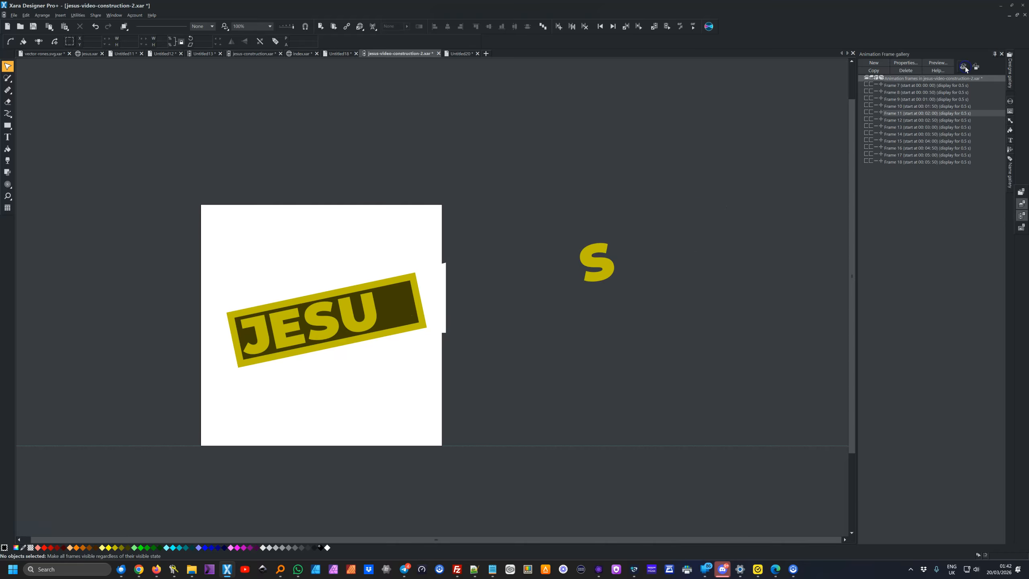
{"action": "left_click", "coordinate": [976, 68]}
Step: Step through frames 12 to 18 individually to examine the rotation of the bordered JESUS sign
{"action": "left_click", "coordinate": [908, 137]}
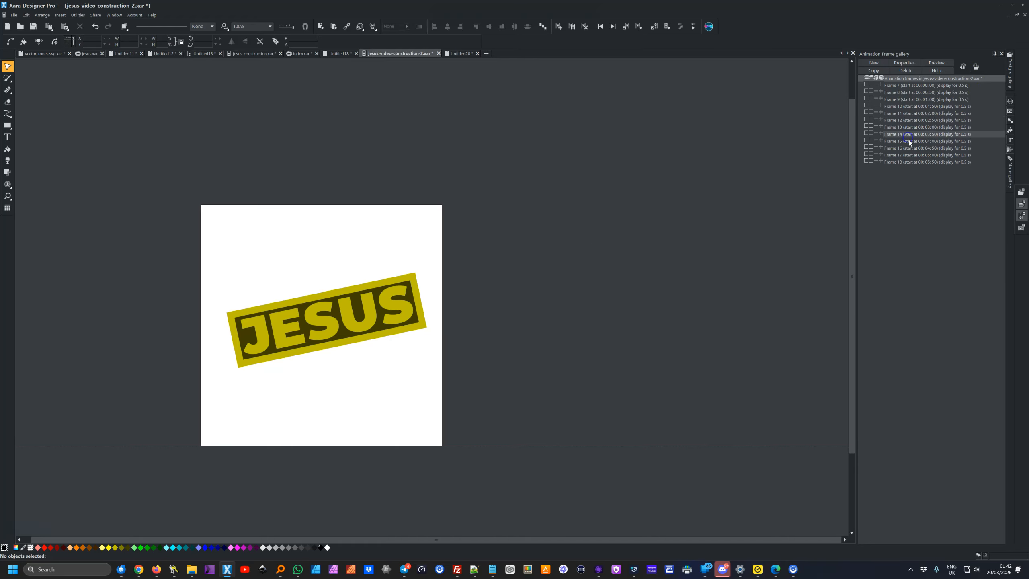
{"action": "left_click", "coordinate": [910, 154]}
{"action": "left_click", "coordinate": [911, 142]}
{"action": "left_click", "coordinate": [909, 150]}
{"action": "left_click", "coordinate": [908, 126]}
{"action": "left_click", "coordinate": [909, 121]}
{"action": "left_click", "coordinate": [910, 127]}
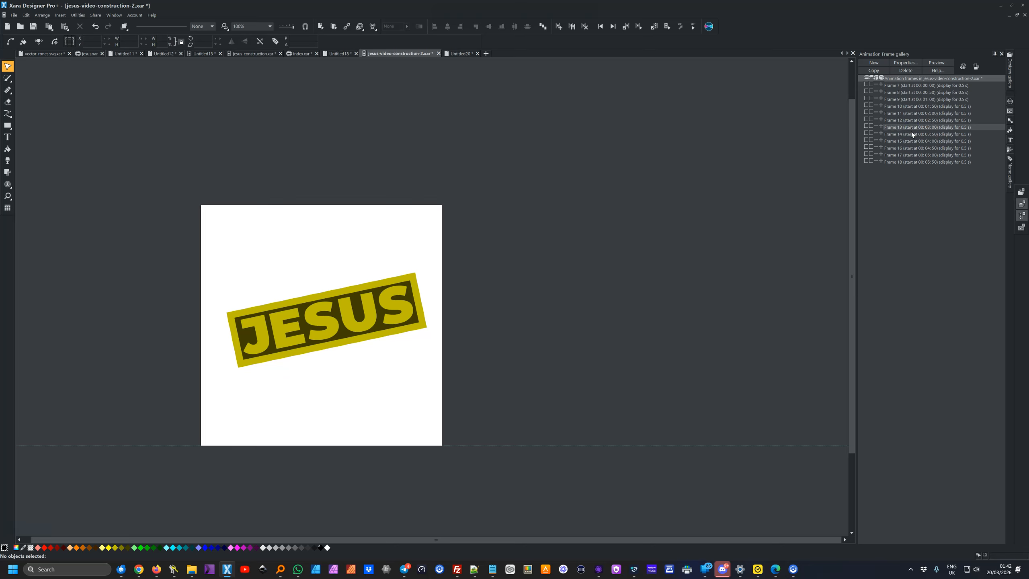
{"action": "left_click", "coordinate": [912, 135]}
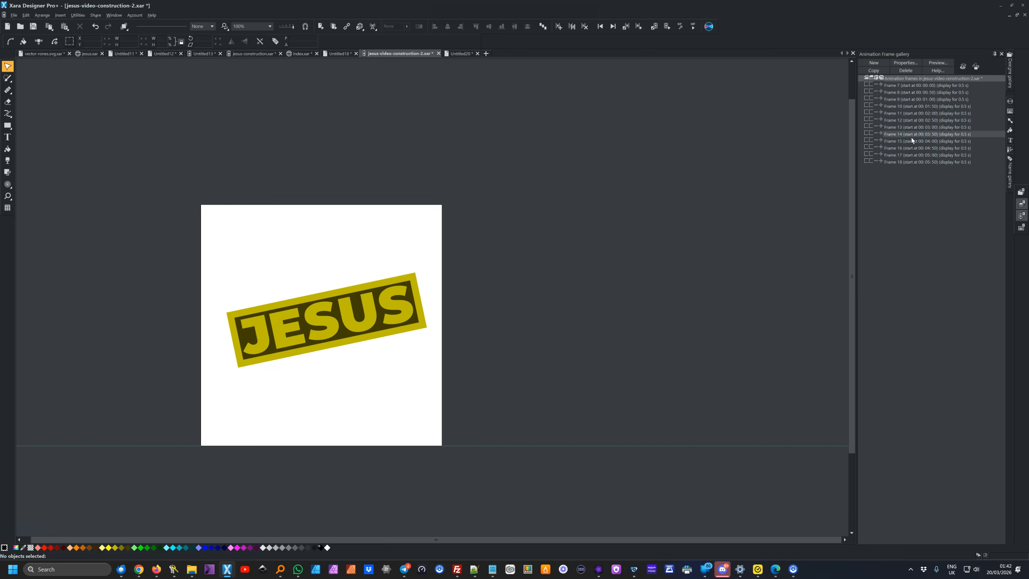
{"action": "left_click", "coordinate": [912, 141]}
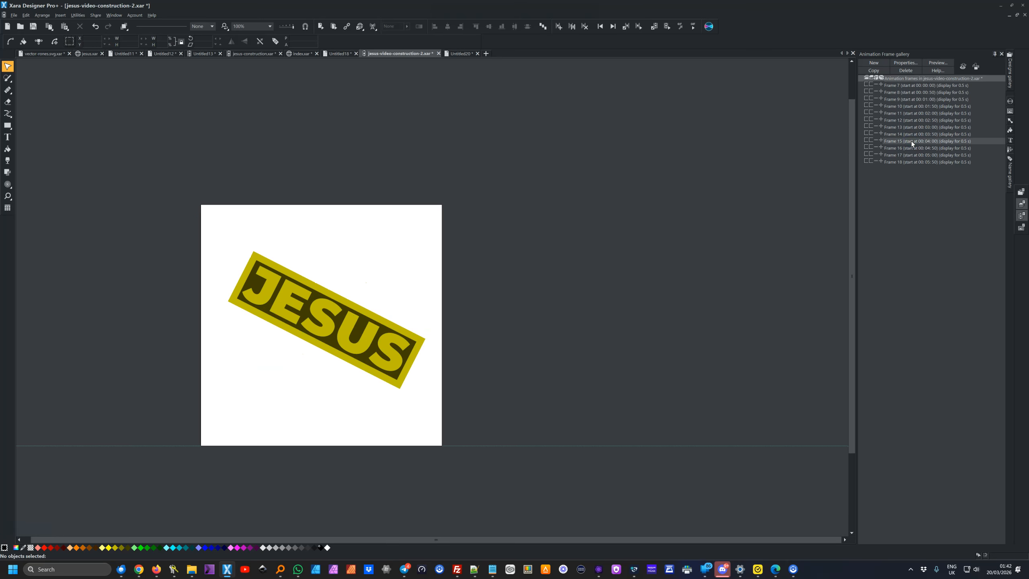
{"action": "left_click", "coordinate": [911, 147]}
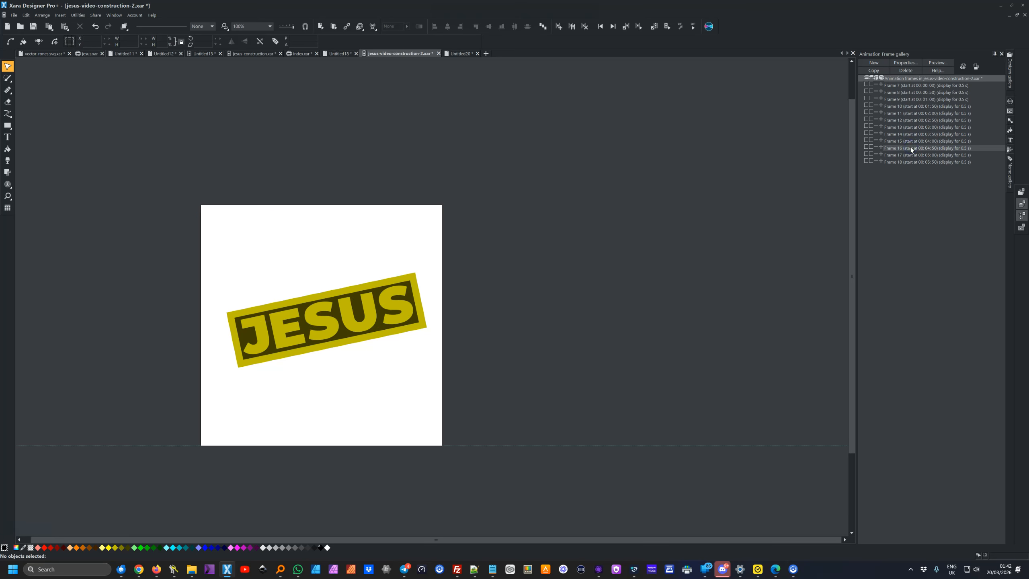
{"action": "left_click", "coordinate": [912, 154]}
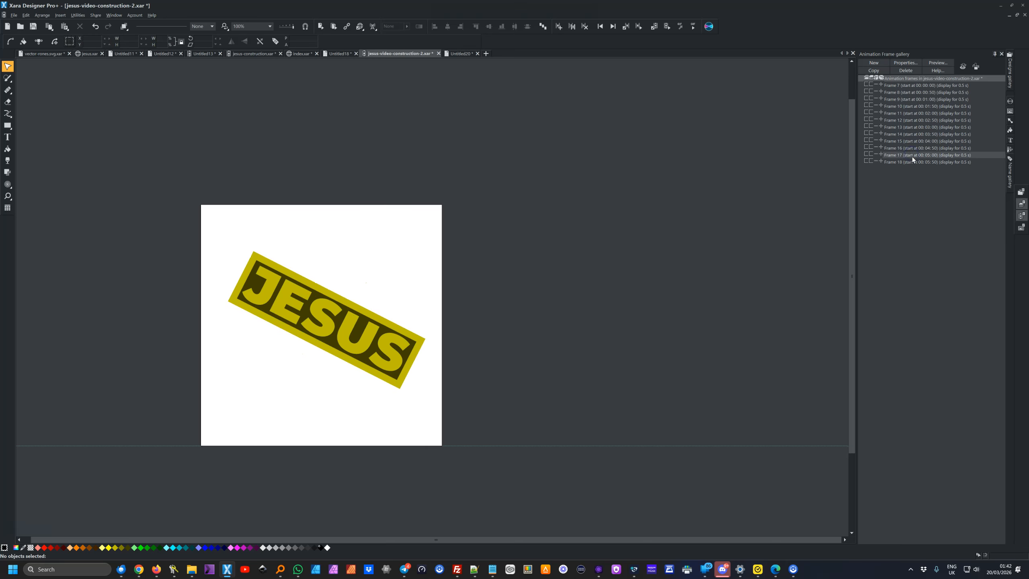
{"action": "left_click", "coordinate": [912, 161]}
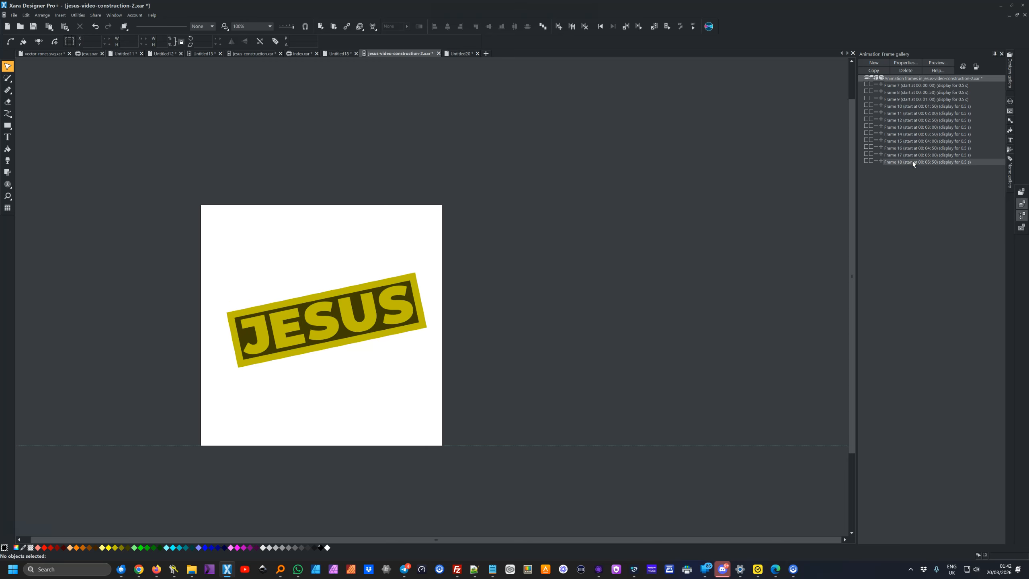
Step: Play the whole animation preview through to its final frame and close it
{"action": "left_click", "coordinate": [938, 63]}
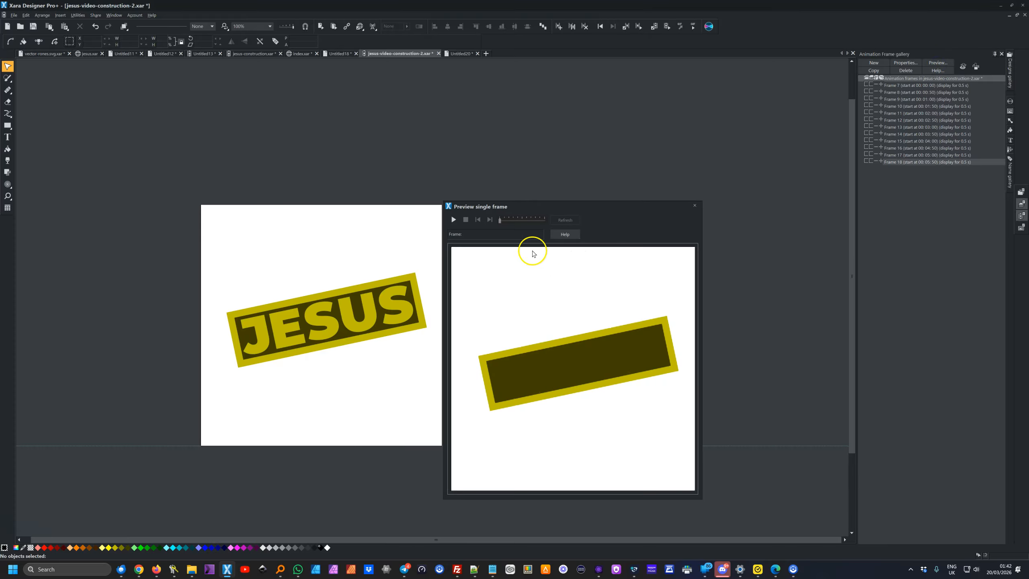
{"action": "left_click", "coordinate": [452, 219]}
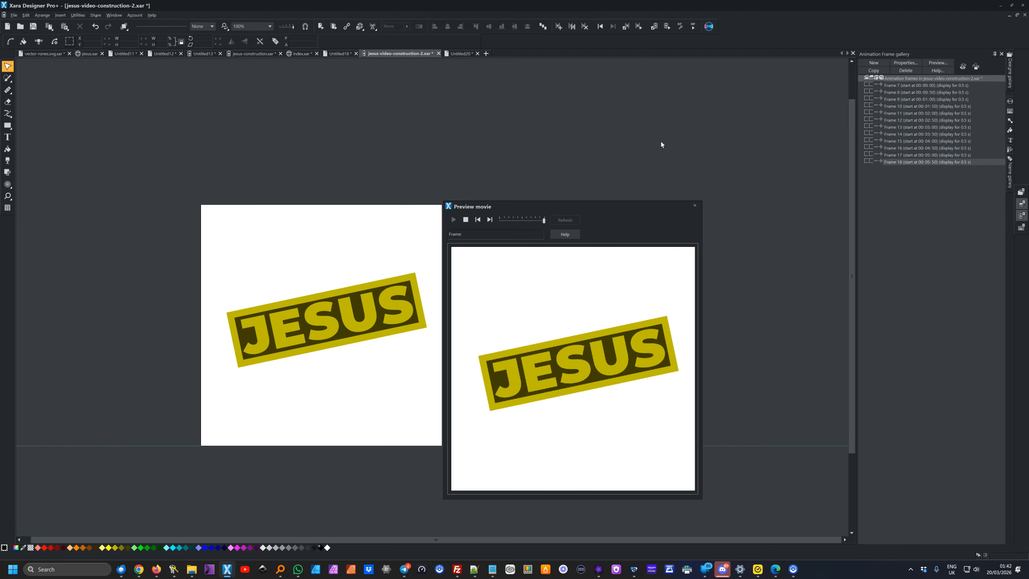
{"action": "left_click", "coordinate": [694, 207]}
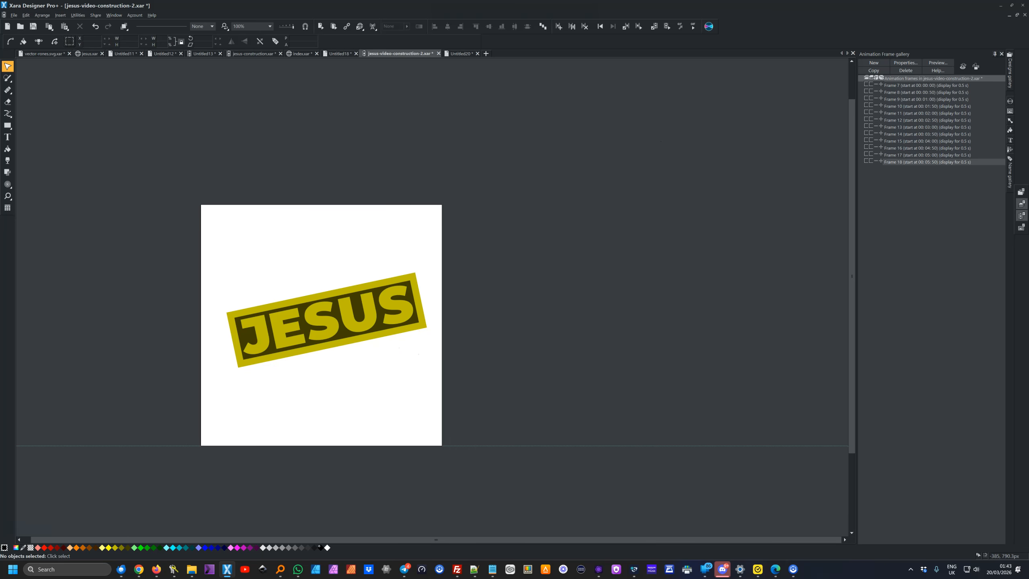